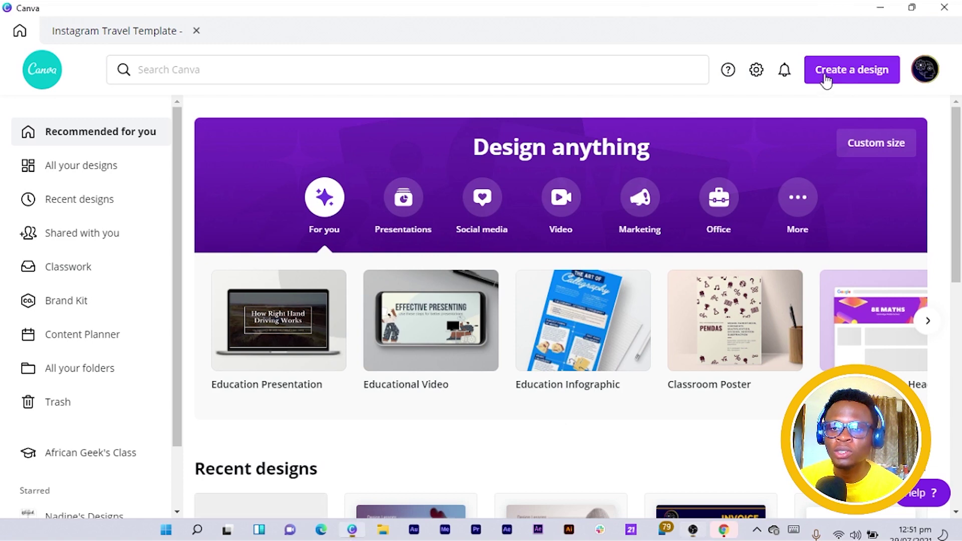
Start a new blank Instagram Post design from Create a design
click(812, 74)
click(706, 141)
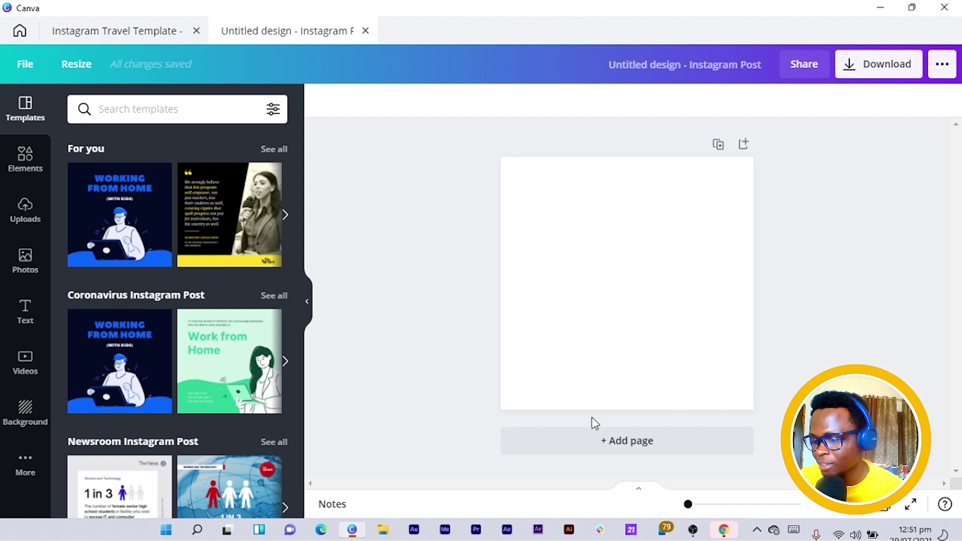
Add the first sky-and-hills grid and shrink it to a 1,080 × 575 middle band
click(682, 299)
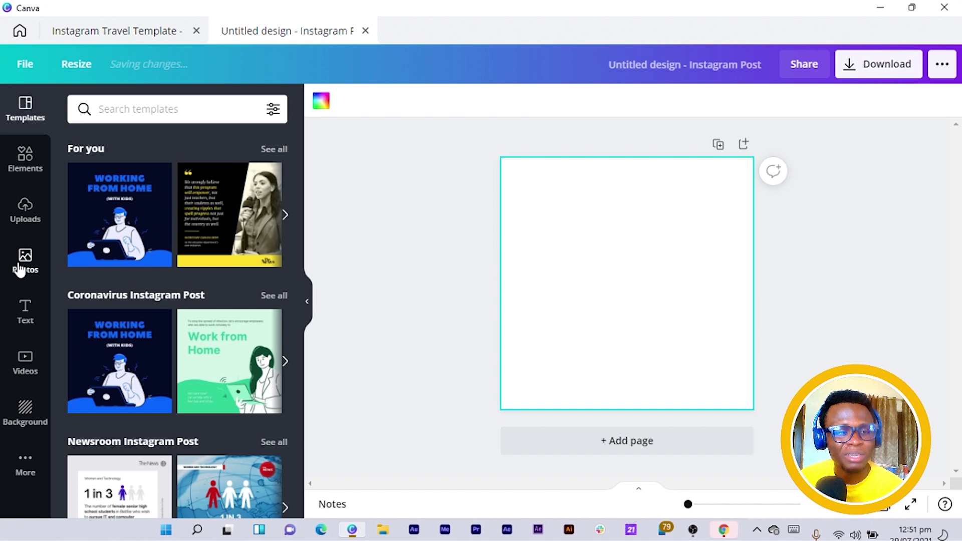
click(20, 271)
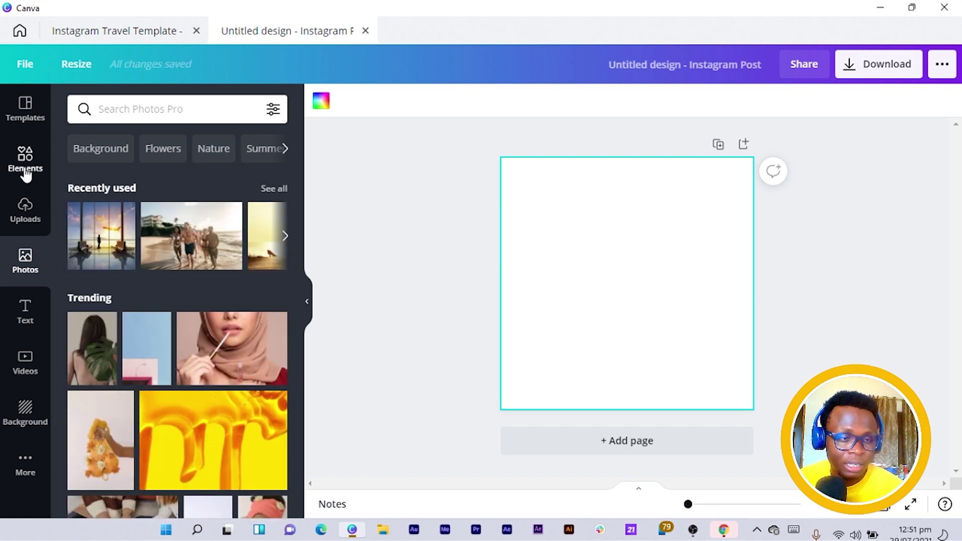
click(26, 165)
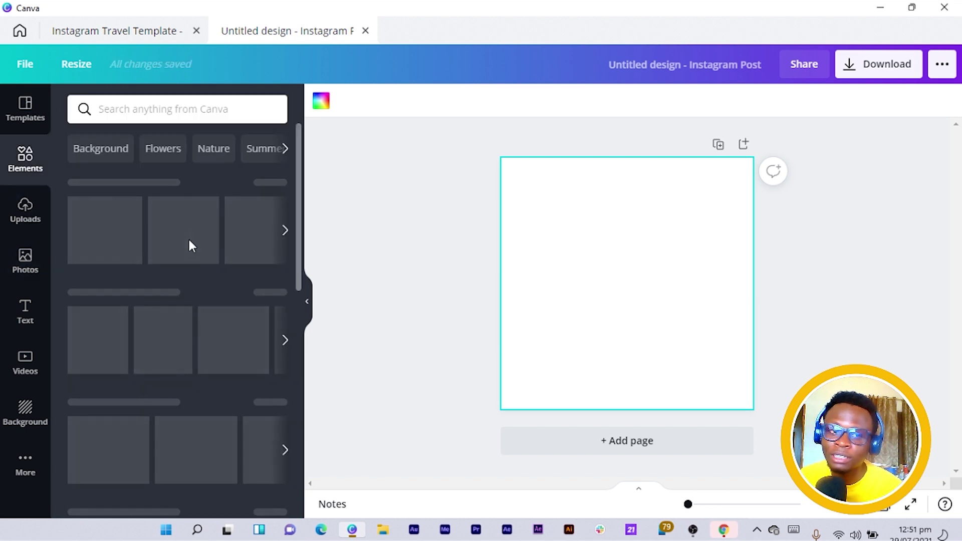
scroll(201, 248, down, 5)
scroll(202, 255, down, 4)
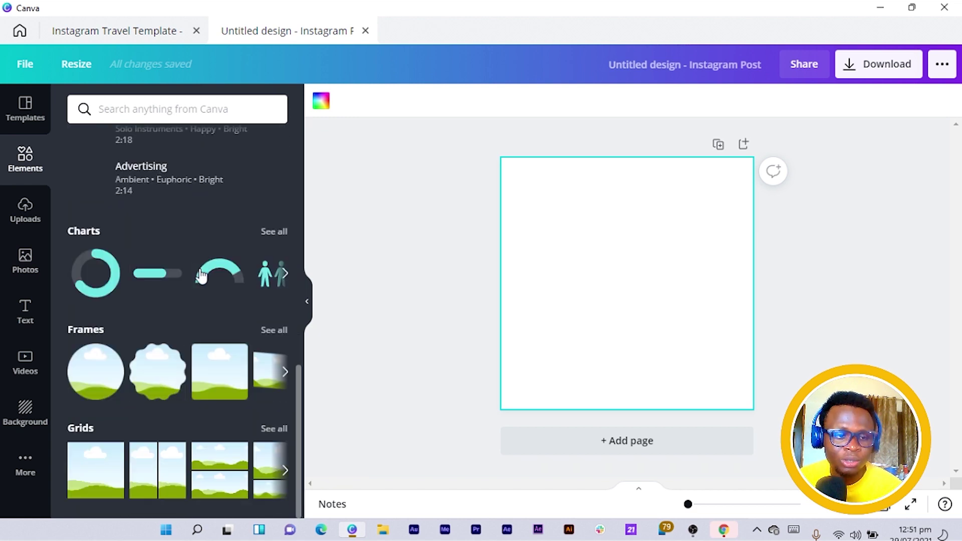
click(95, 488)
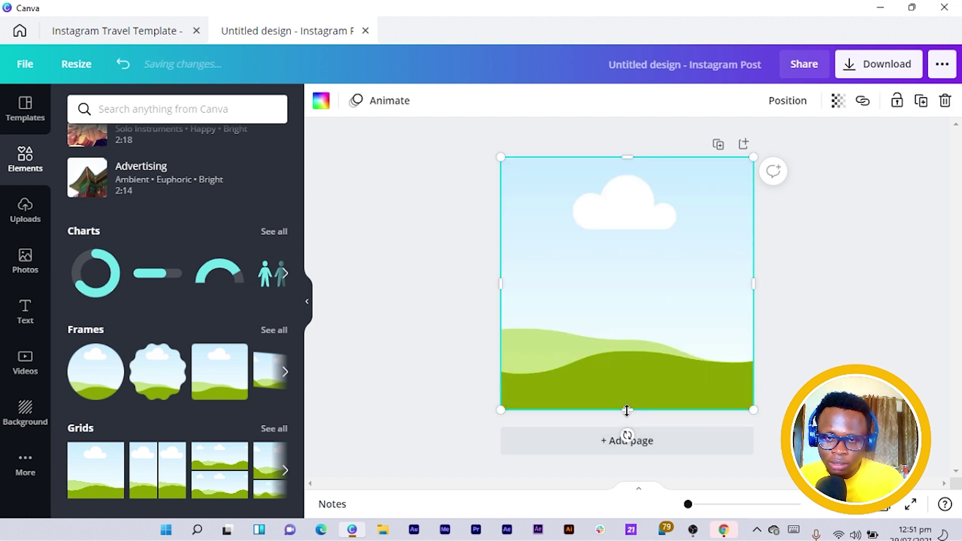
drag(630, 408, 626, 350)
click(720, 397)
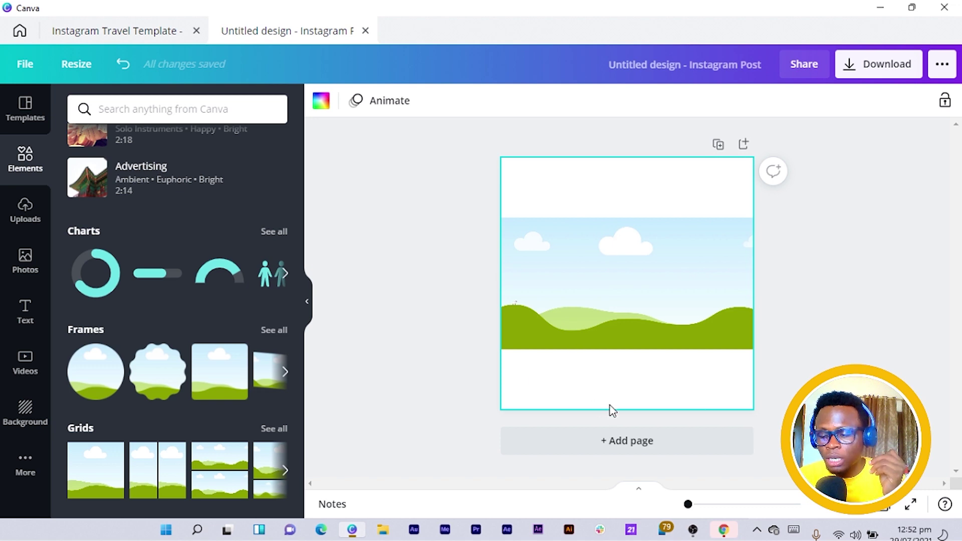
click(23, 261)
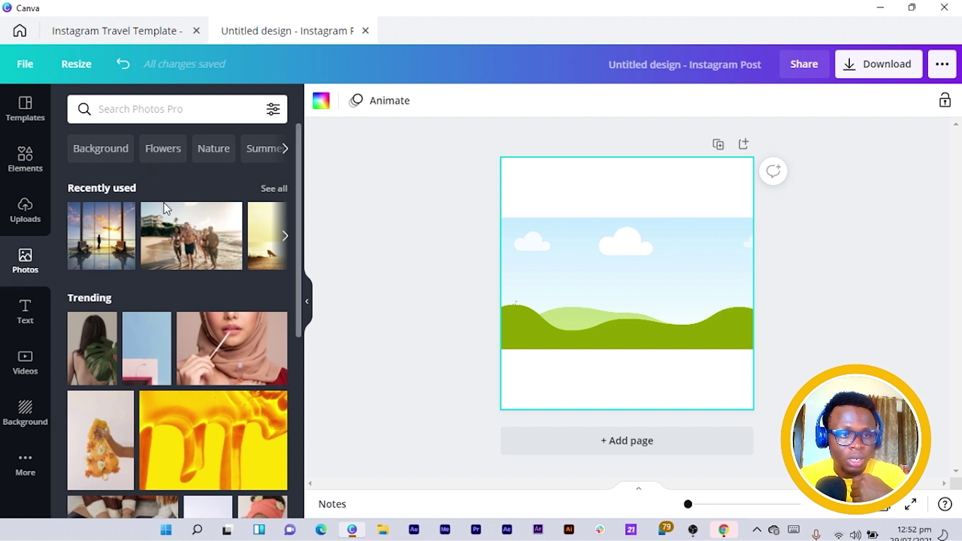
Add a yellow square and reshape it into a wide slanted bar across the page
click(25, 160)
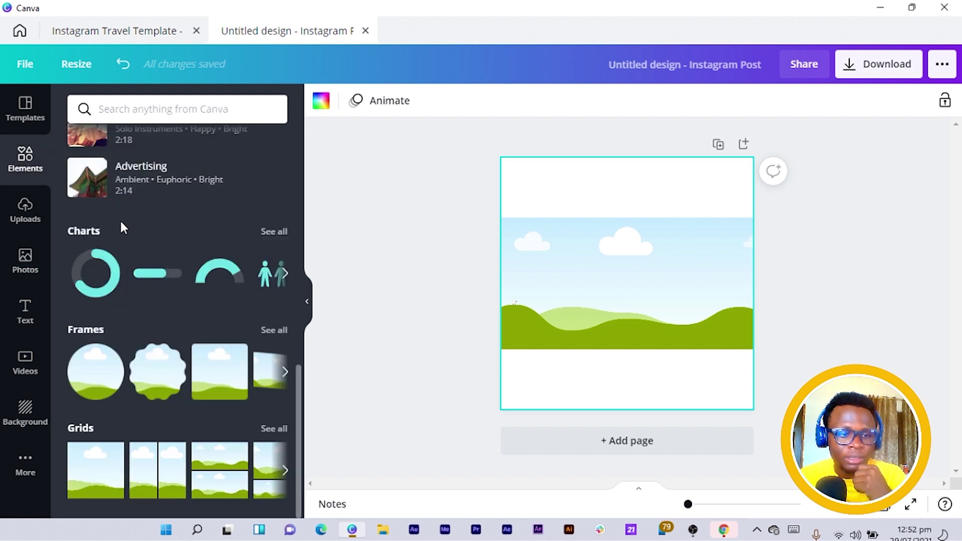
scroll(212, 336, up, 10)
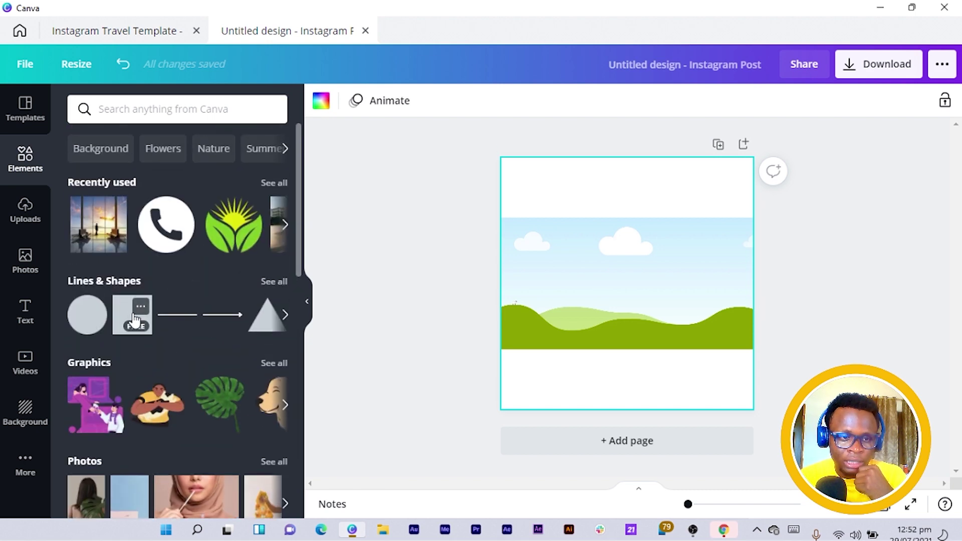
click(132, 314)
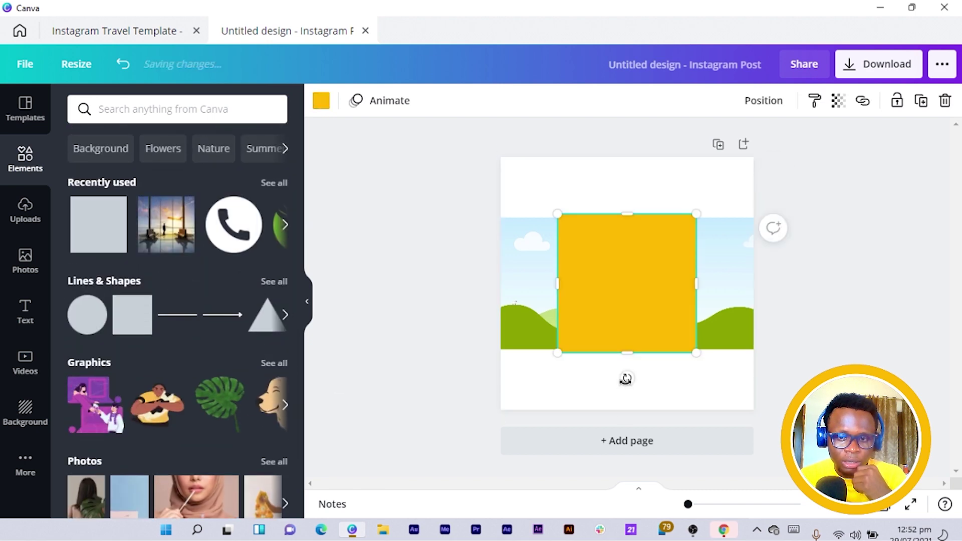
drag(626, 378, 565, 353)
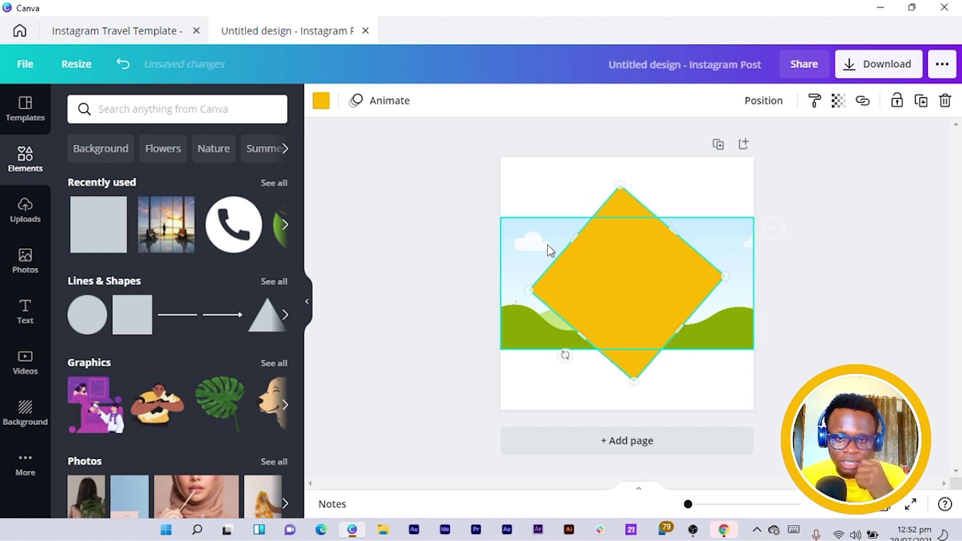
drag(571, 240, 587, 381)
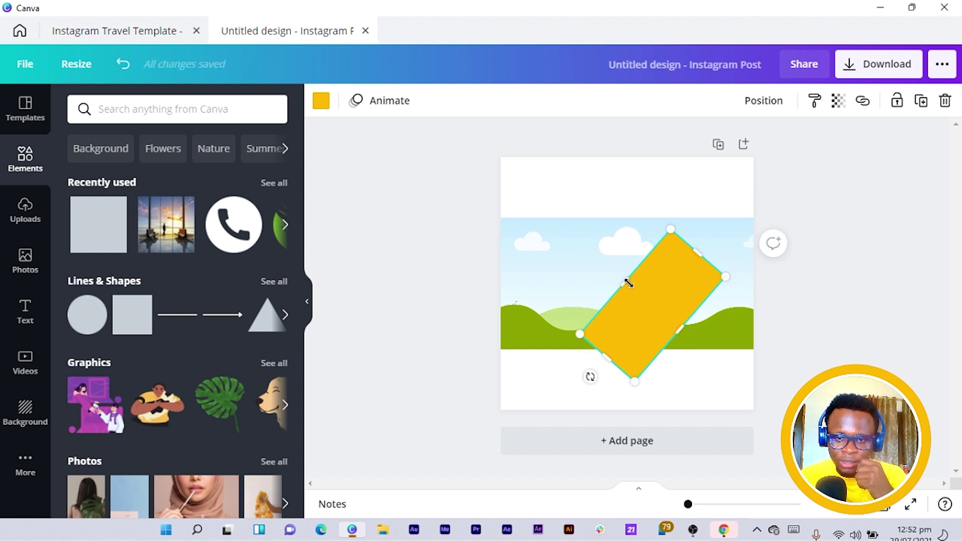
drag(615, 274, 596, 311)
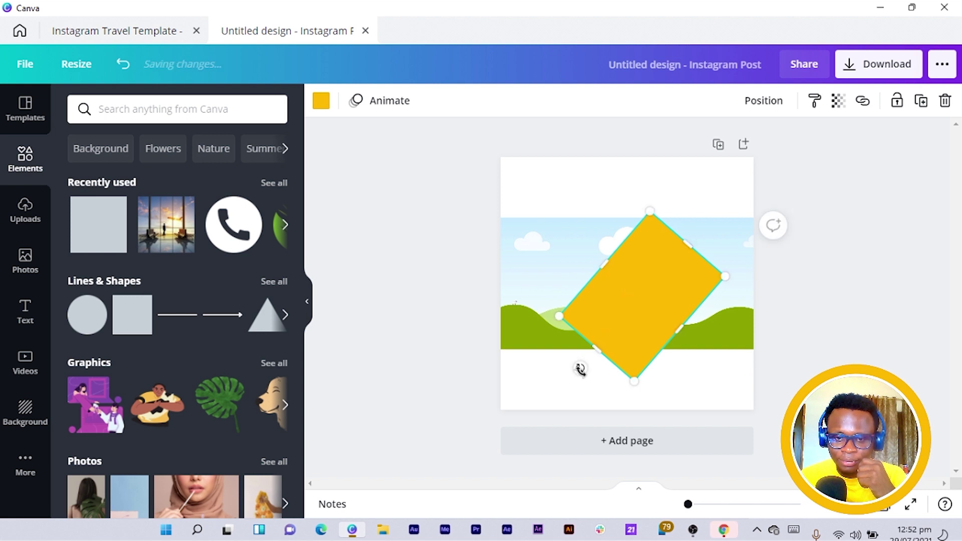
drag(580, 369, 599, 371)
drag(617, 306, 790, 98)
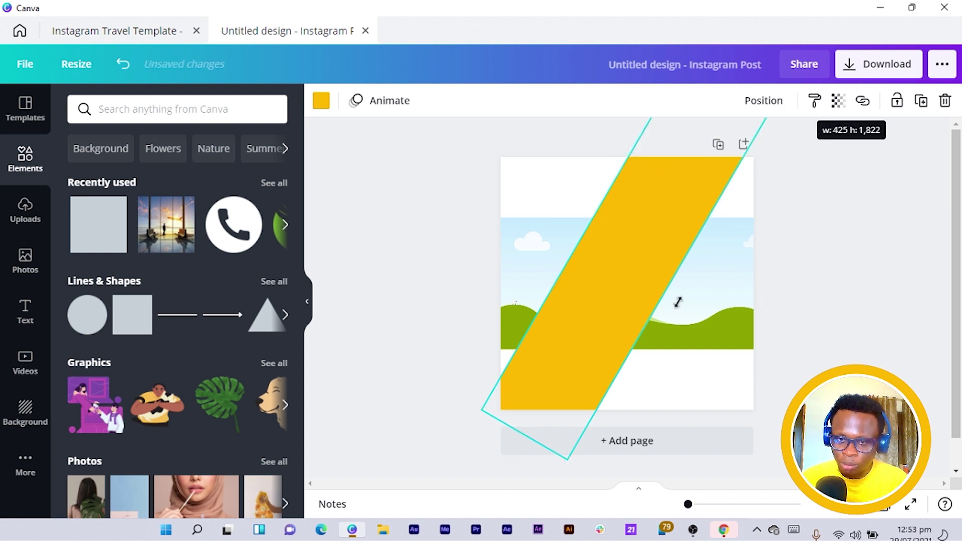
drag(642, 327, 649, 301)
Send the yellow bar behind the landscape image, then duplicate it
right_click(624, 243)
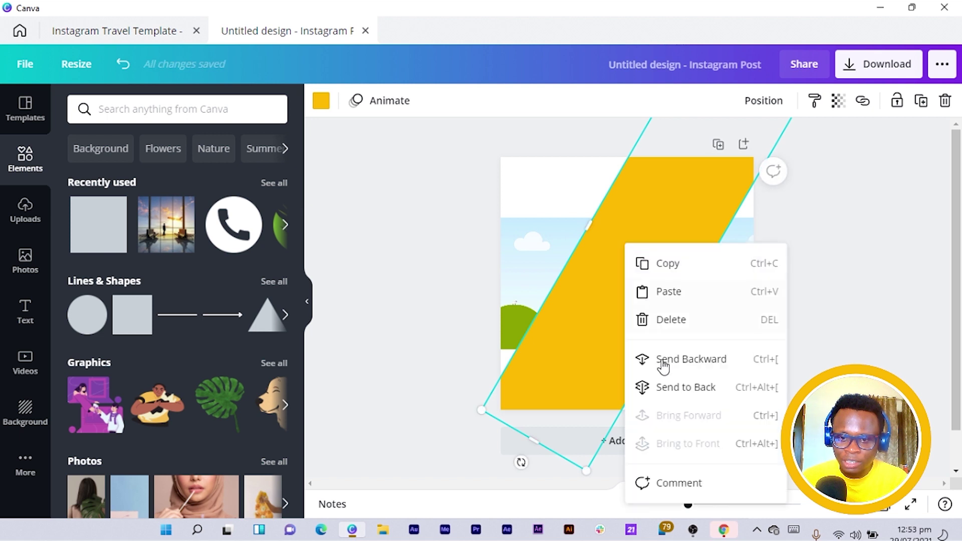
click(679, 392)
click(384, 399)
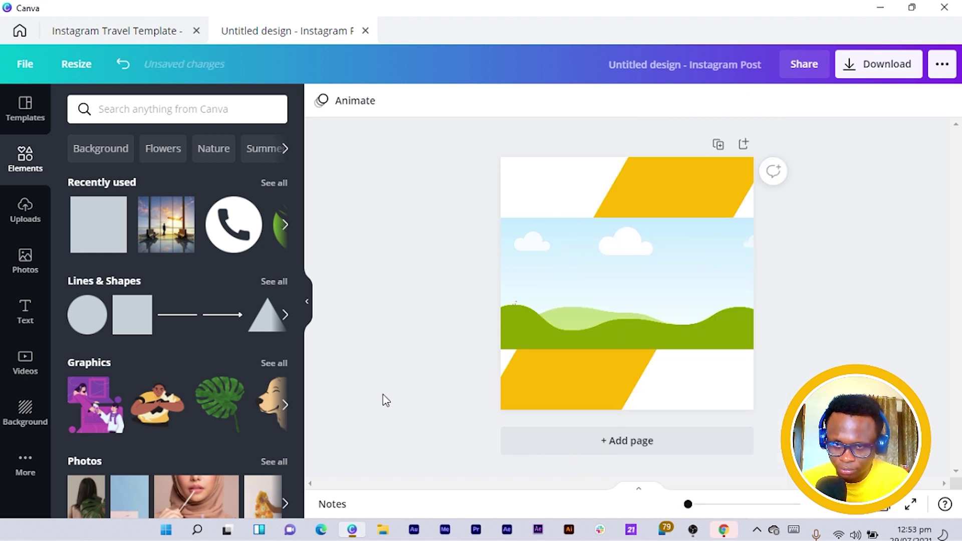
click(571, 389)
key(ctrl+alt+])
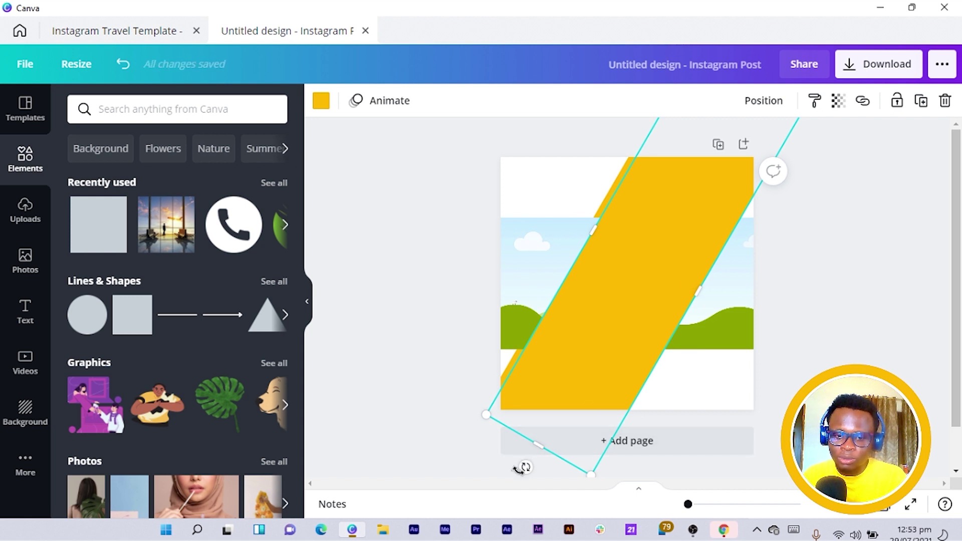
Rotate the duplicate bar to slant the opposite way, move it left and widen it
drag(526, 468, 746, 400)
drag(626, 323, 475, 337)
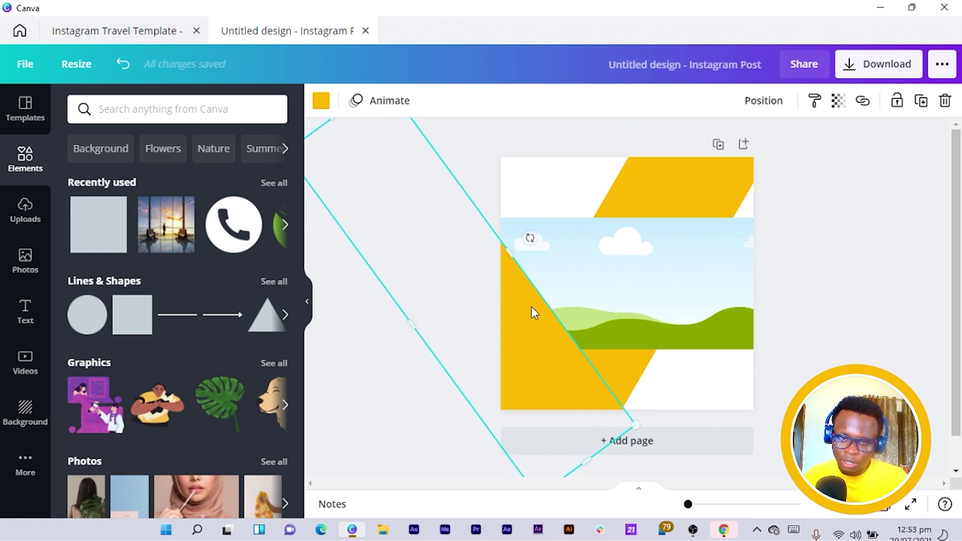
drag(510, 253, 516, 258)
key(ctrl+plus)
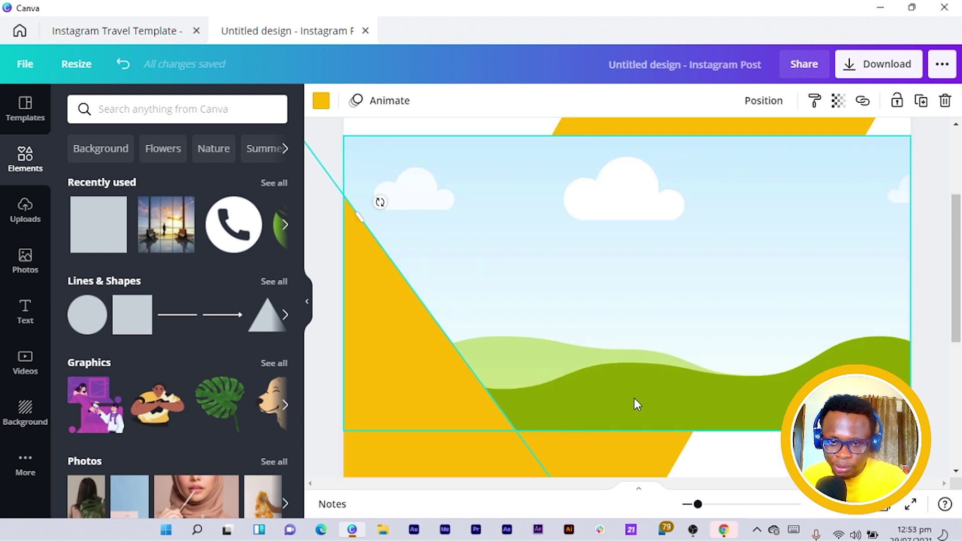
scroll(633, 398, down, 6)
click(677, 244)
scroll(677, 242, up, 3)
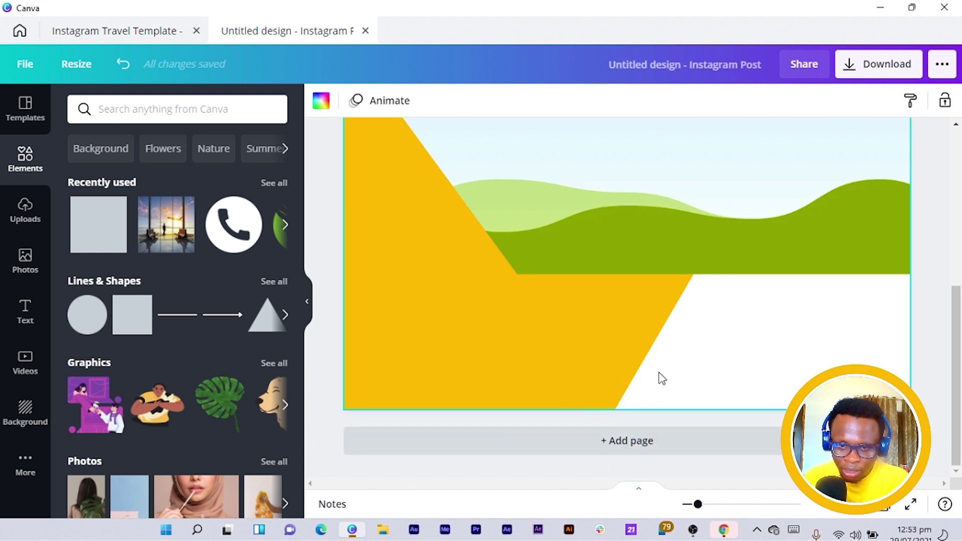
Move the tilted copy over the image's right side, trimming the landscape into a parallelogram
click(519, 391)
scroll(635, 399, down, 3)
scroll(638, 401, up, 5)
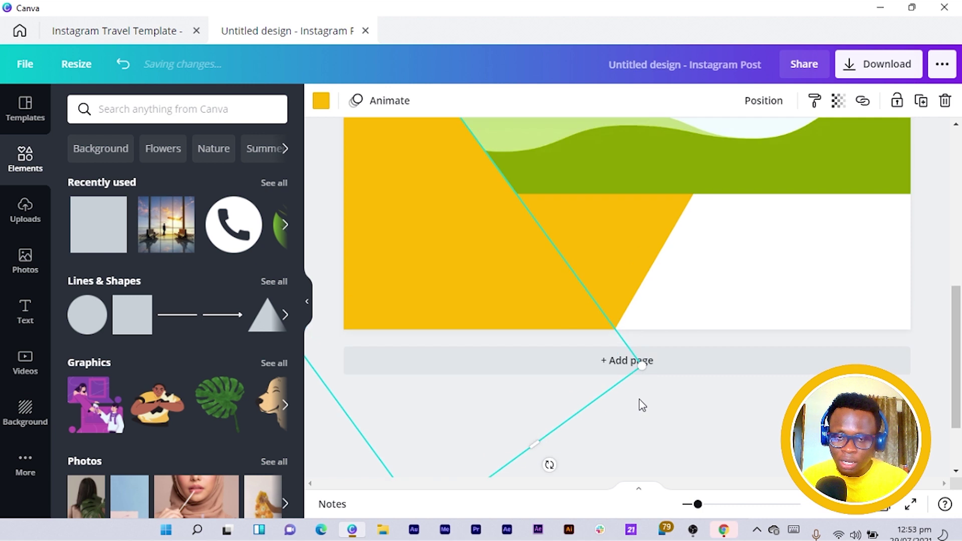
scroll(638, 398, down, 4)
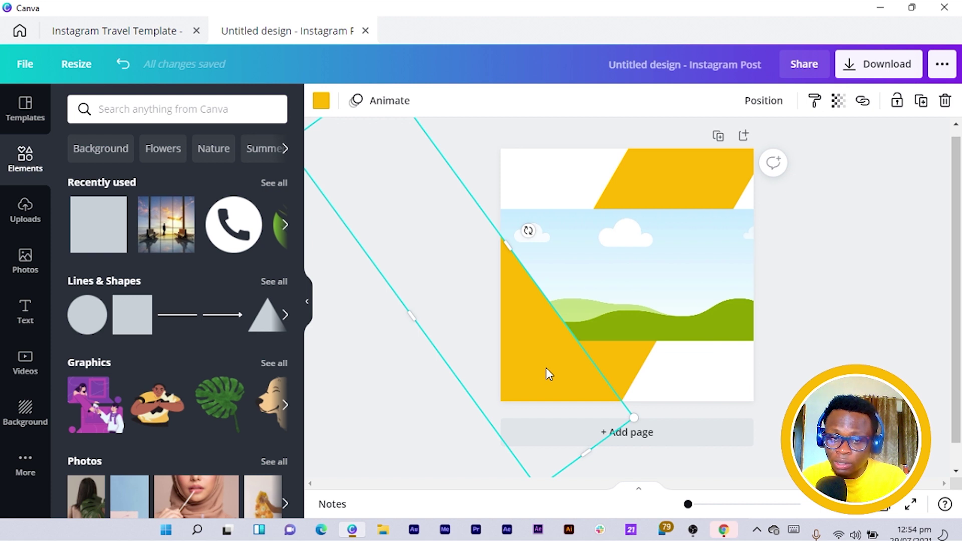
drag(546, 368, 816, 287)
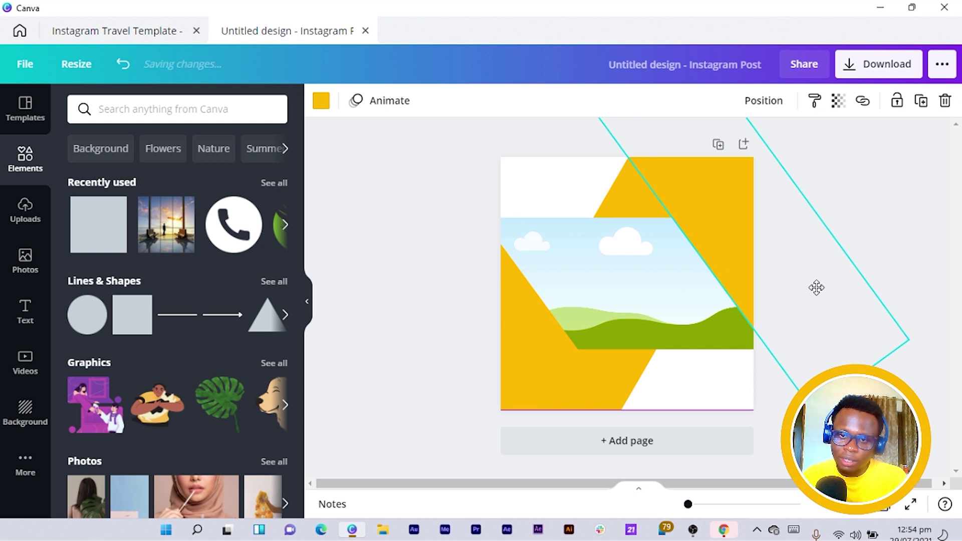
click(919, 231)
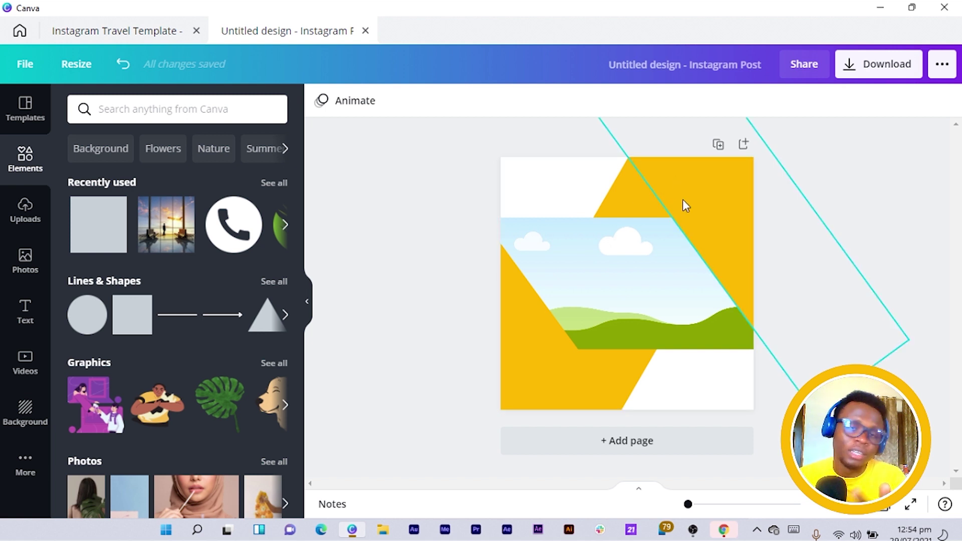
Search photos for 'real estate' and drop the dusk house photo into the slanted frame
click(26, 258)
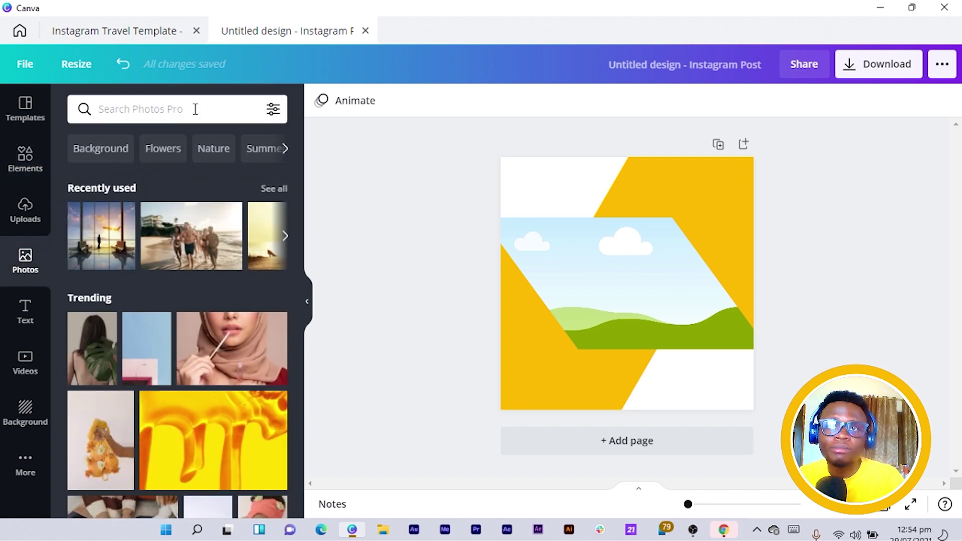
click(195, 109)
text(re)
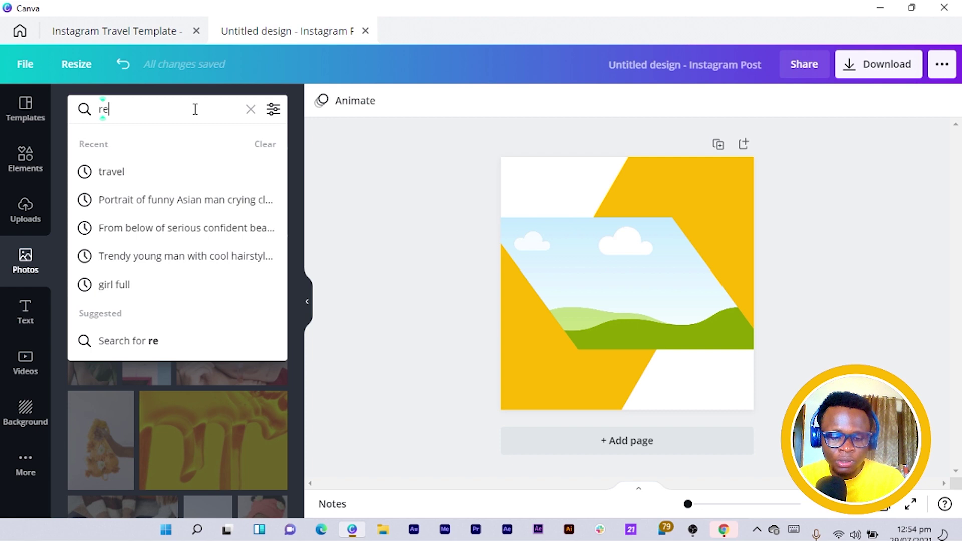
text(al estah)
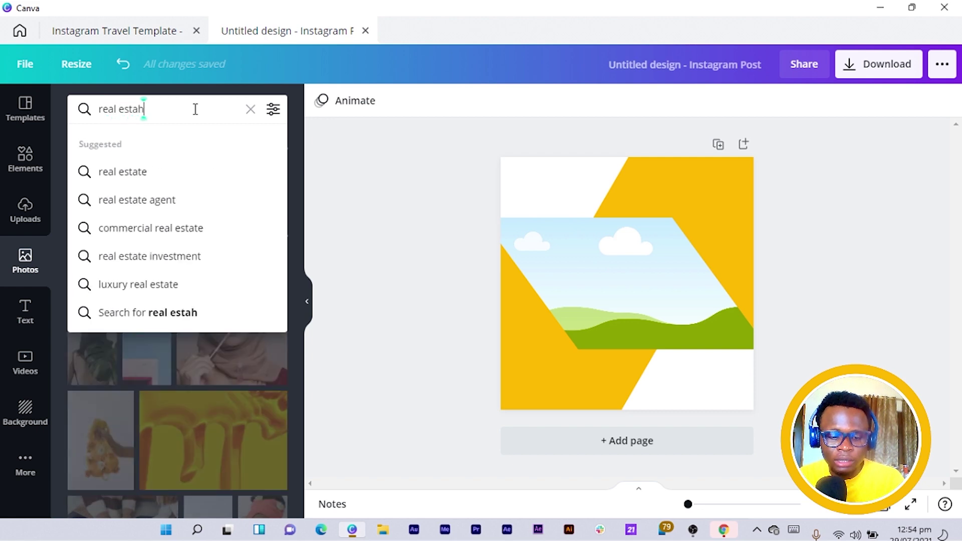
click(122, 172)
scroll(218, 275, down, 3)
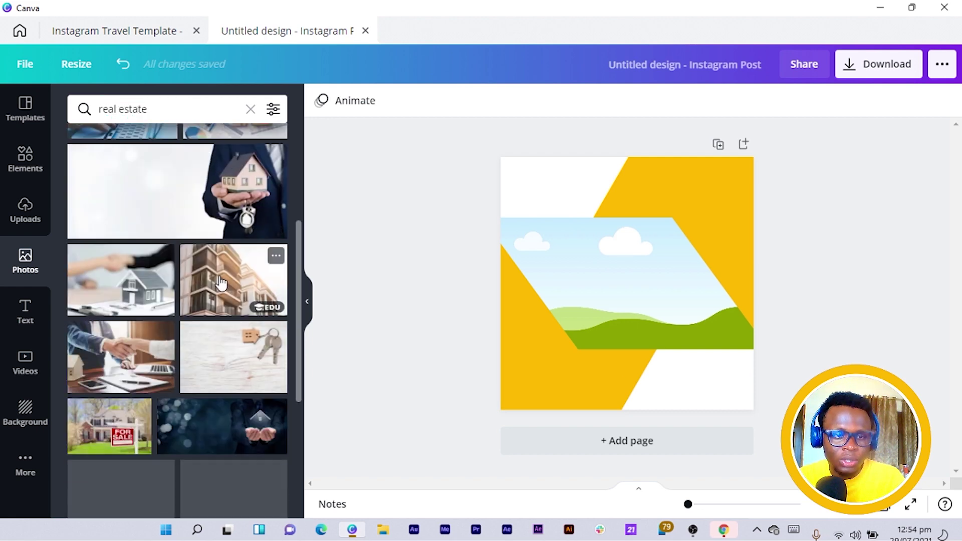
scroll(163, 302, down, 4)
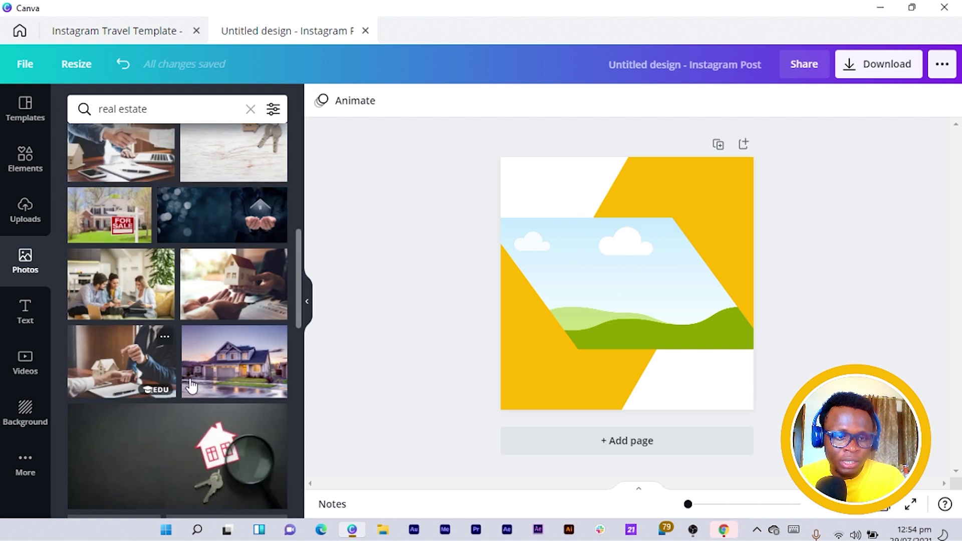
drag(220, 368, 596, 267)
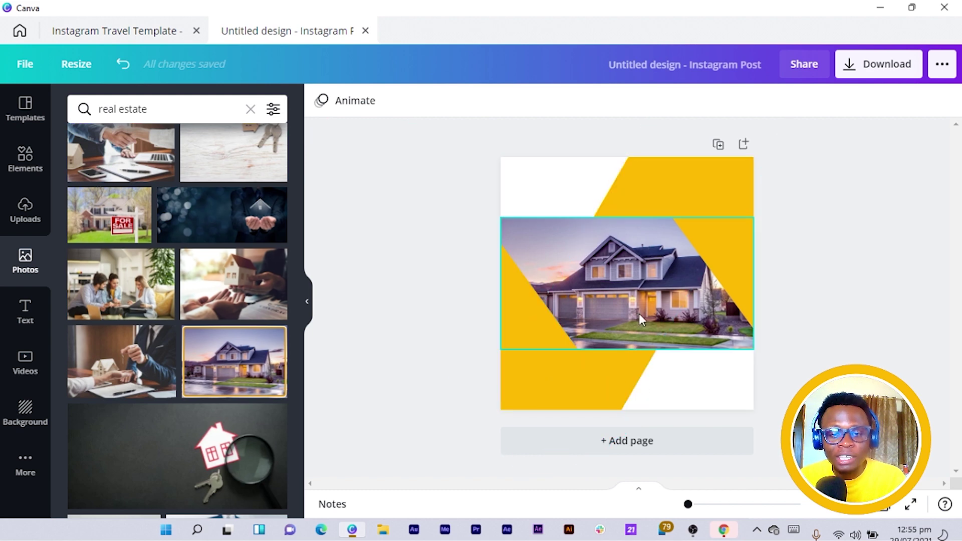
Swap the frame photo for the HOME SOLD SALE picture
scroll(221, 315, down, 4)
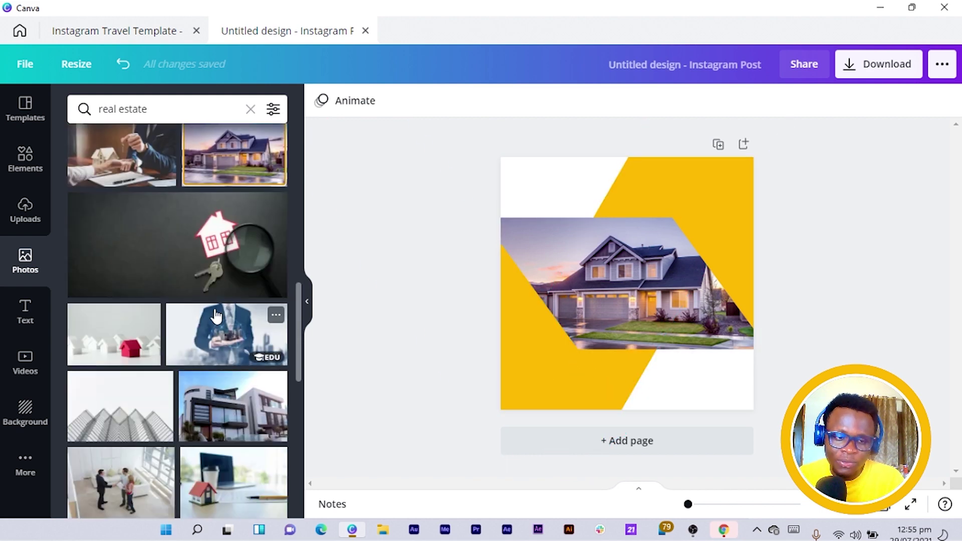
scroll(216, 315, down, 4)
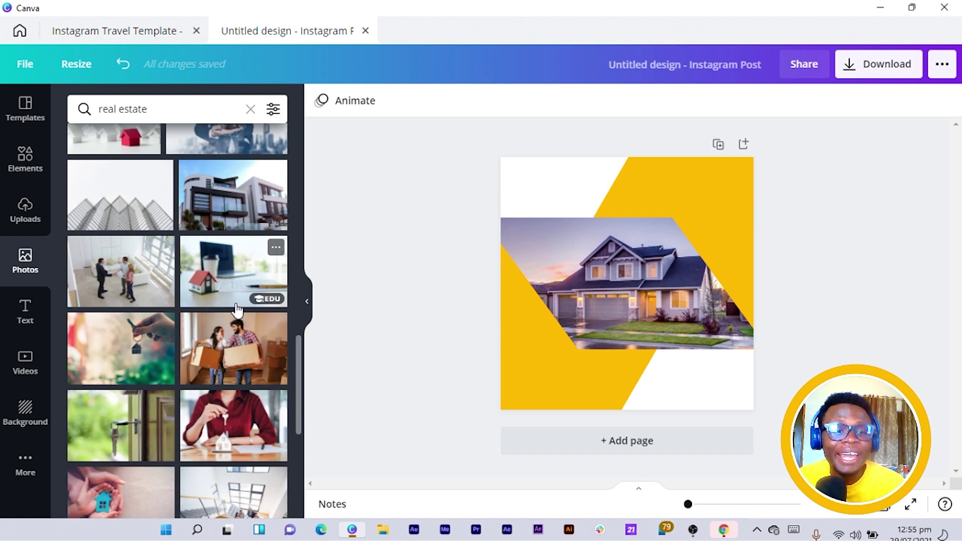
scroll(238, 310, down, 10)
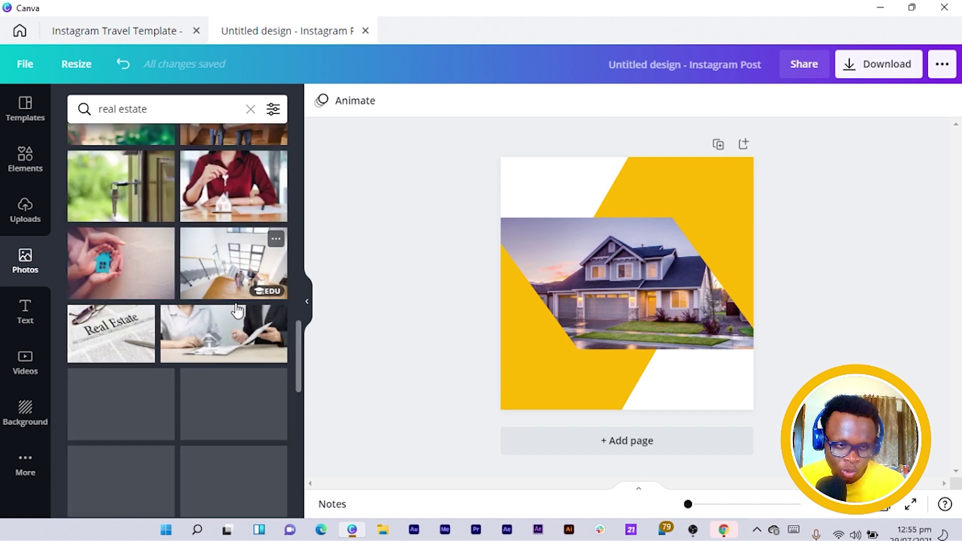
scroll(238, 311, down, 3)
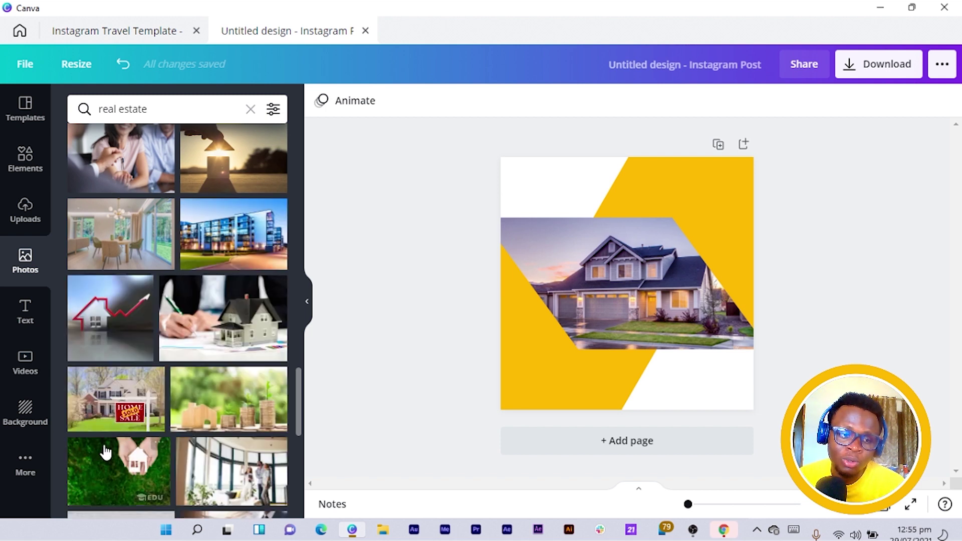
drag(132, 401, 658, 314)
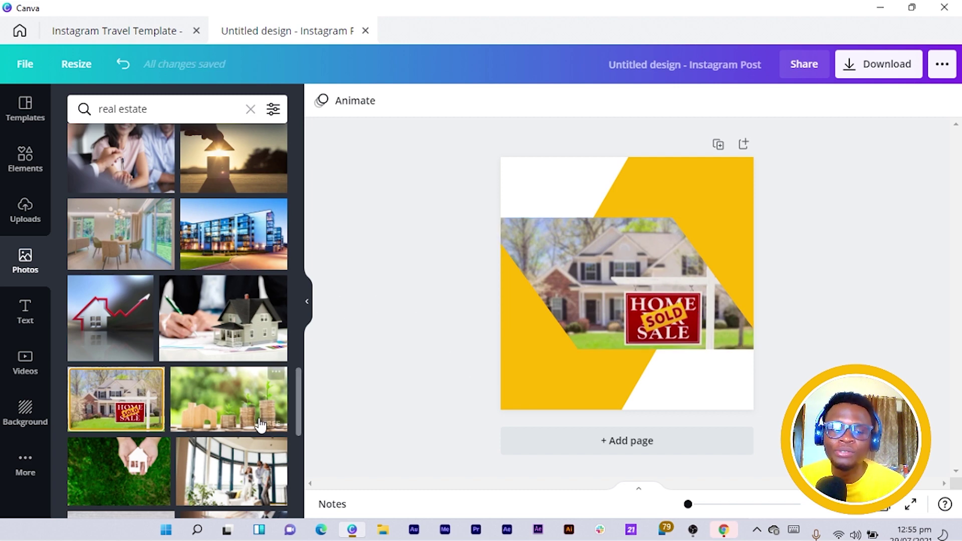
Replace it with the modern apartment building lit at dusk
scroll(208, 325, down, 5)
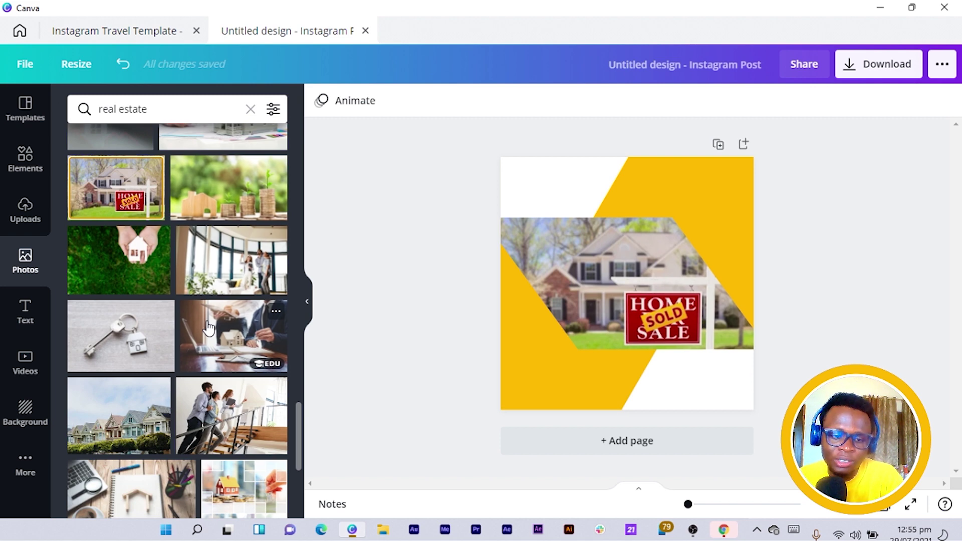
scroll(230, 359, down, 3)
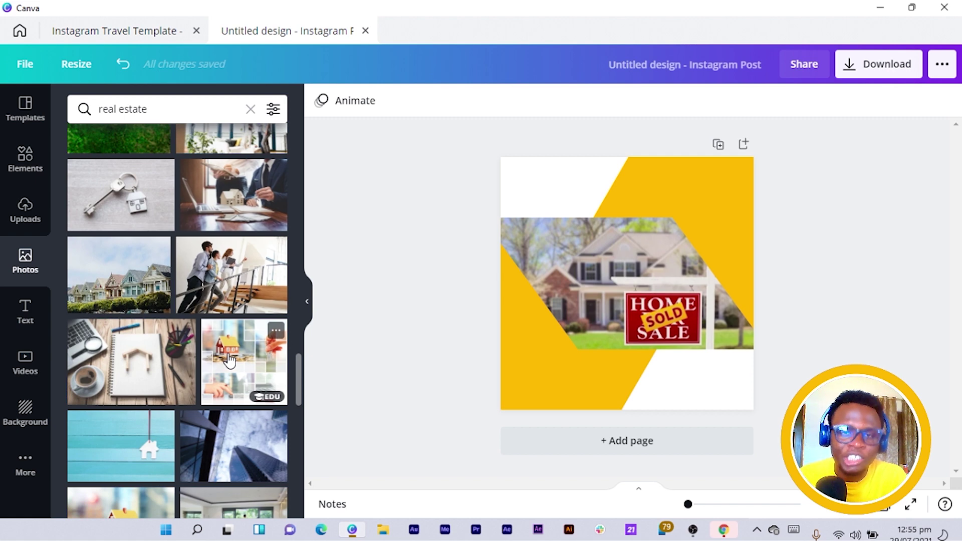
scroll(216, 368, up, 4)
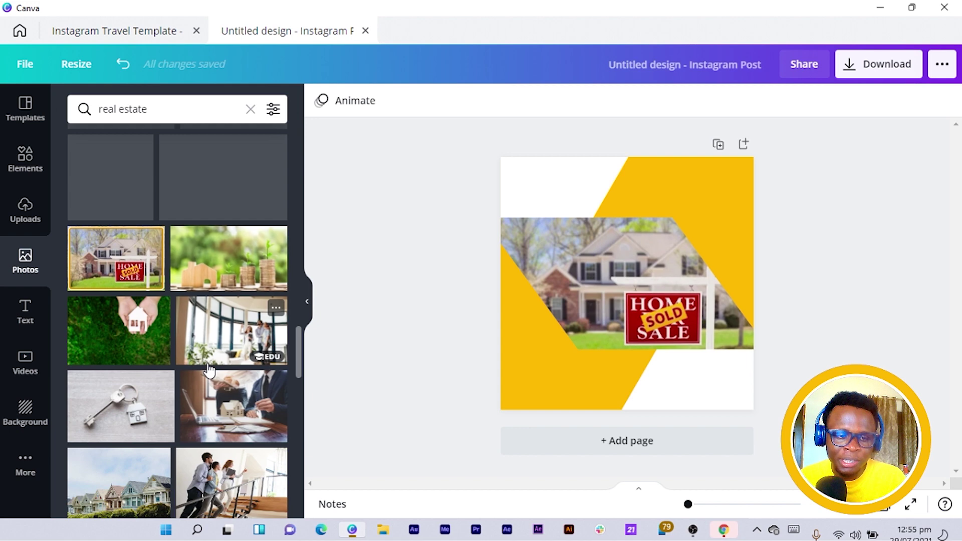
scroll(210, 369, up, 3)
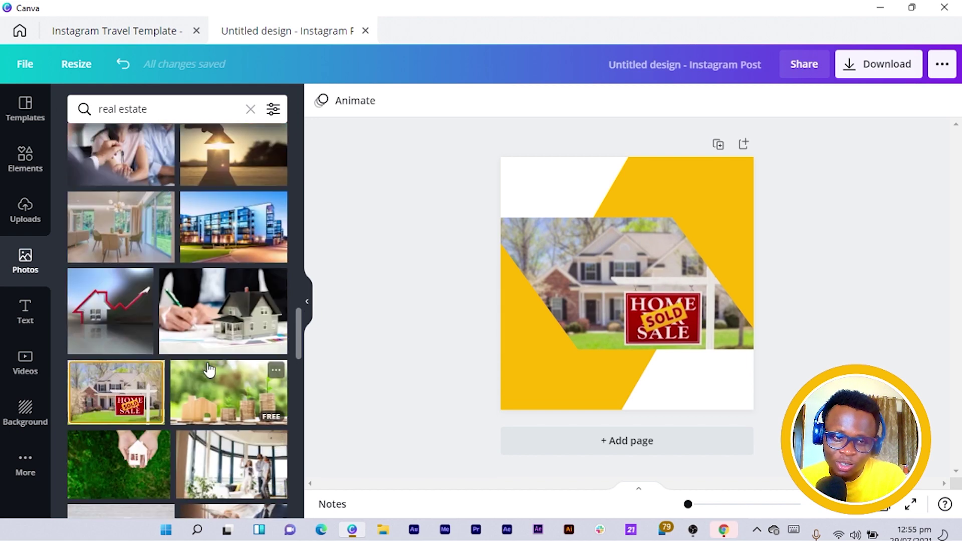
scroll(209, 370, up, 3)
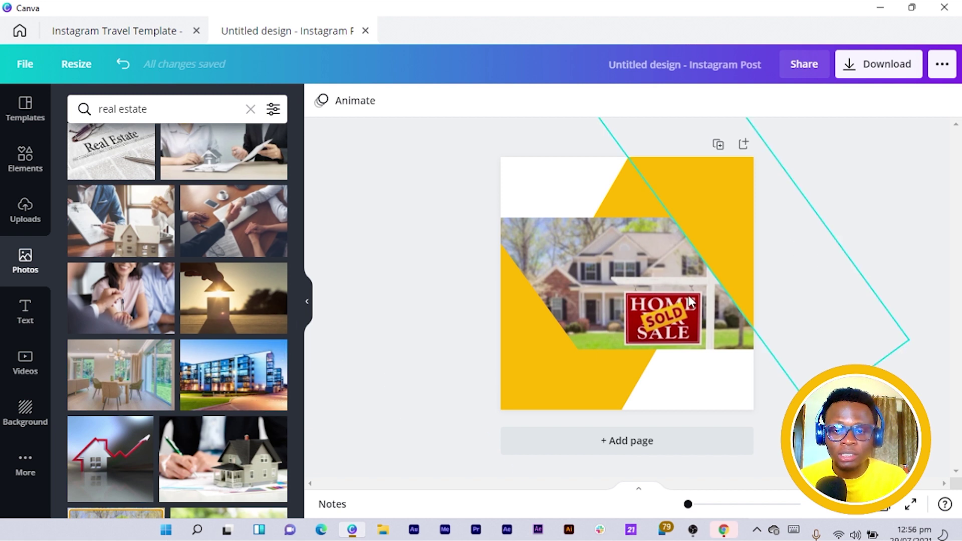
scroll(235, 451, up, 2)
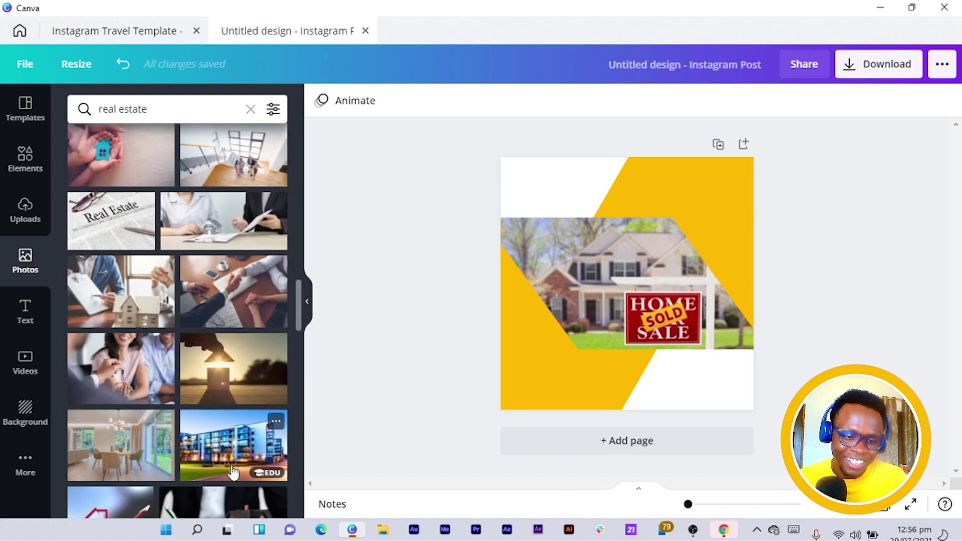
scroll(233, 333, up, 5)
scroll(232, 332, down, 5)
drag(206, 405, 601, 280)
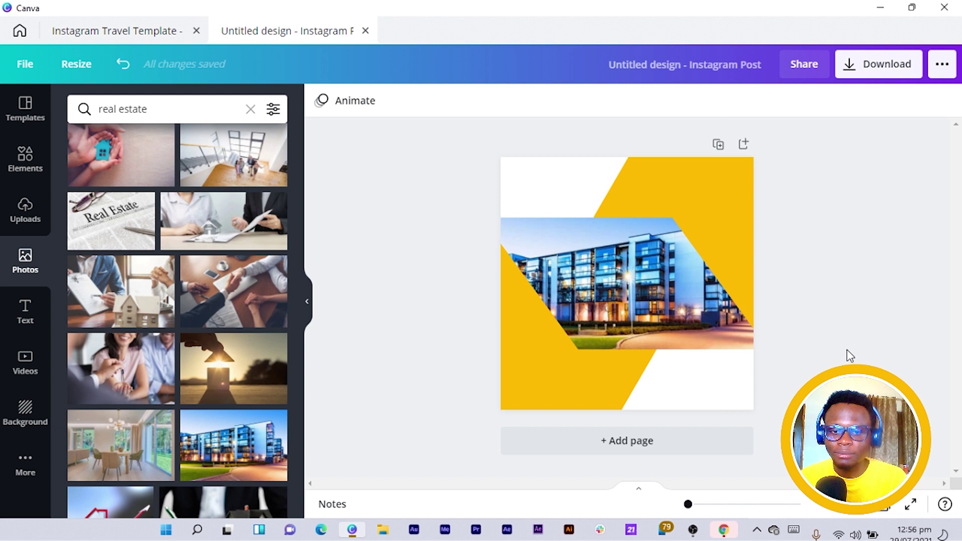
Recolour all the yellow slanted shapes red using Change all
click(624, 383)
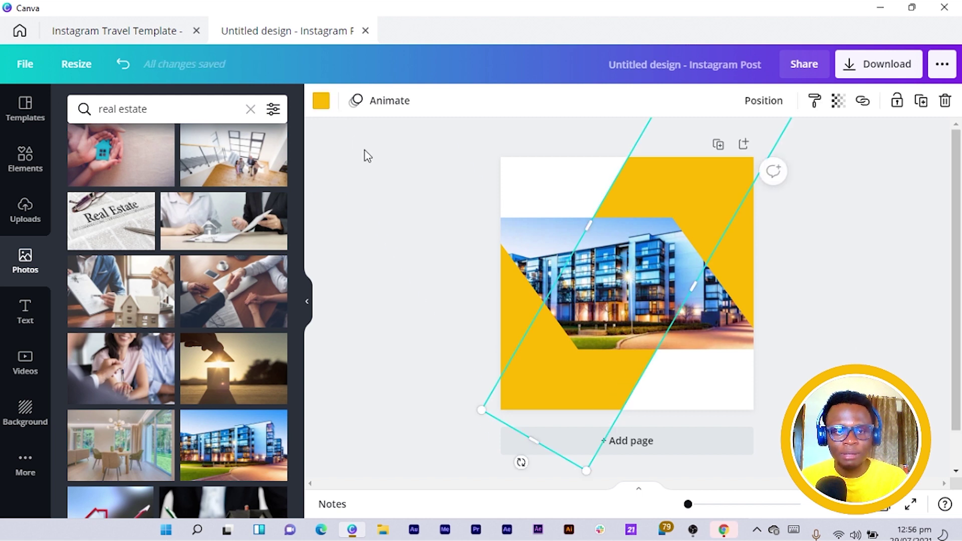
click(322, 101)
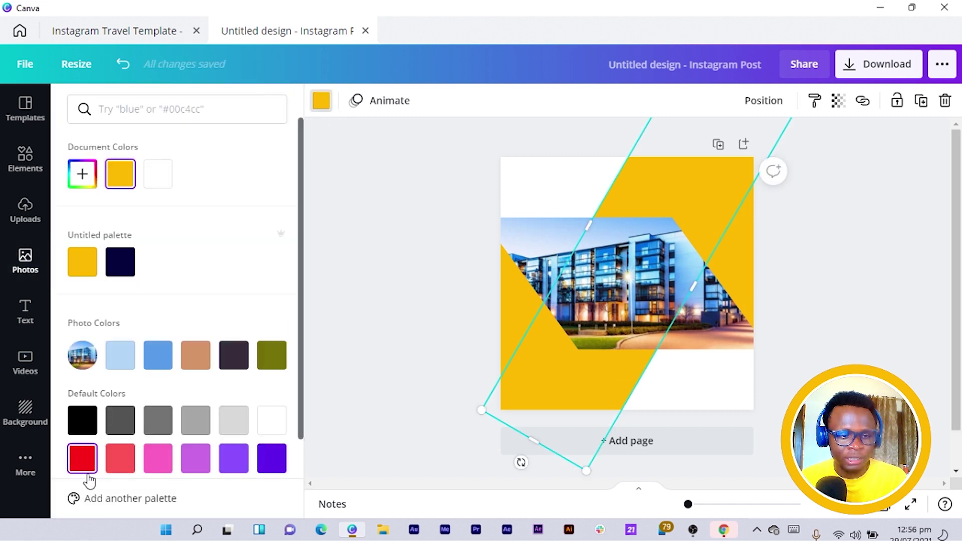
click(80, 457)
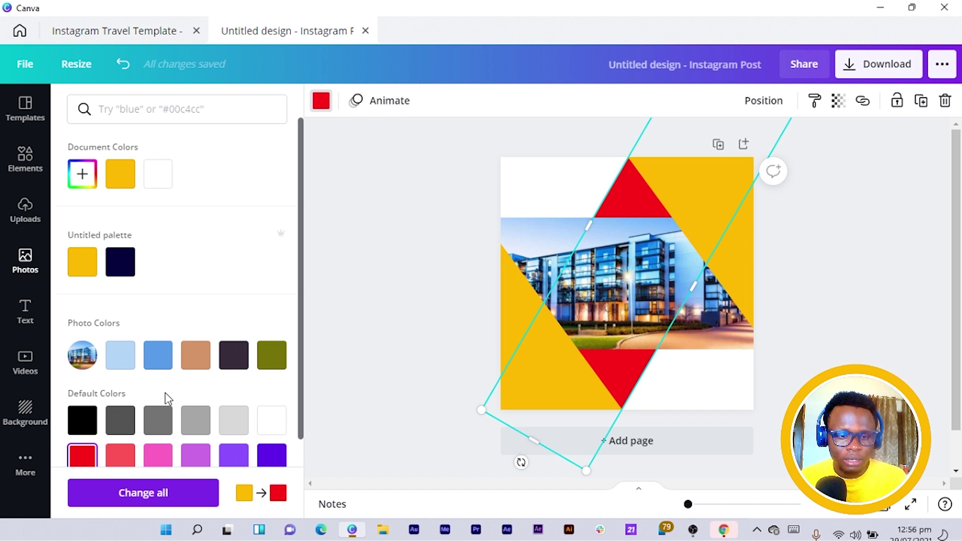
scroll(160, 401, down, 2)
click(152, 496)
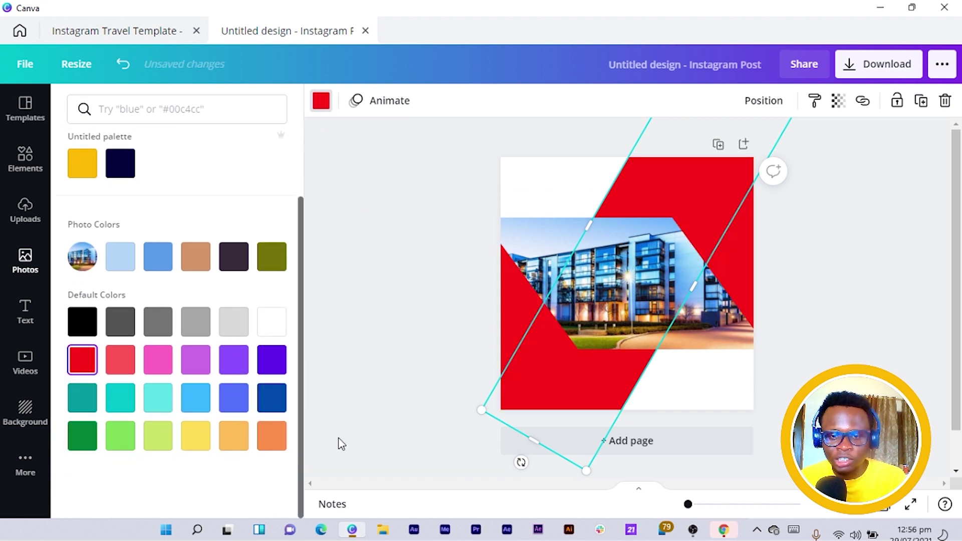
click(864, 302)
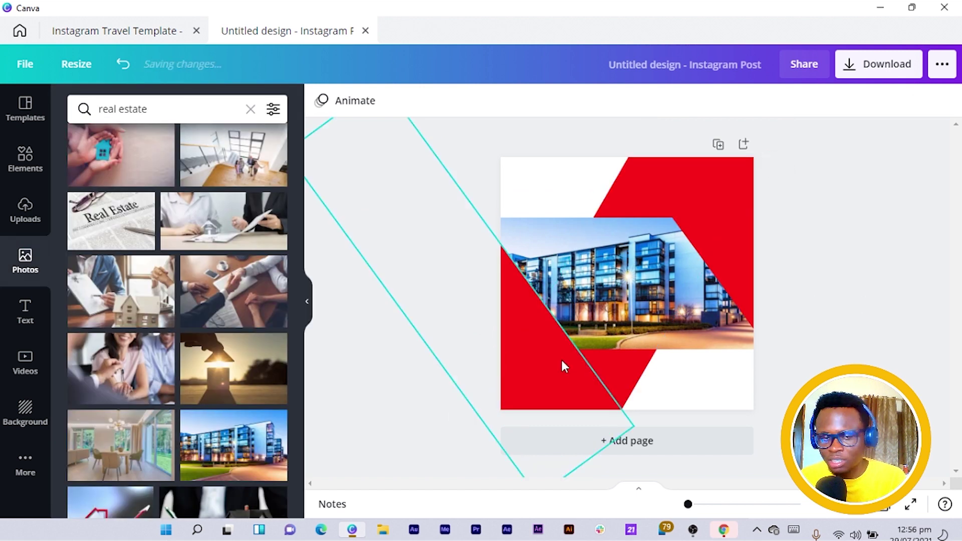
Give the inner parallelogram a custom darker red, #AD0000
click(597, 402)
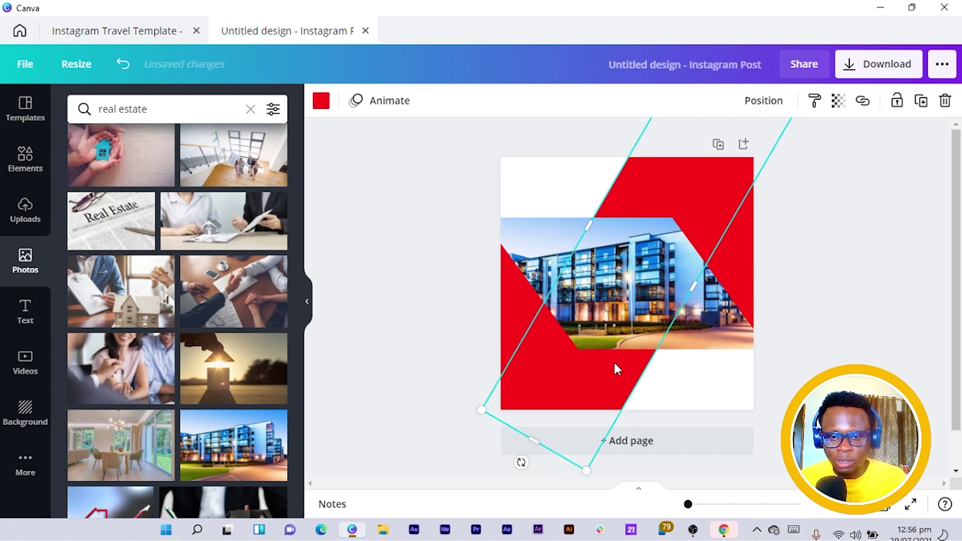
click(322, 101)
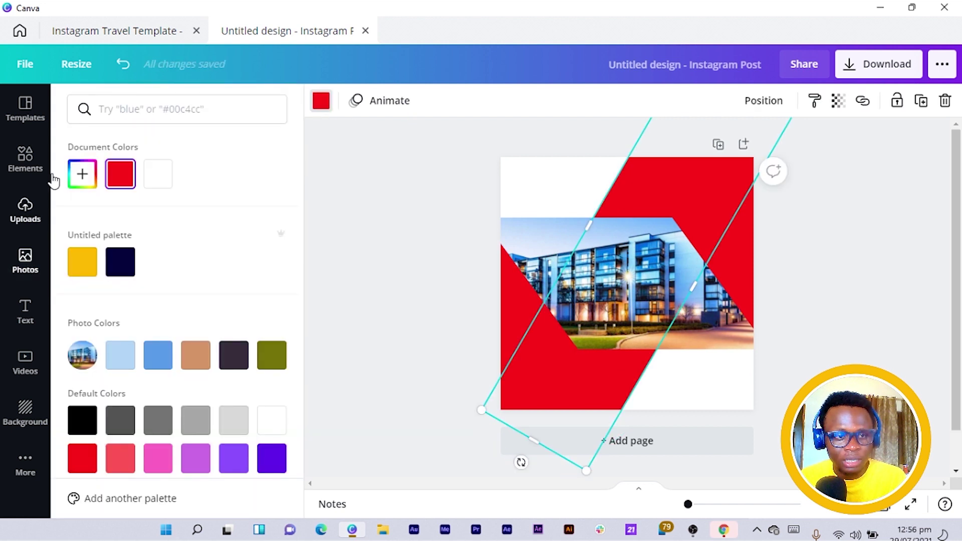
click(82, 175)
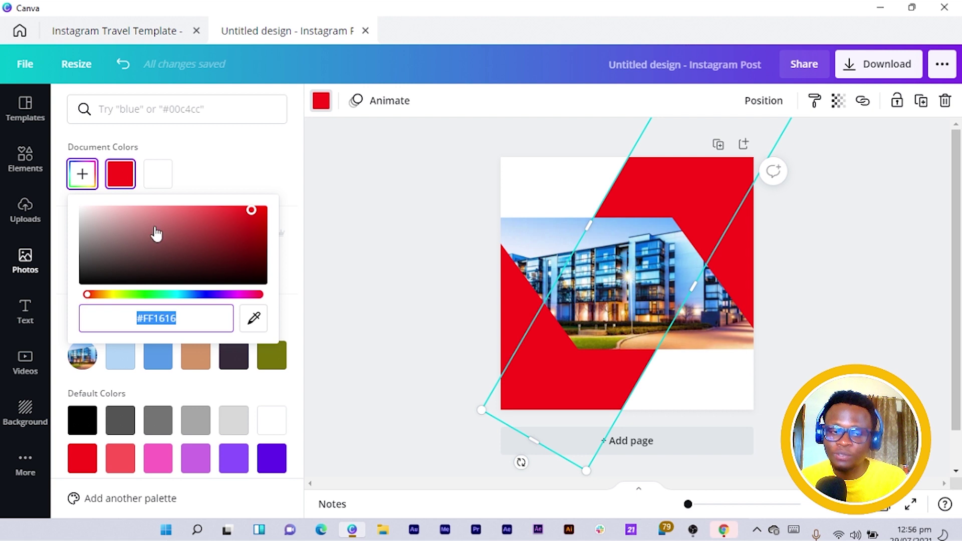
click(251, 210)
drag(251, 210, 274, 234)
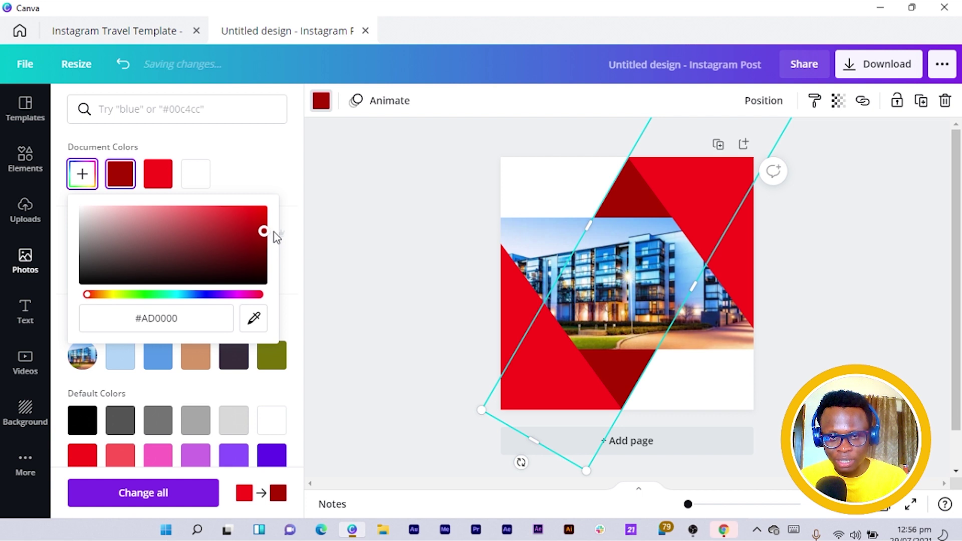
click(416, 176)
click(416, 176)
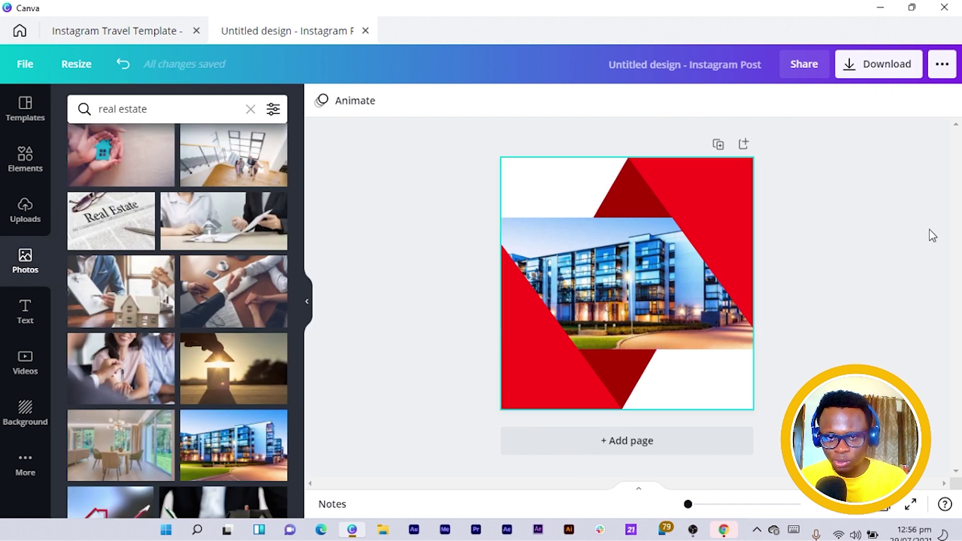
Stretch the apartment photo band to 1,080 × 635 so it reaches into the red bars
click(643, 329)
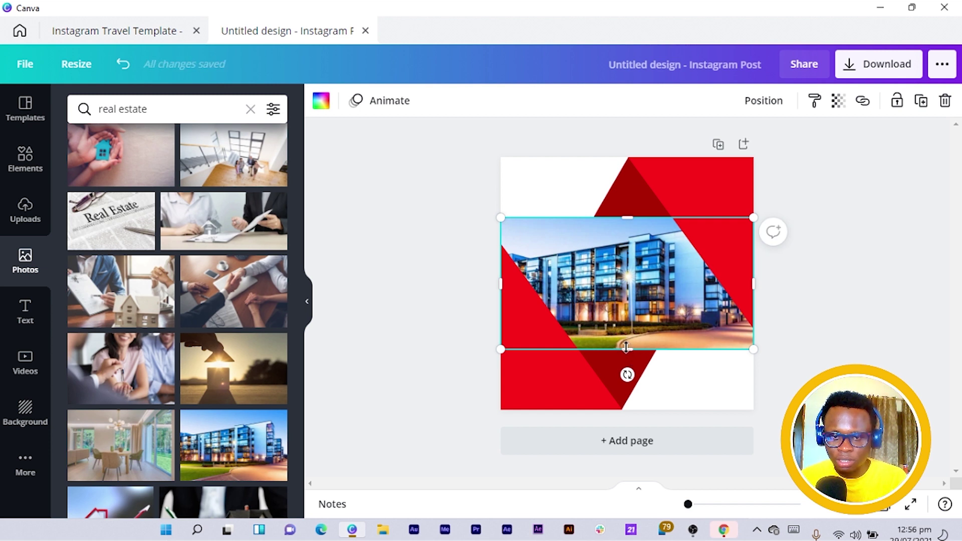
drag(626, 349, 627, 362)
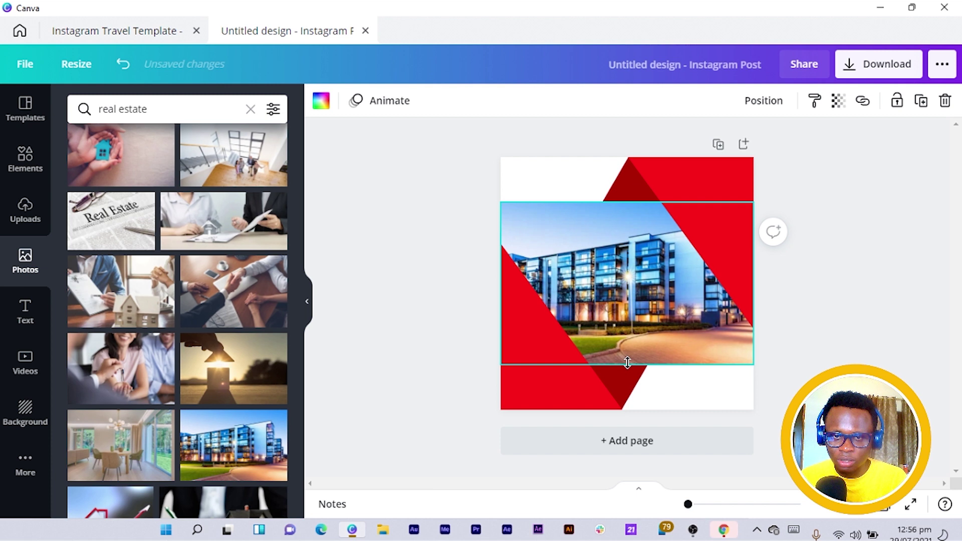
click(763, 101)
click(867, 349)
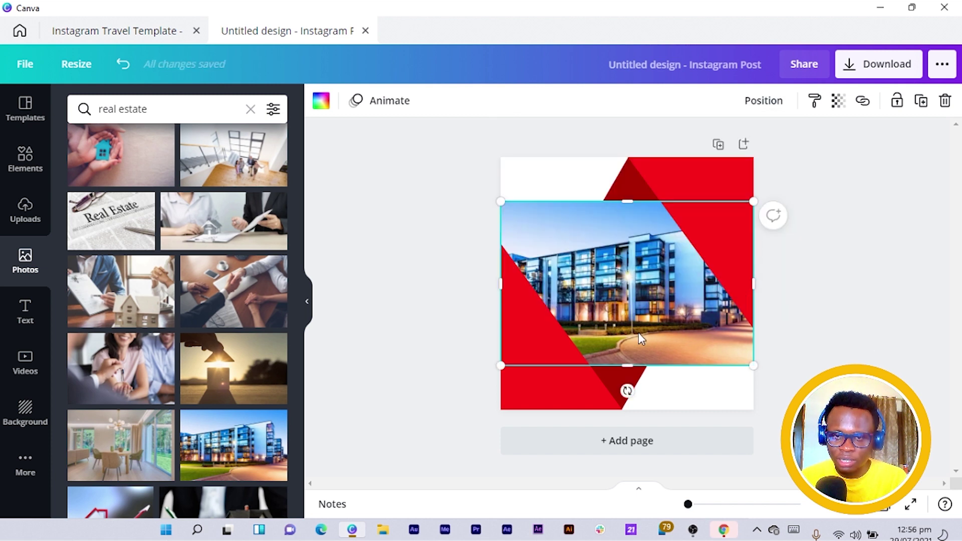
drag(627, 363, 623, 357)
click(754, 102)
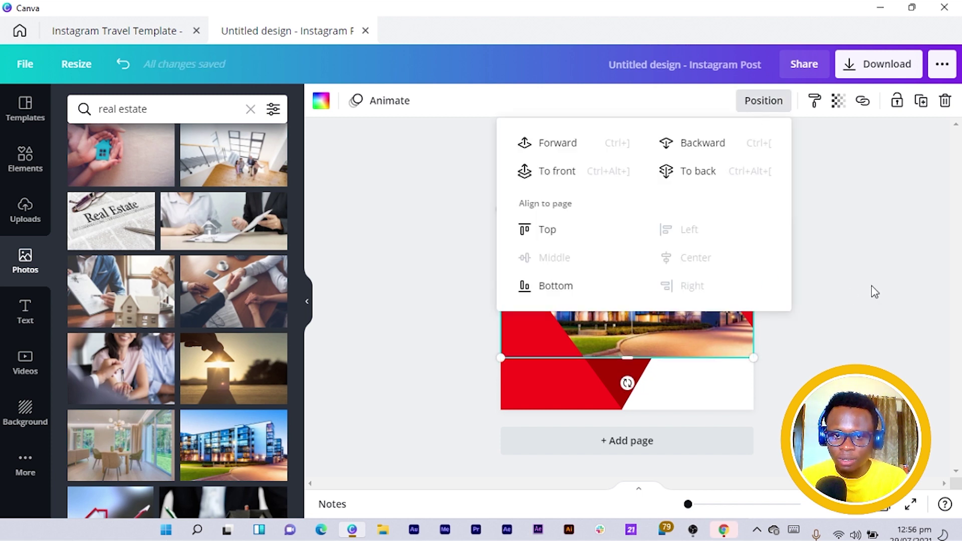
click(913, 343)
click(904, 344)
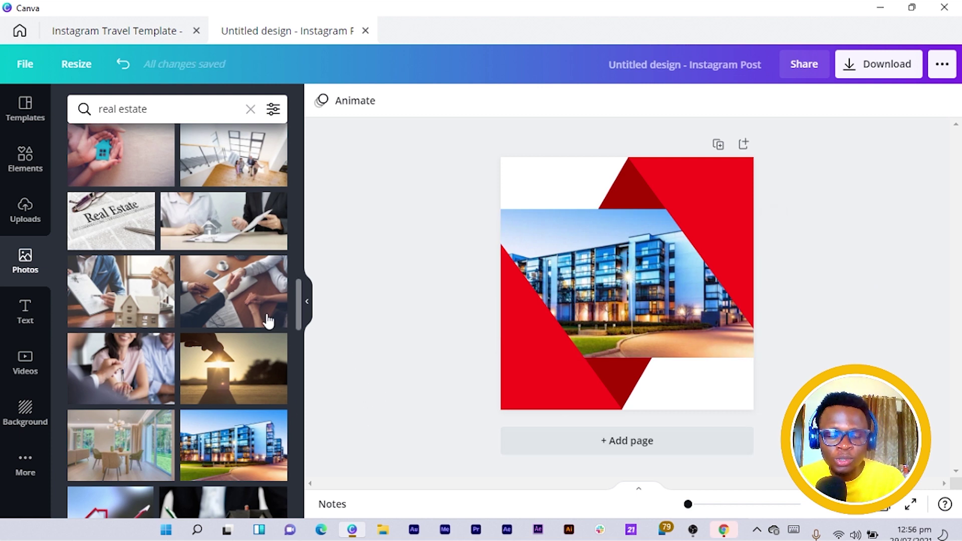
click(26, 220)
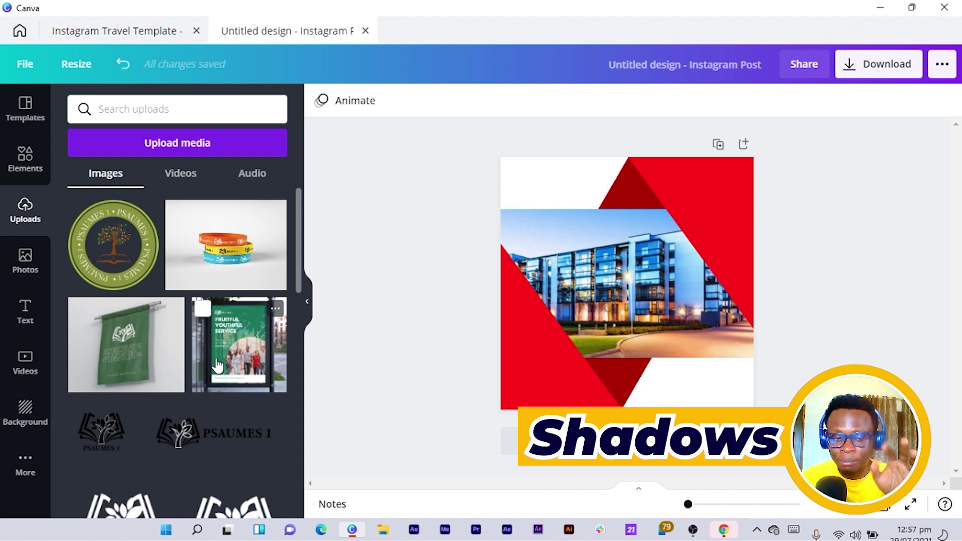
scroll(216, 366, down, 15)
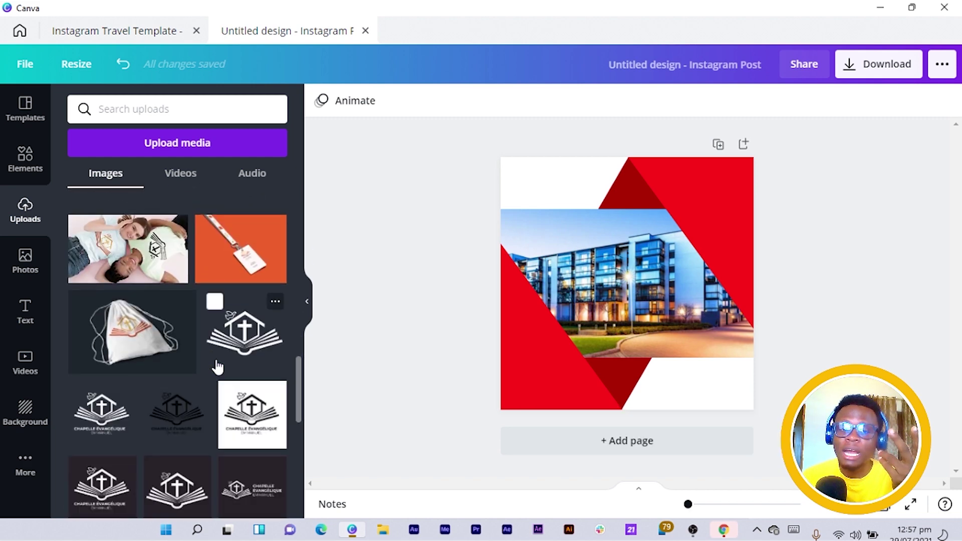
scroll(217, 367, down, 4)
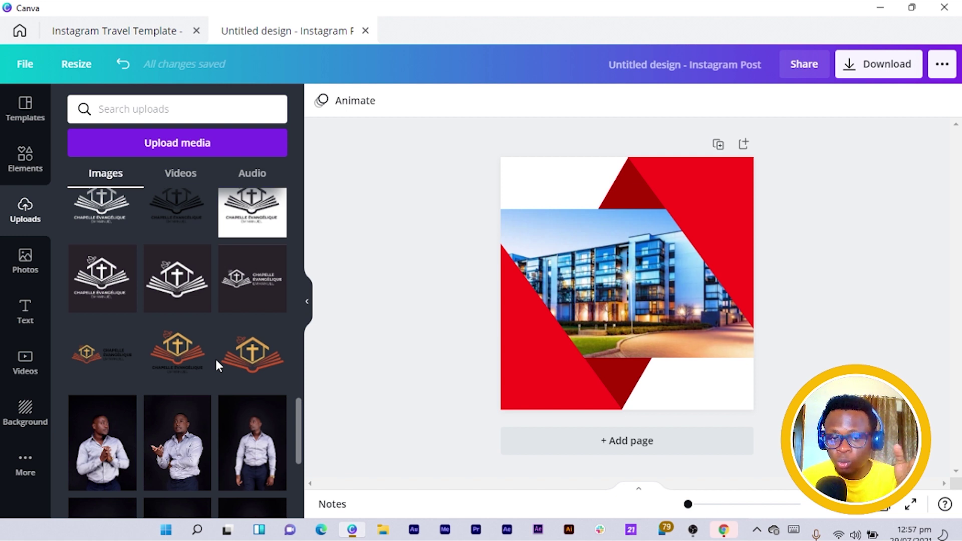
scroll(215, 356, down, 10)
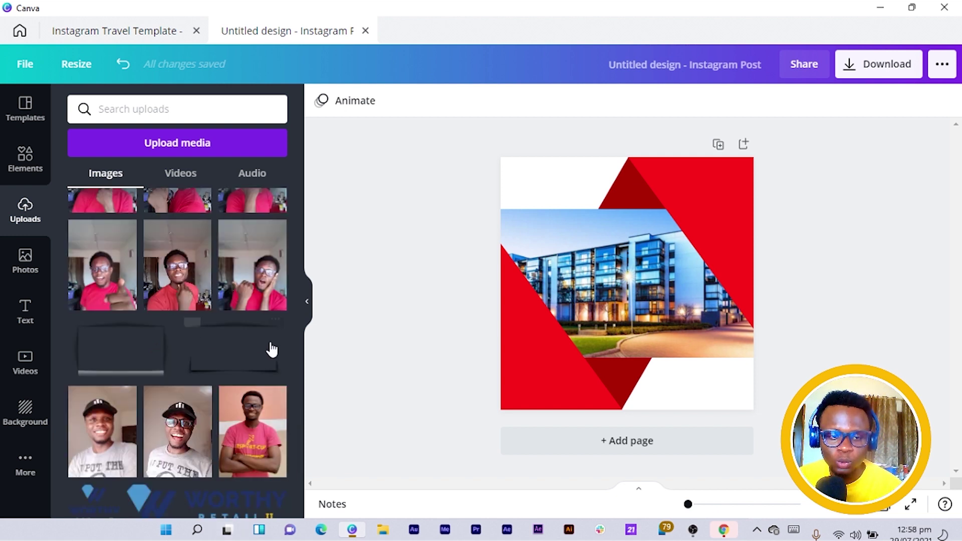
Add the dark textured stroke upload and place it over the photo's lower-right
click(221, 345)
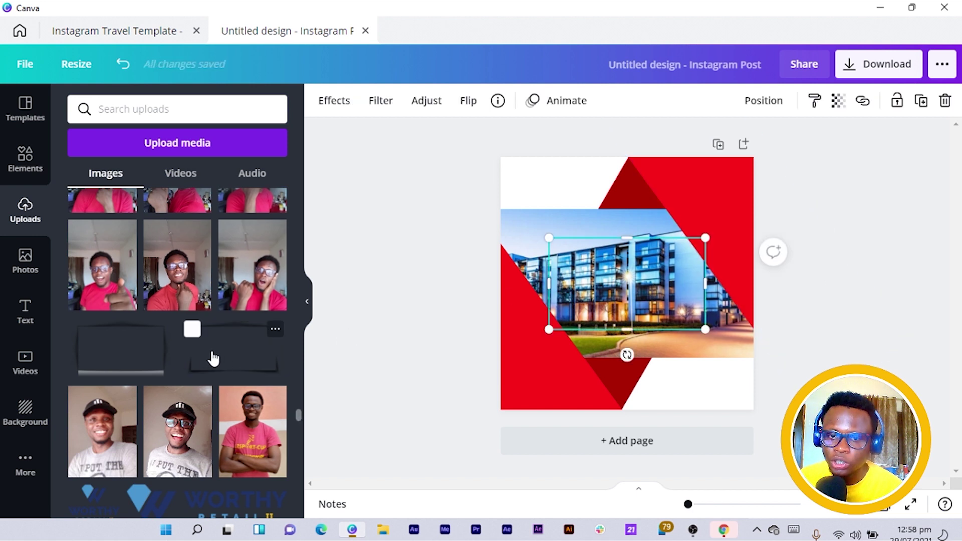
drag(667, 280, 684, 381)
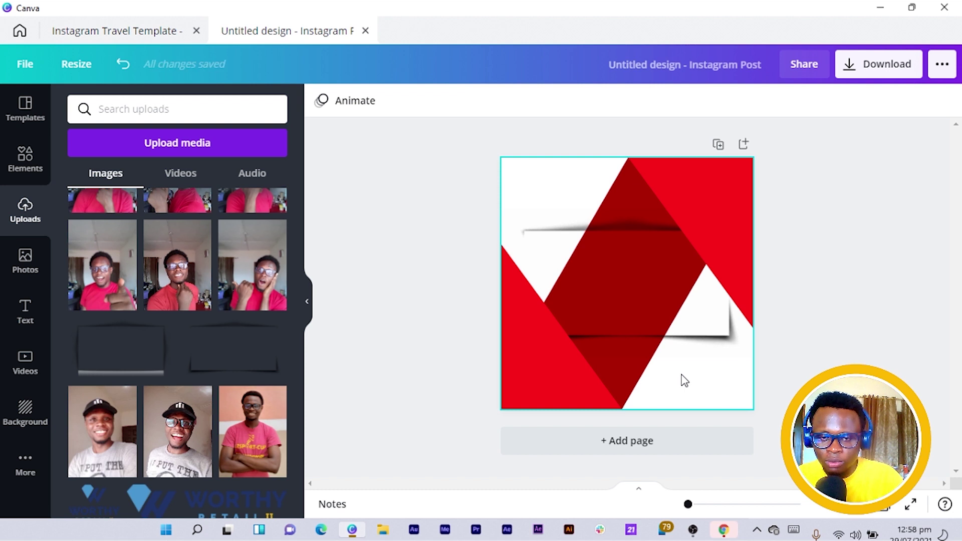
key(ctrl+z)
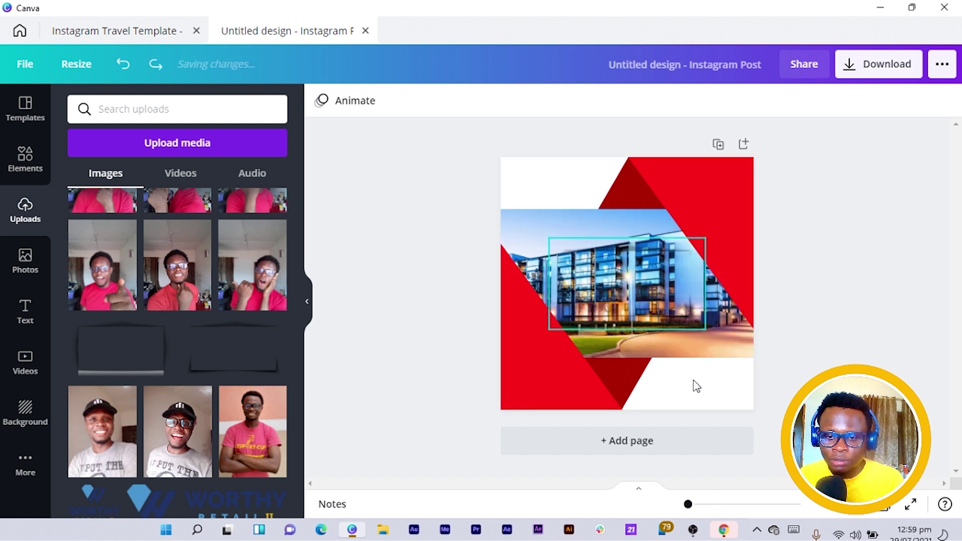
drag(703, 396, 711, 435)
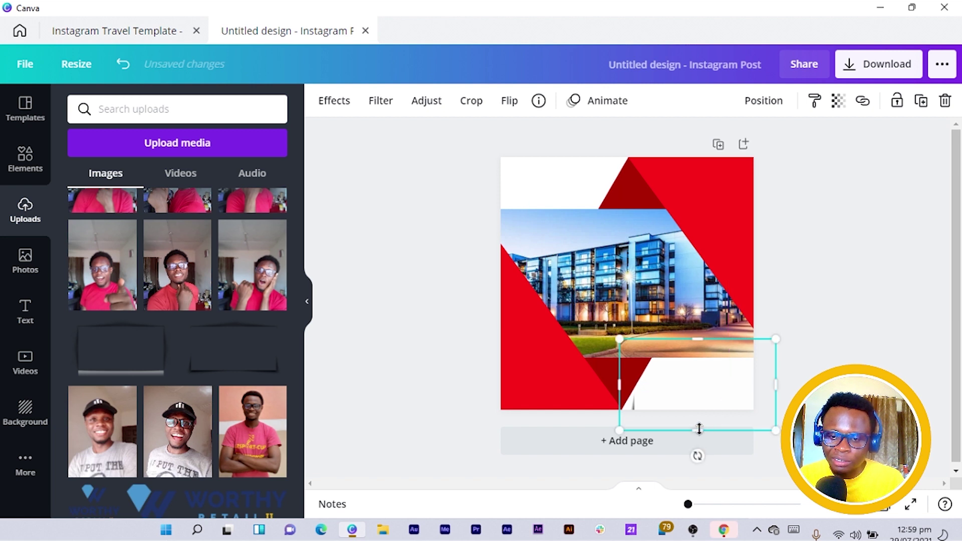
Thin the stroke into a strip and tilt it to match the red slant
drag(698, 366, 694, 353)
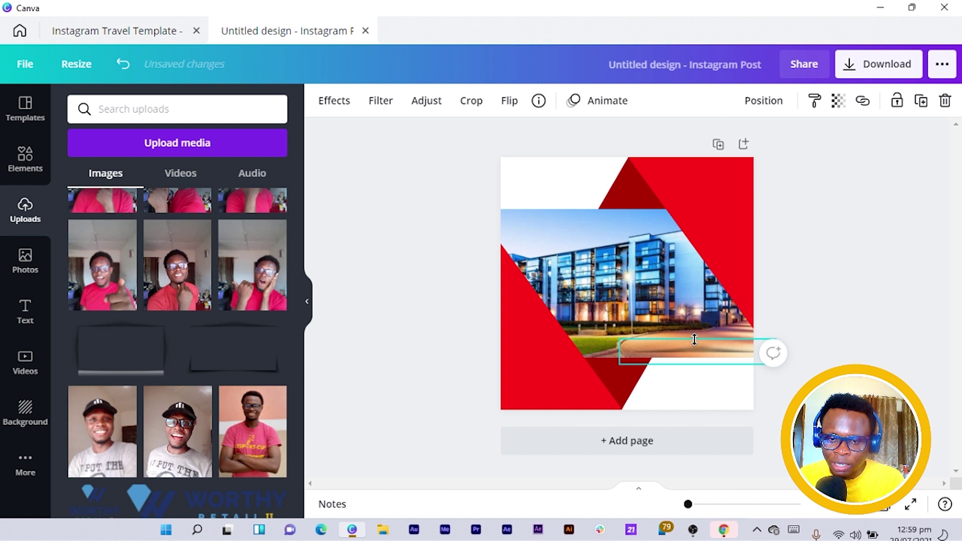
drag(695, 375, 634, 376)
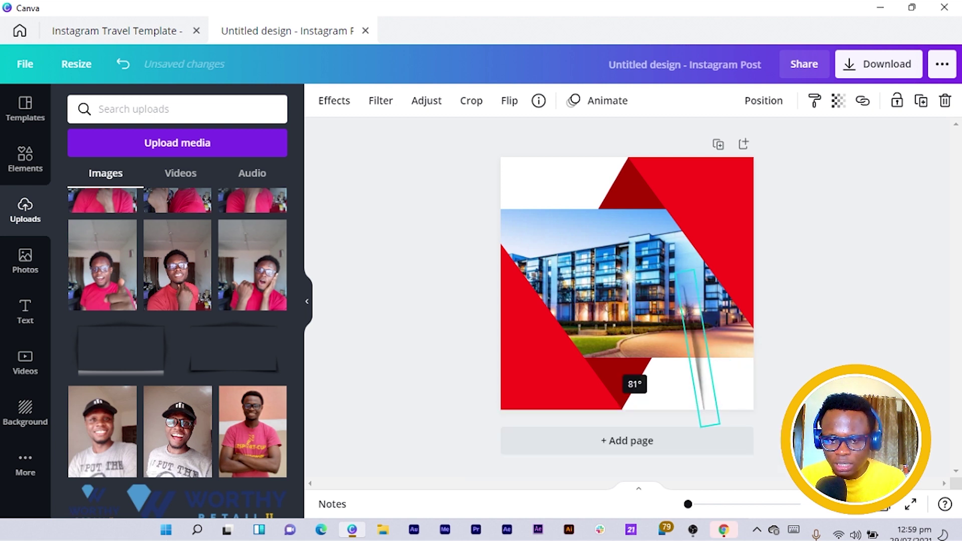
drag(635, 375, 720, 379)
drag(644, 390, 568, 323)
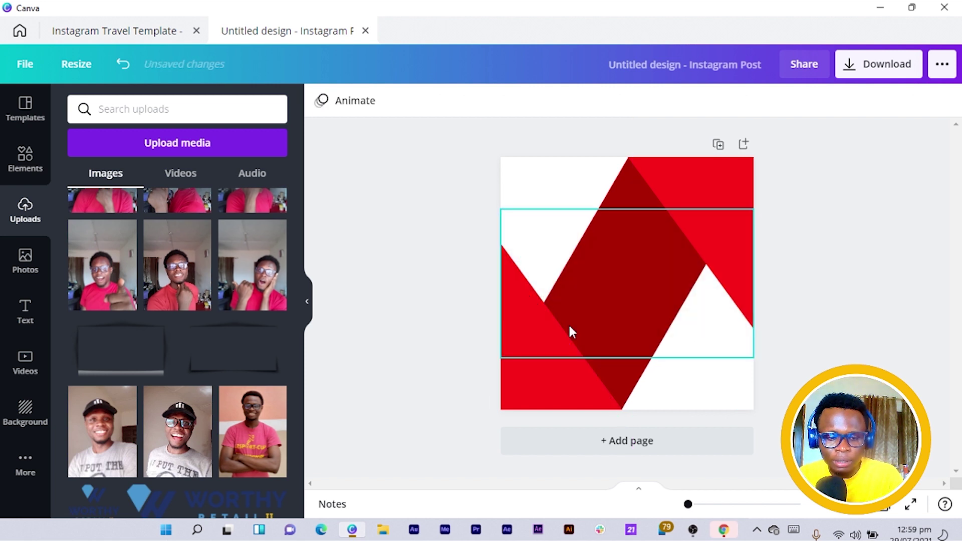
key(ctrl+z)
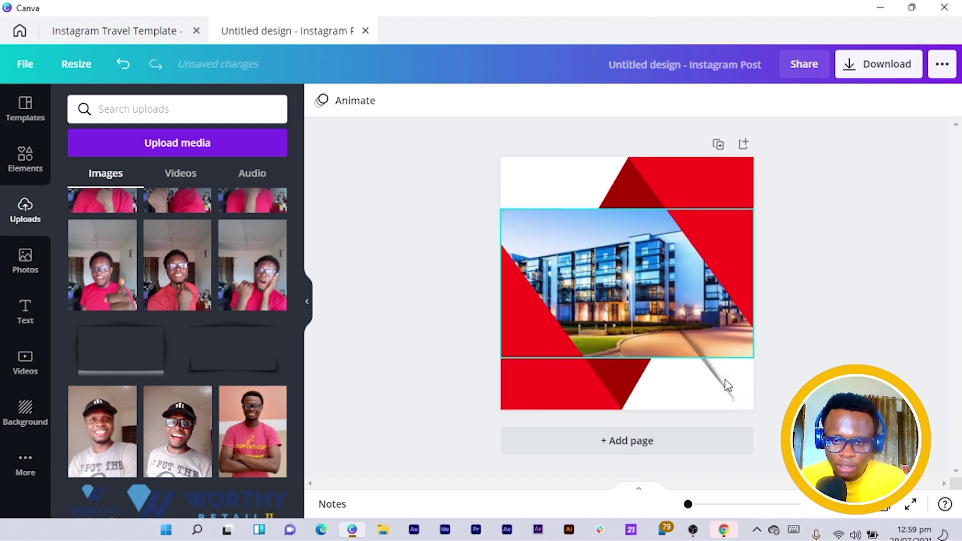
Move the strip onto the left red shape and lock the building photo
click(547, 367)
drag(512, 286, 497, 273)
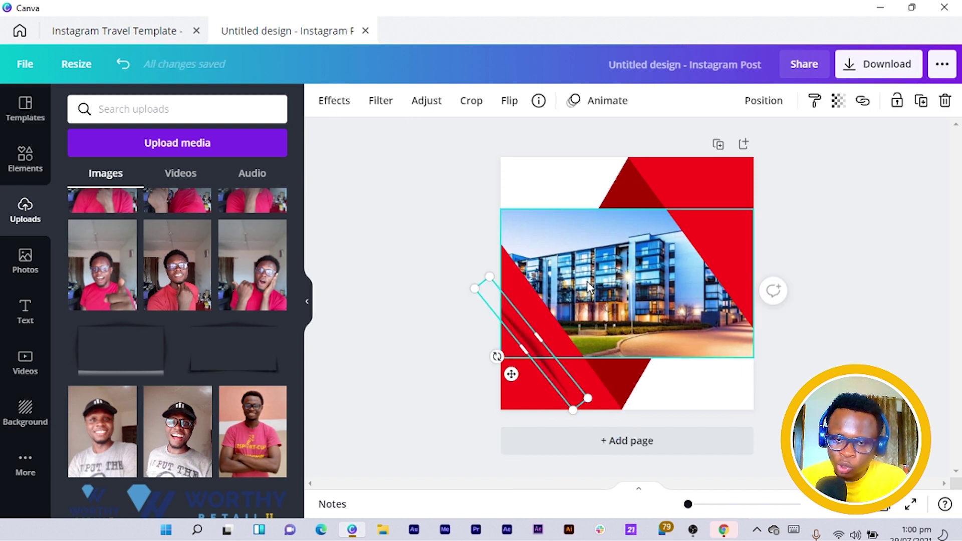
click(547, 226)
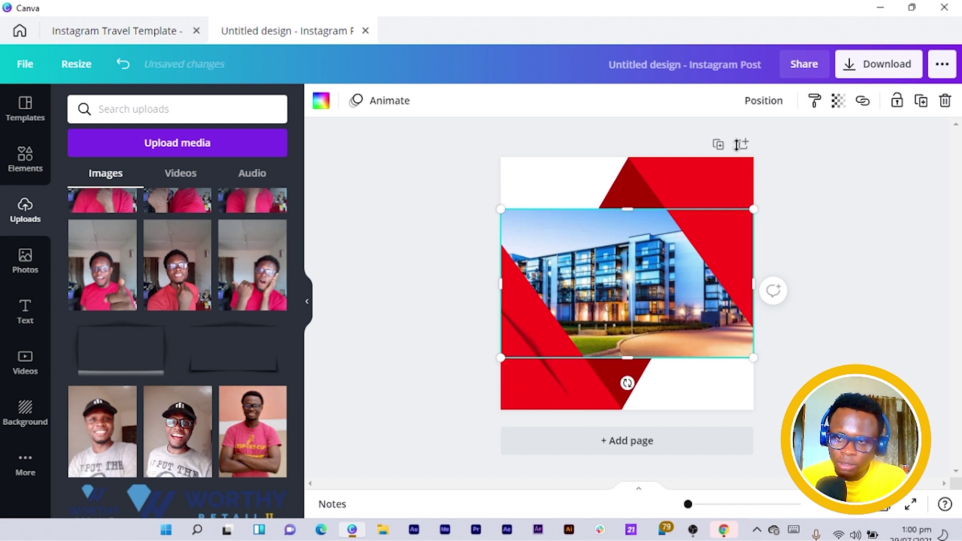
click(891, 109)
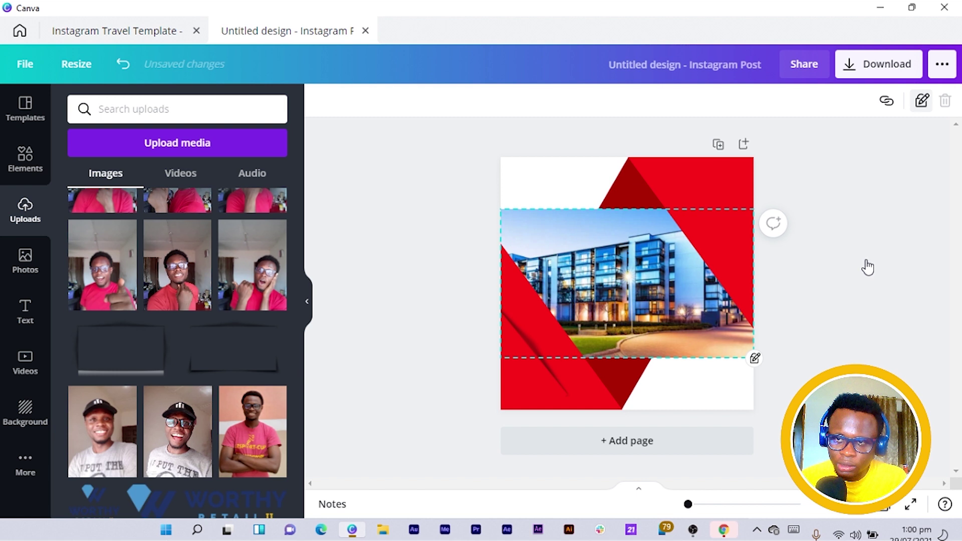
key(Escape)
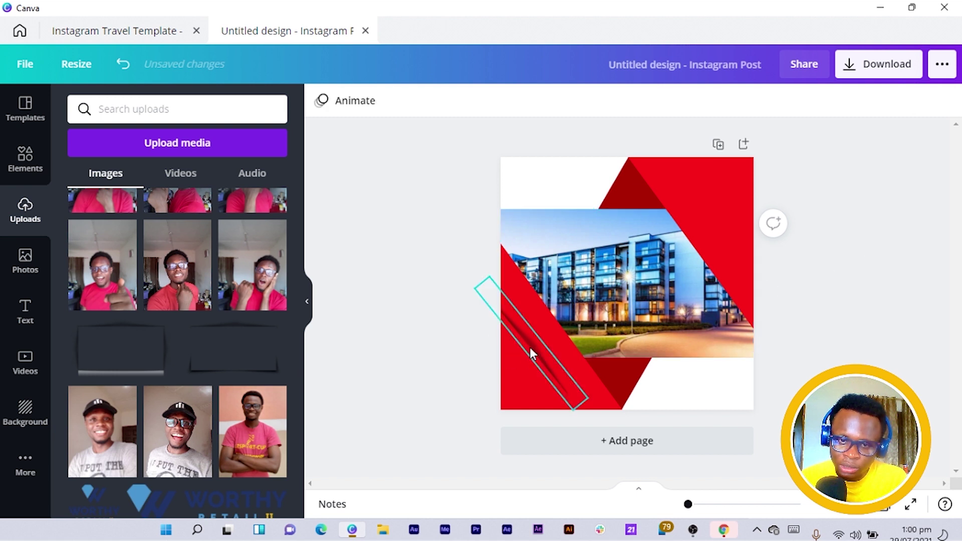
Lengthen the strip and nudge and rotate it along the photo's slanted left edge
drag(528, 348, 511, 318)
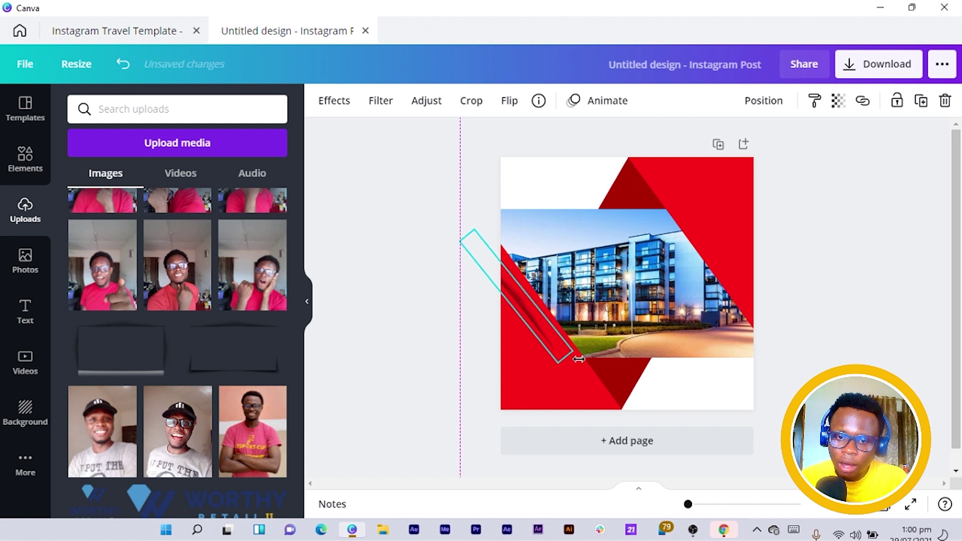
drag(598, 370, 681, 424)
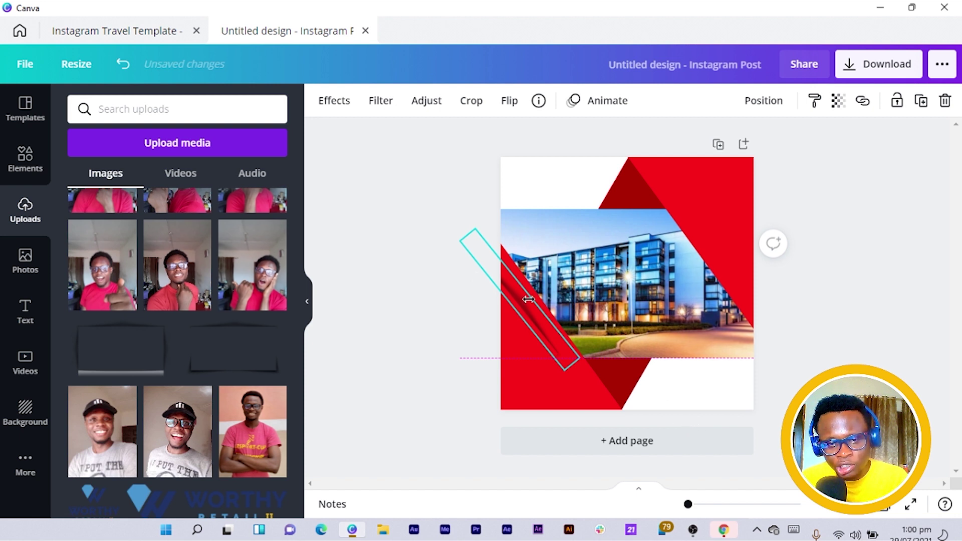
drag(530, 316, 532, 320)
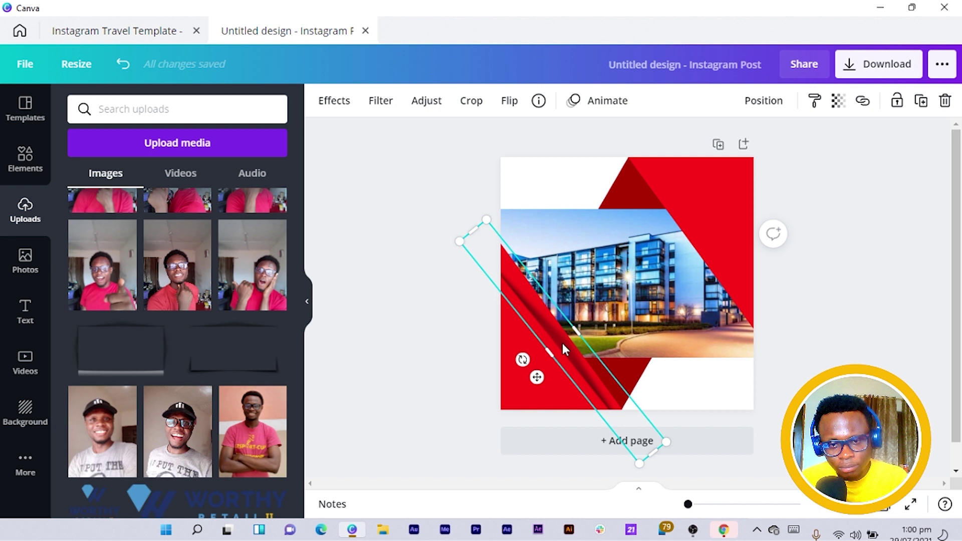
key(shift+Up)
key(shift+Up)
key(shift+Up)
key(shift+Up)
key(shift+Up)
key(shift+Up)
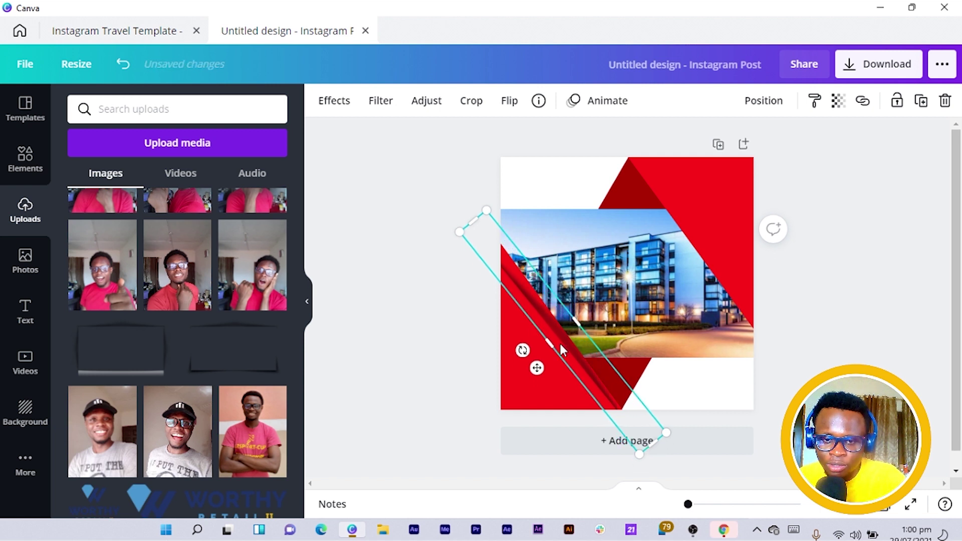
key(shift+Up)
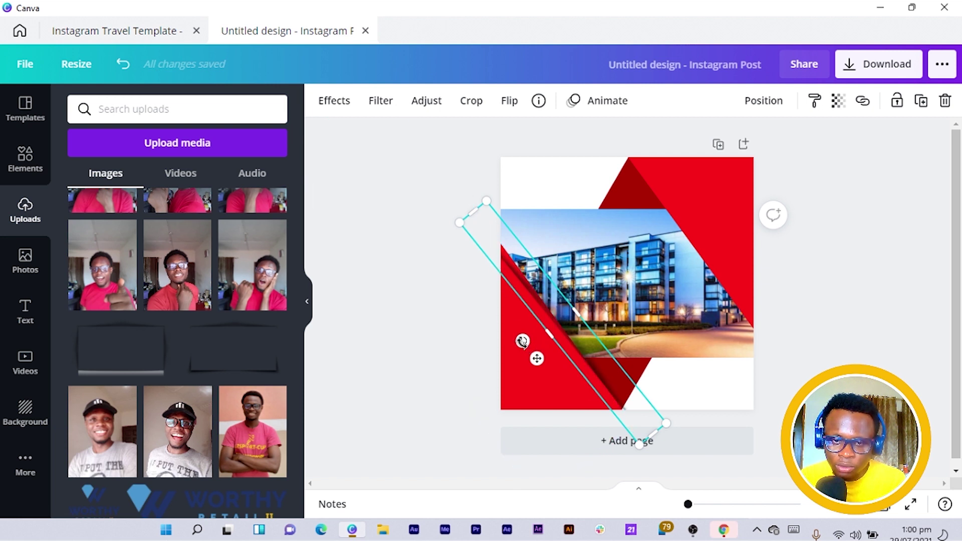
drag(521, 340, 525, 338)
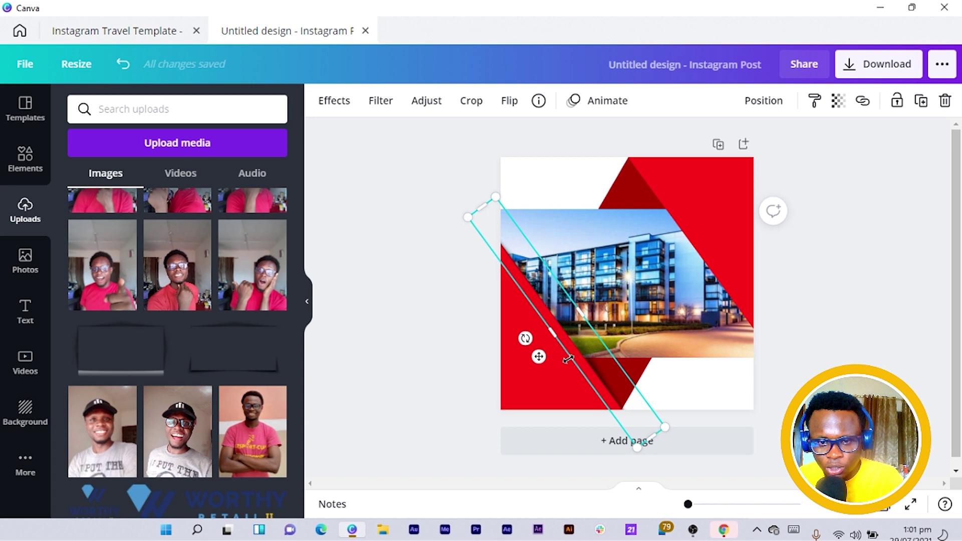
Select the textured diagonal strip, check its layering options, and nudge it slightly left
scroll(568, 359, up, 5)
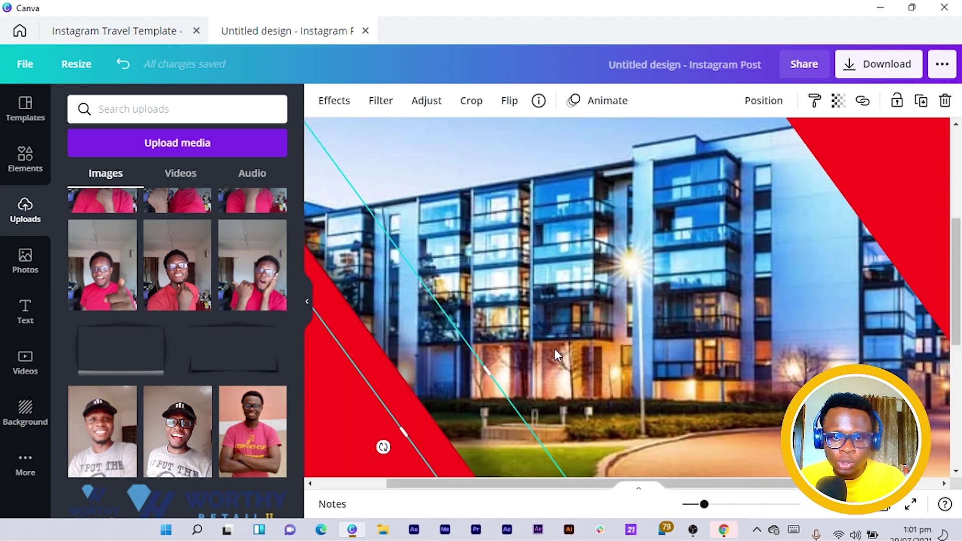
scroll(407, 331, down, 3)
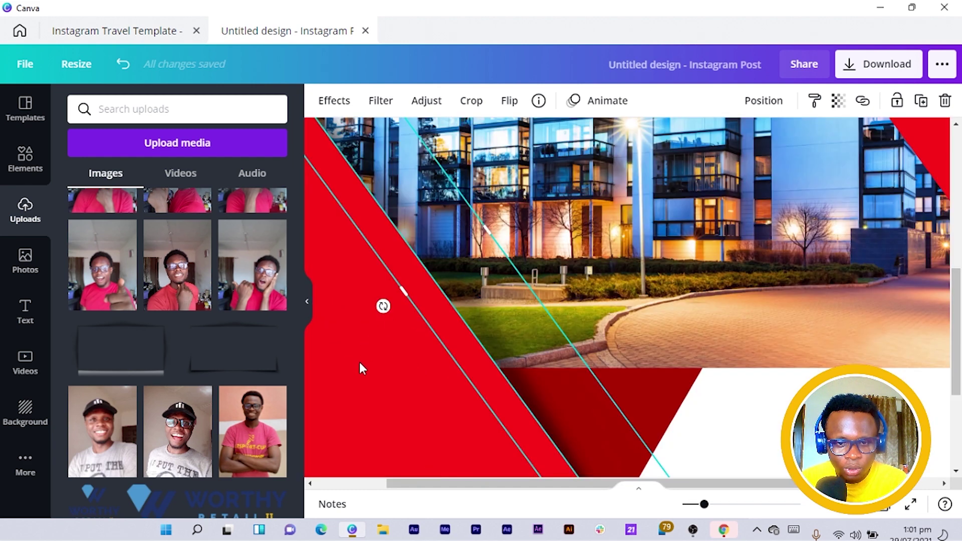
click(387, 406)
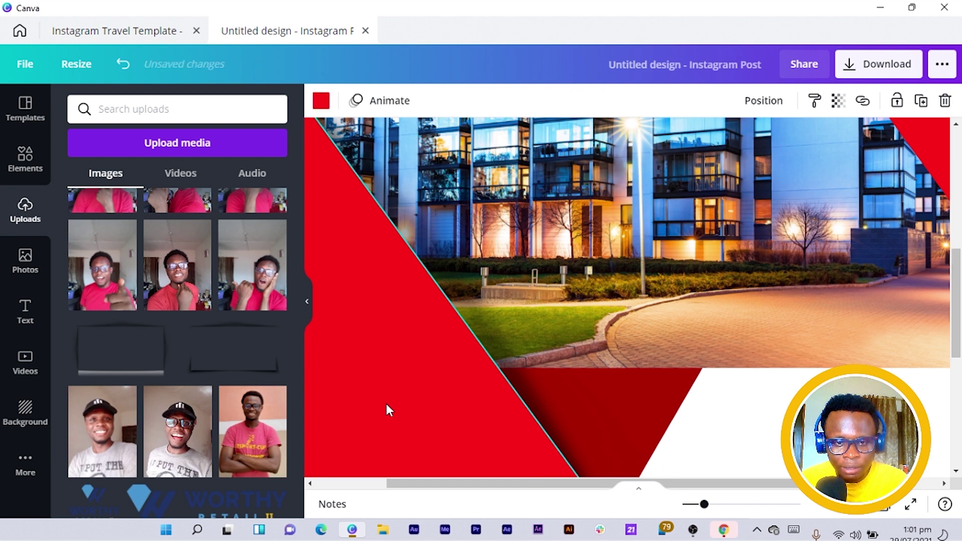
click(485, 316)
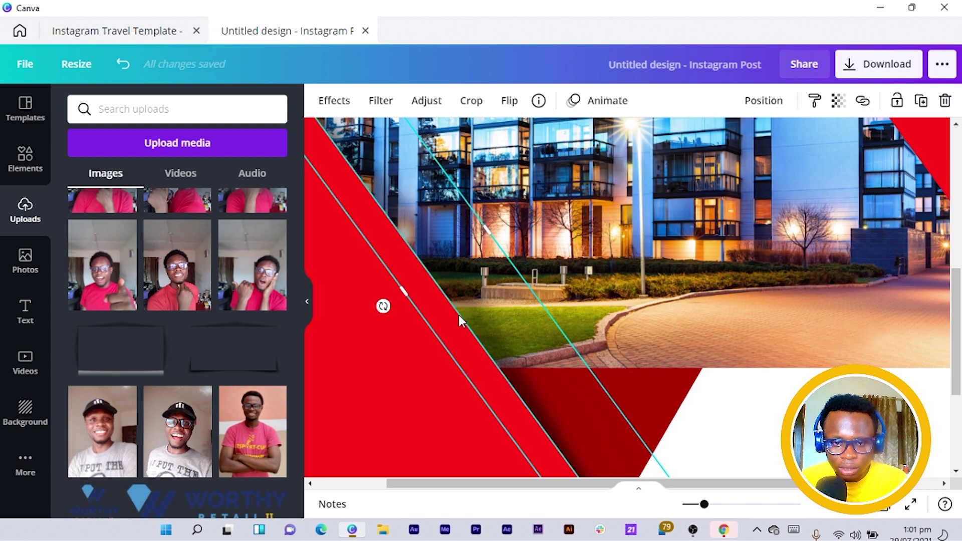
click(764, 107)
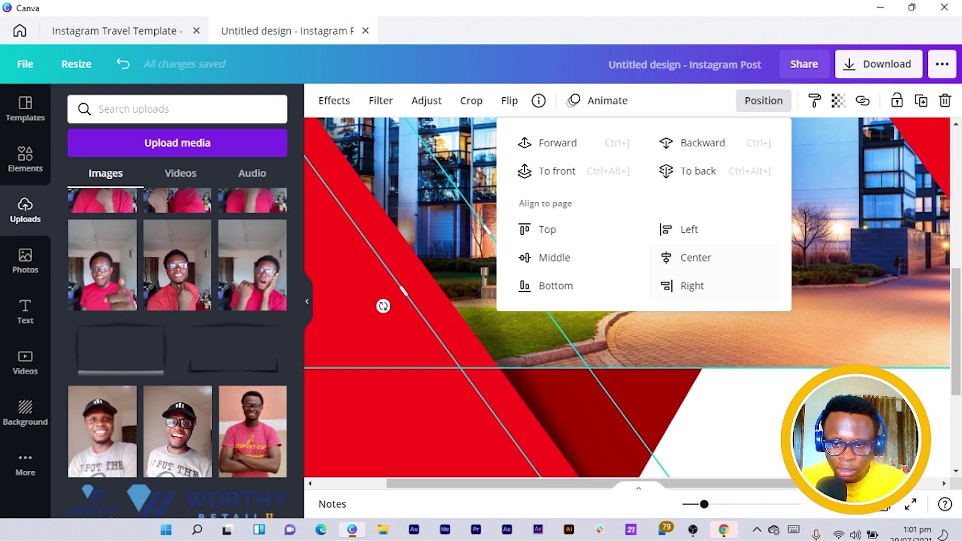
click(638, 404)
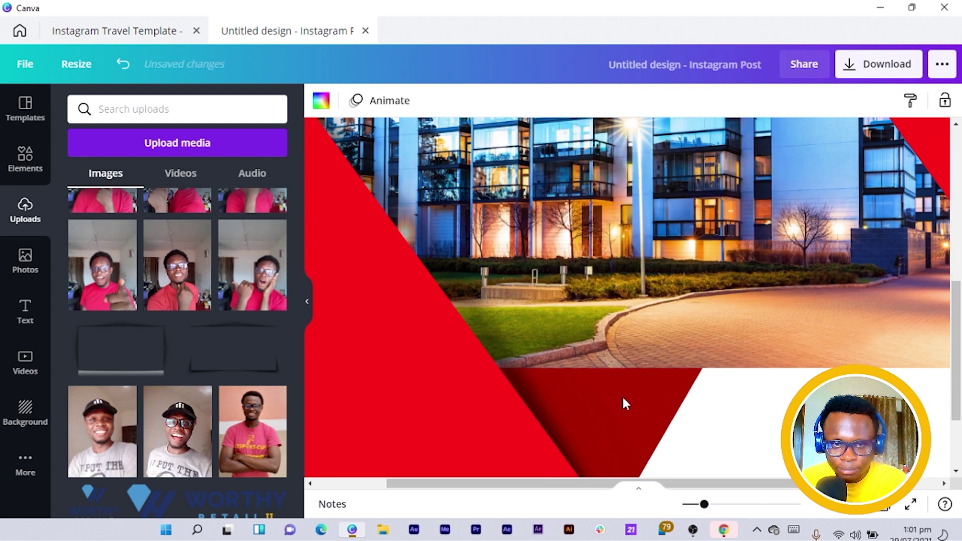
click(540, 378)
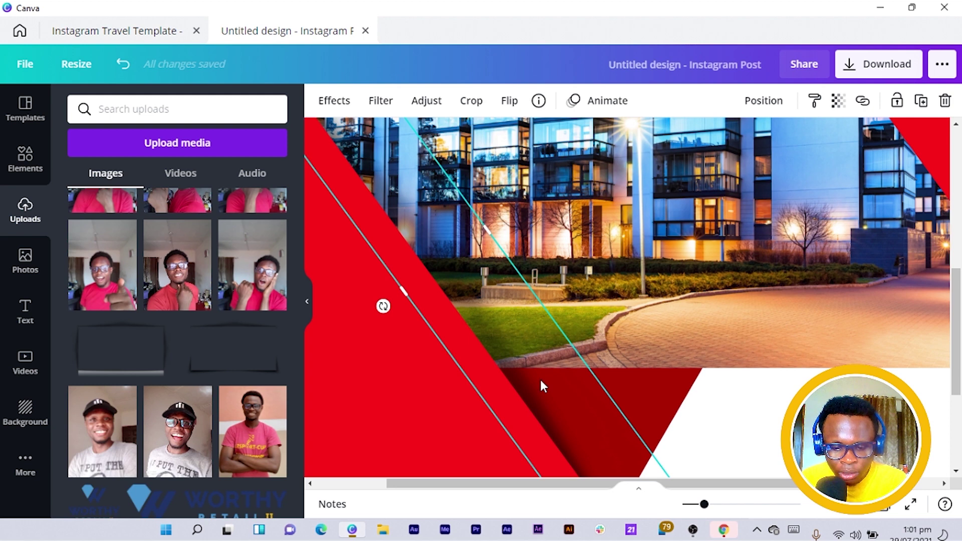
drag(540, 381, 543, 378)
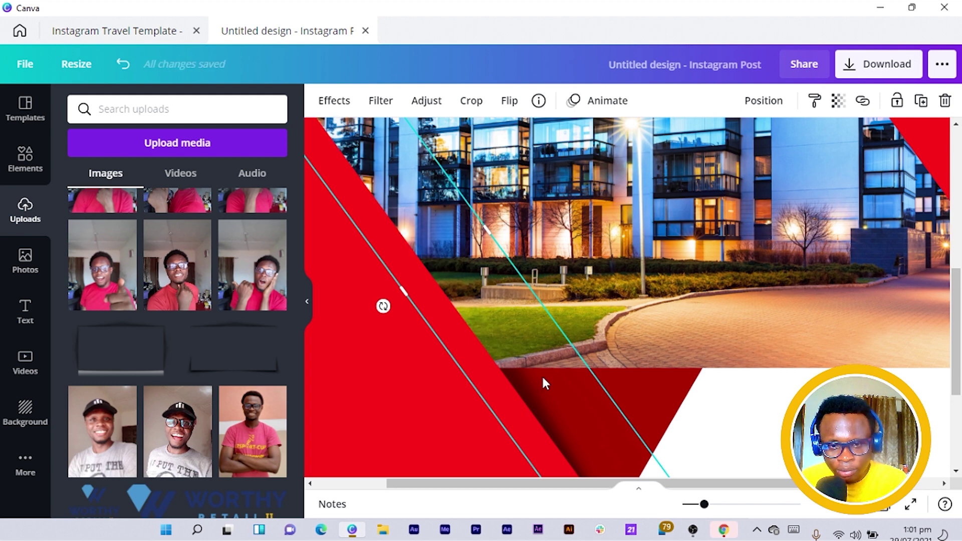
click(546, 383)
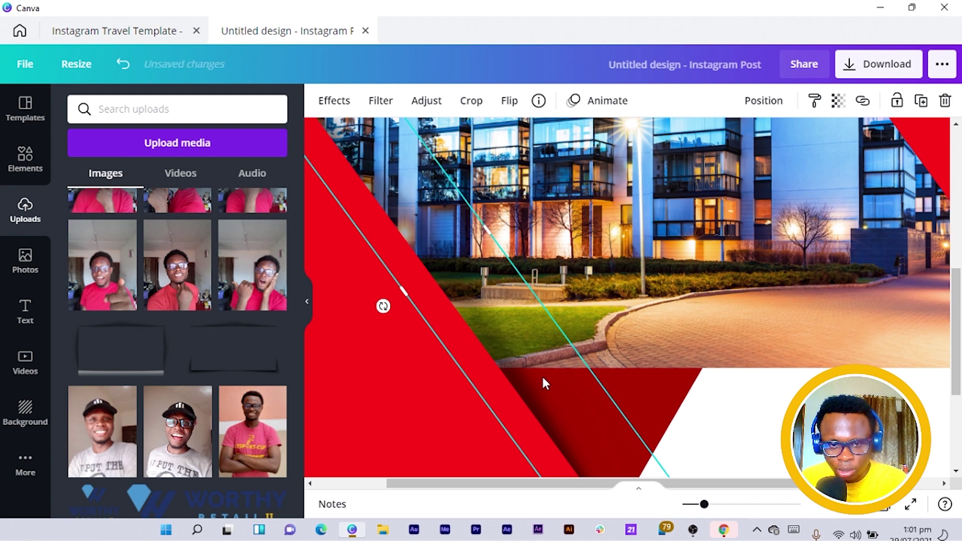
key(Left)
key(Left)
key(Left)
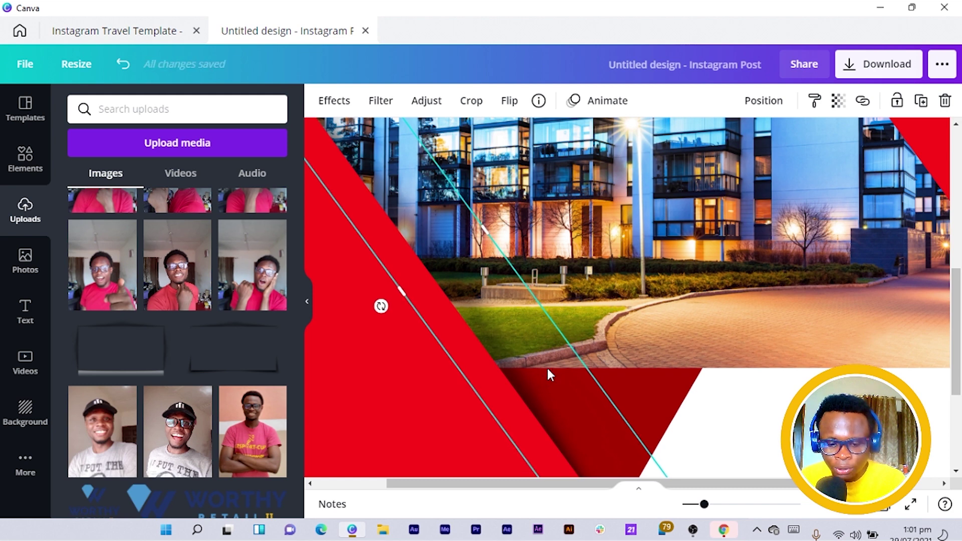
Zoom out to fit the post and shift the diagonal strip slightly down-right
key(ctrl+minus)
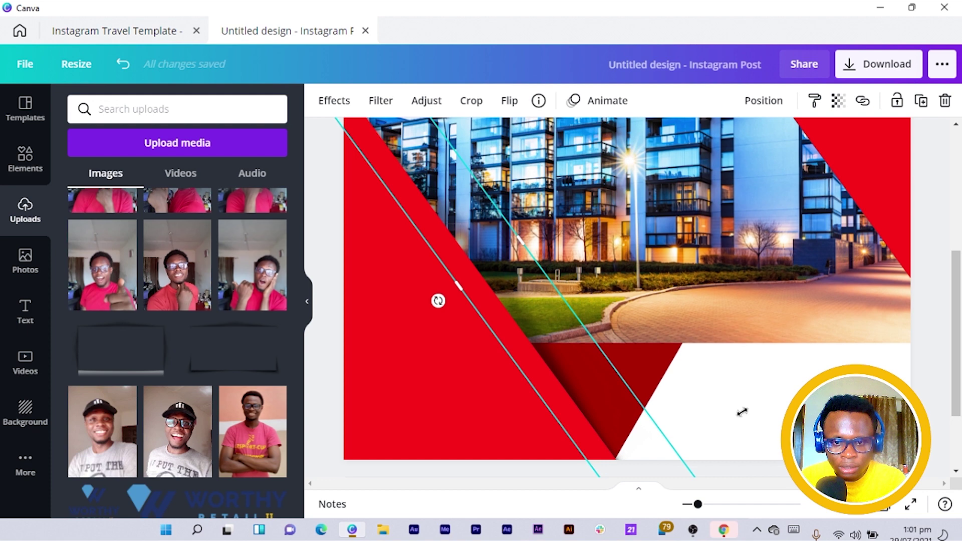
scroll(747, 410, down, 2)
key(ctrl+minus)
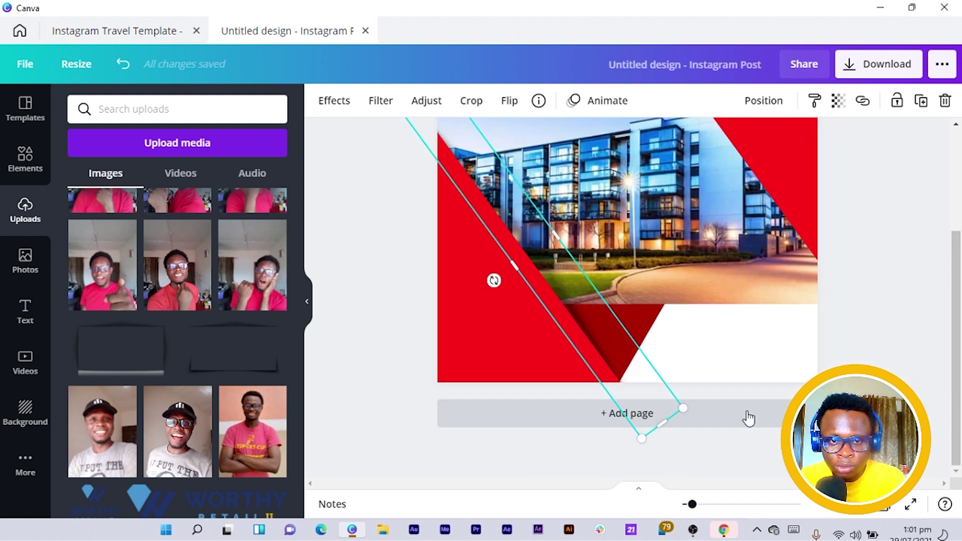
scroll(744, 409, up, 2)
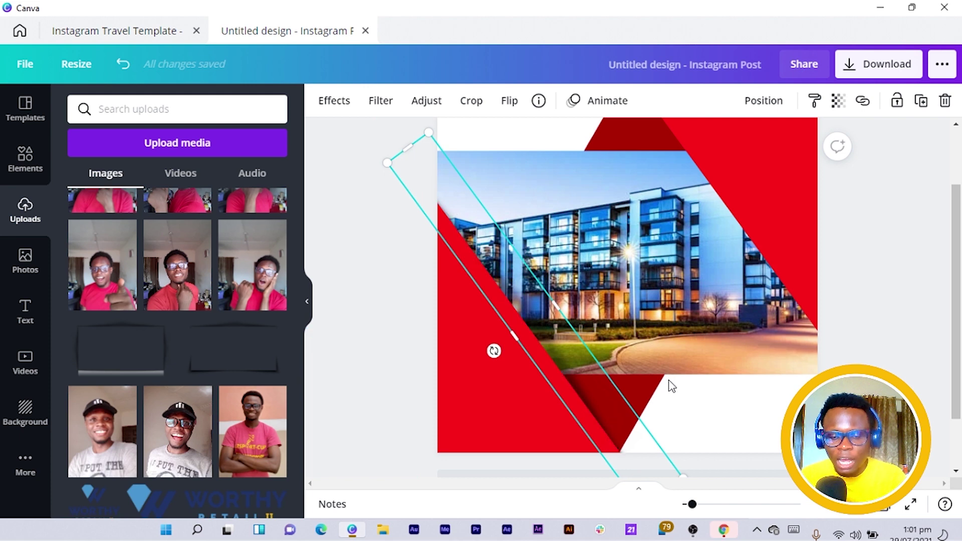
drag(563, 333, 570, 339)
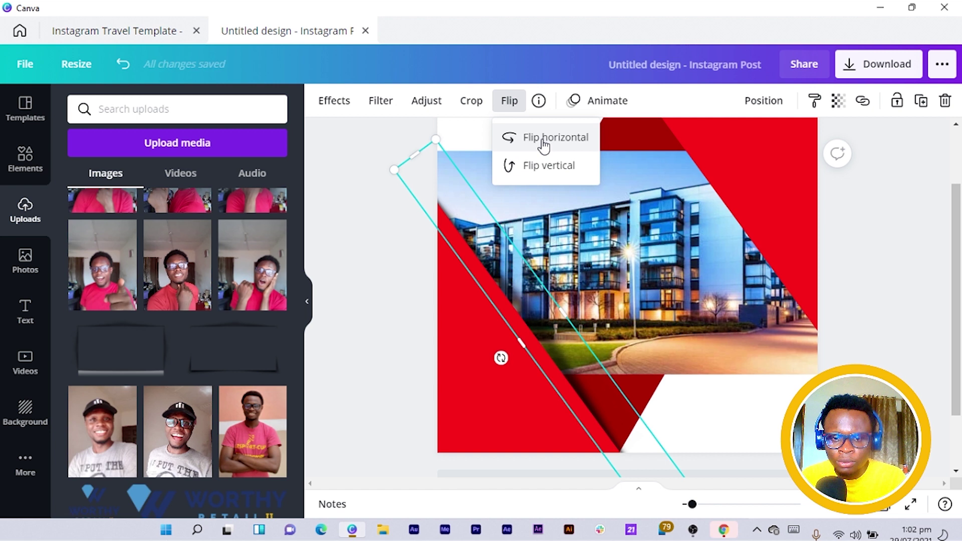
Flip the diagonal strip vertically and move it right and up along the slanted edge
click(551, 167)
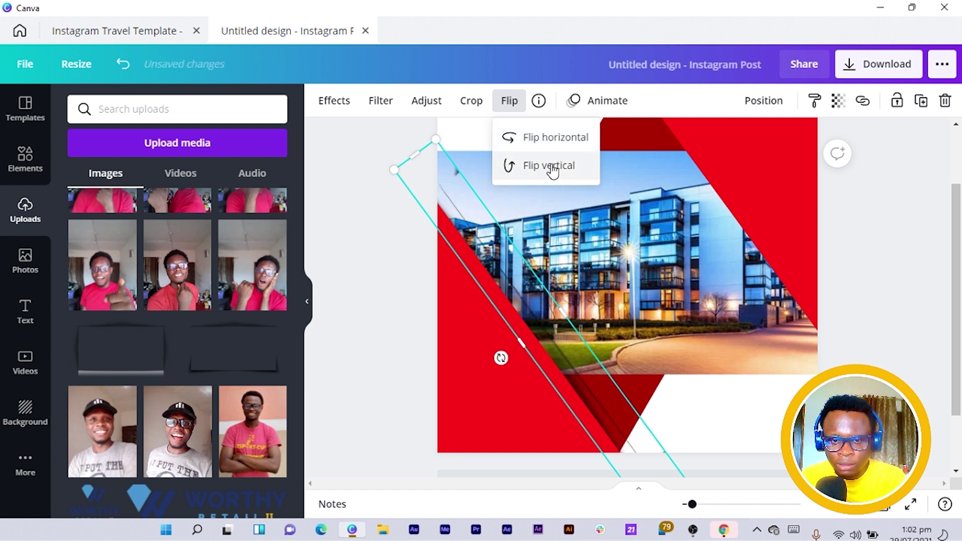
click(619, 426)
key(shift+Right)
key(shift+Right)
key(shift+Right)
key(shift+Right)
key(shift+Right)
key(shift+Right)
key(shift+Right)
key(shift+Right)
key(shift+Right)
key(shift+Right)
key(shift+Right)
key(shift+Right)
key(shift+Right)
key(shift+Right)
key(shift+Right)
key(shift+Right)
key(shift+Right)
key(shift+Right)
key(shift+Right)
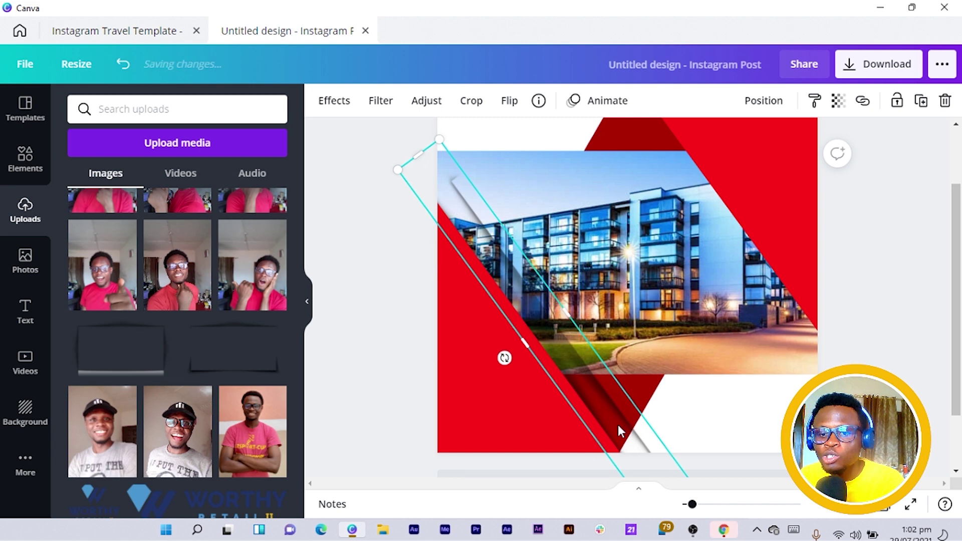
key(shift+Right)
key(shift+Right)
key(shift+Right)
key(shift+Right)
key(shift+Right)
key(shift+Right)
key(shift+Right)
key(shift+Right)
key(shift+Right)
key(shift+Right)
key(shift+Right)
key(shift+Right)
key(shift+Right)
key(shift+Right)
key(shift+Right)
key(shift+Right)
key(shift+Right)
key(shift+Right)
key(shift+Right)
key(shift+Right)
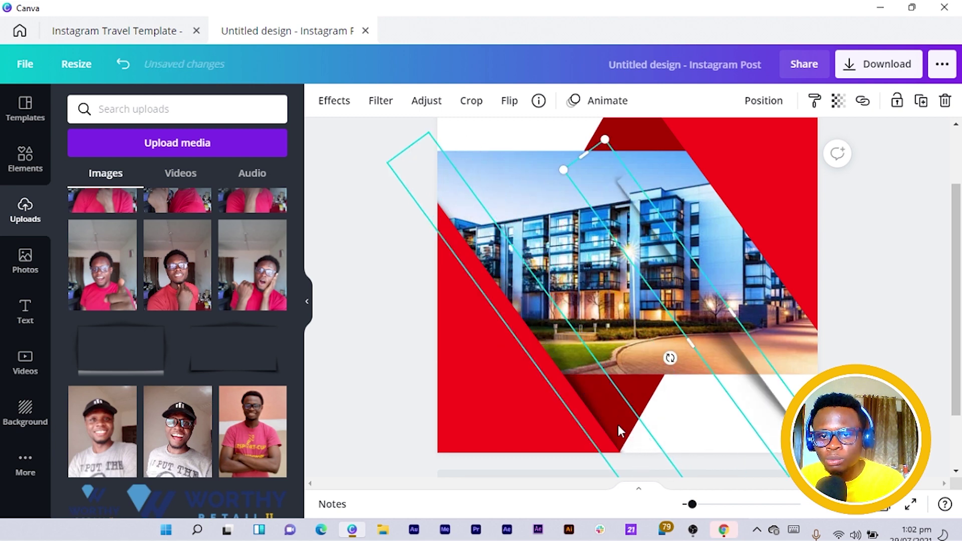
key(shift+Up)
key(shift+Up)
key(shift+Up)
key(shift+Up)
key(shift+Up)
key(shift+Up)
key(shift+Up)
key(shift+Up)
key(shift+Up)
key(shift+Up)
key(shift+Up)
key(shift+Up)
key(shift+Up)
scroll(606, 393, up, 2)
scroll(606, 395, up, 1)
key(shift+Up)
key(shift+Up)
key(shift+Up)
key(shift+Up)
key(shift+Up)
key(shift+Up)
key(shift+Up)
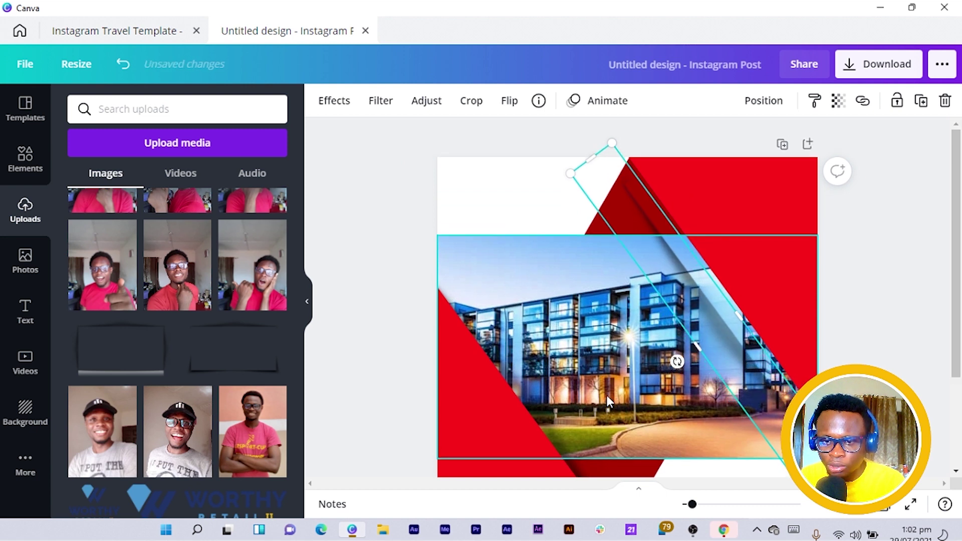
key(shift+Up)
key(shift+Up)
key(shift+Up)
key(shift+Up)
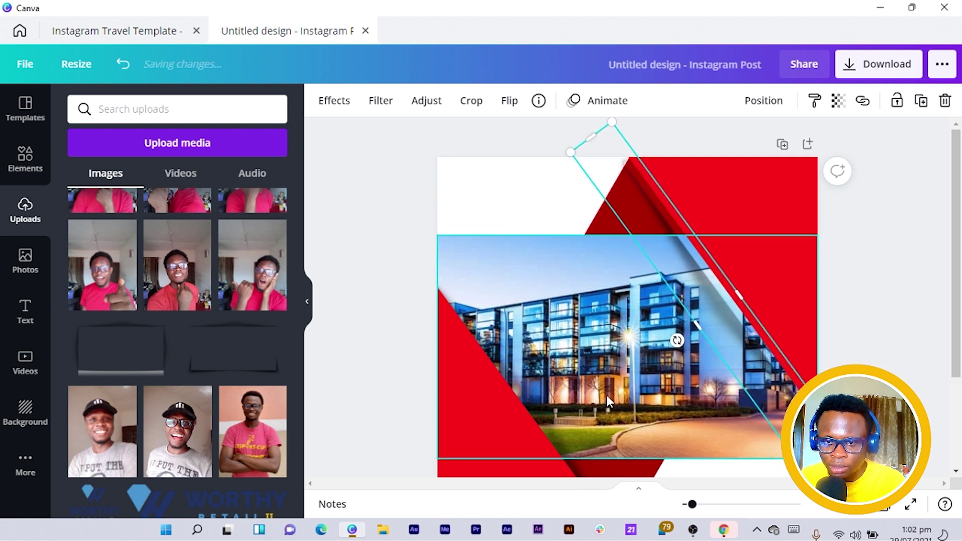
key(shift+Right)
key(shift+Right)
Fine-tune the strip a few pixels right, then delete it from the design
key(shift+Down)
key(Right)
key(Right)
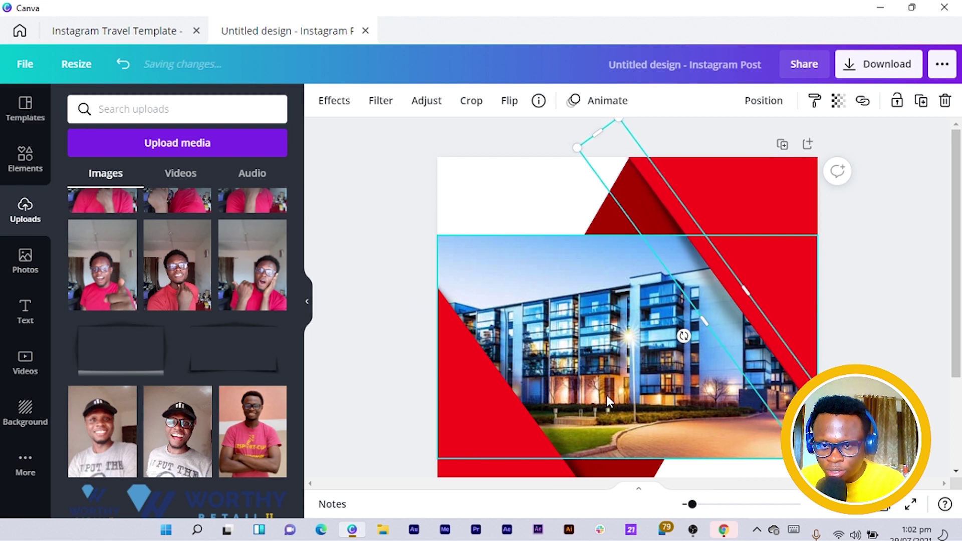
key(Right)
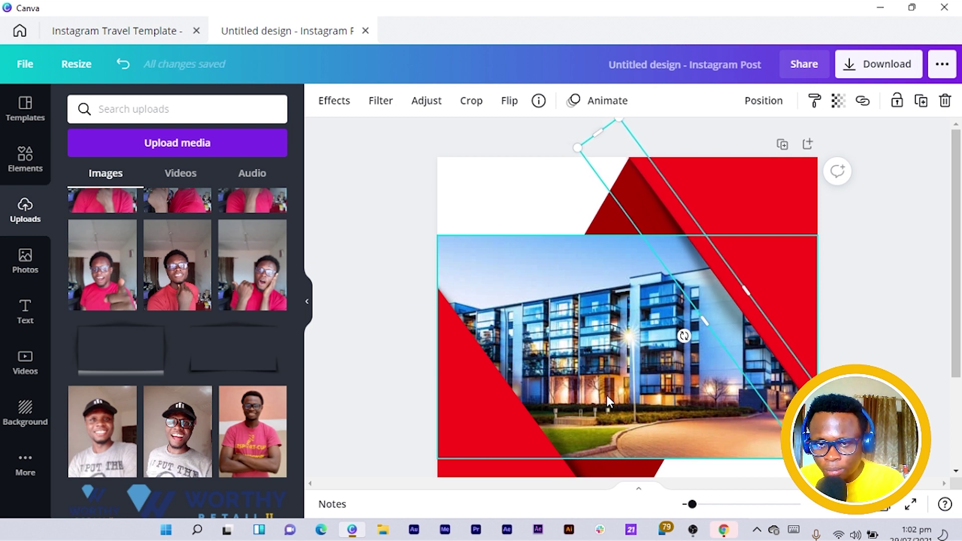
key(Right)
key(Right)
key(Right)
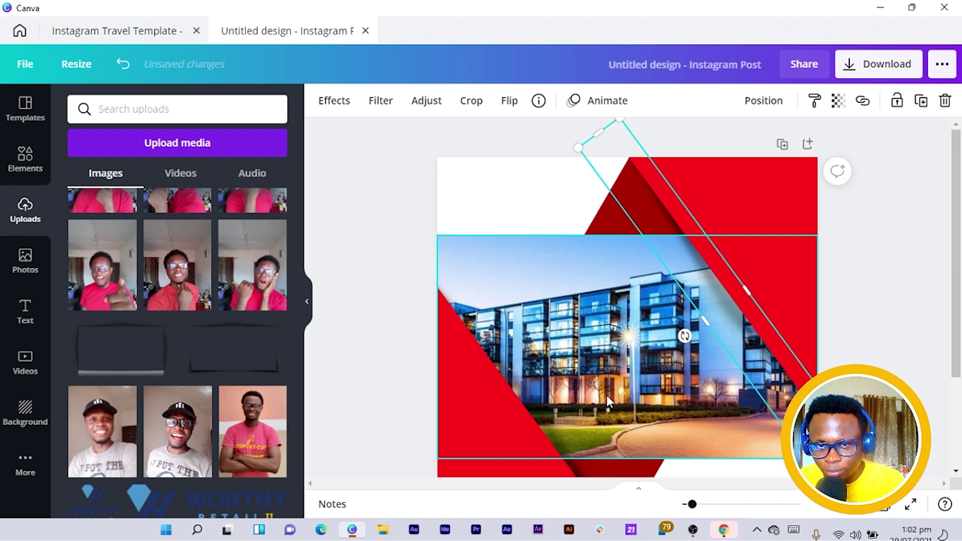
key(Delete)
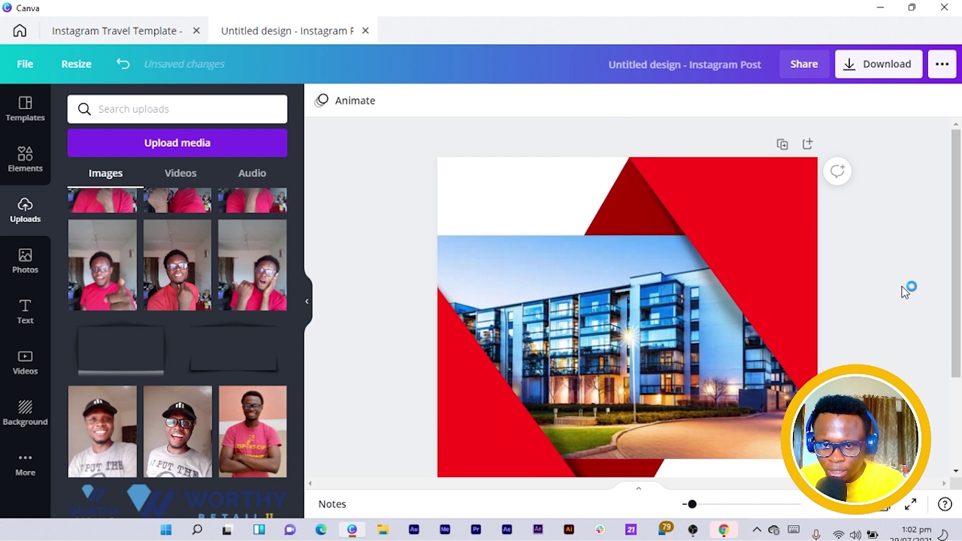
Review the post and bring up the Elements library of lines, shapes, graphics and photos
scroll(904, 291, down, 2)
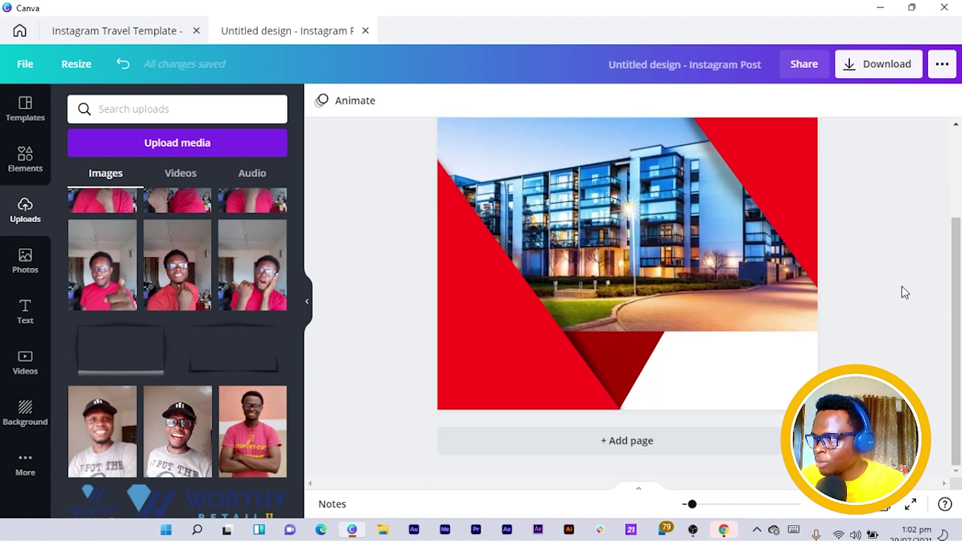
scroll(905, 292, up, 2)
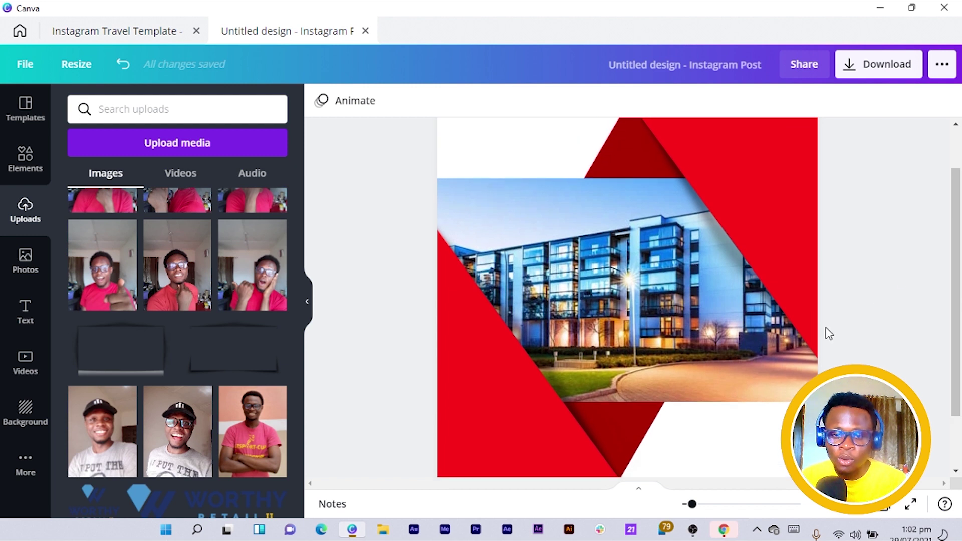
scroll(536, 173, up, 1)
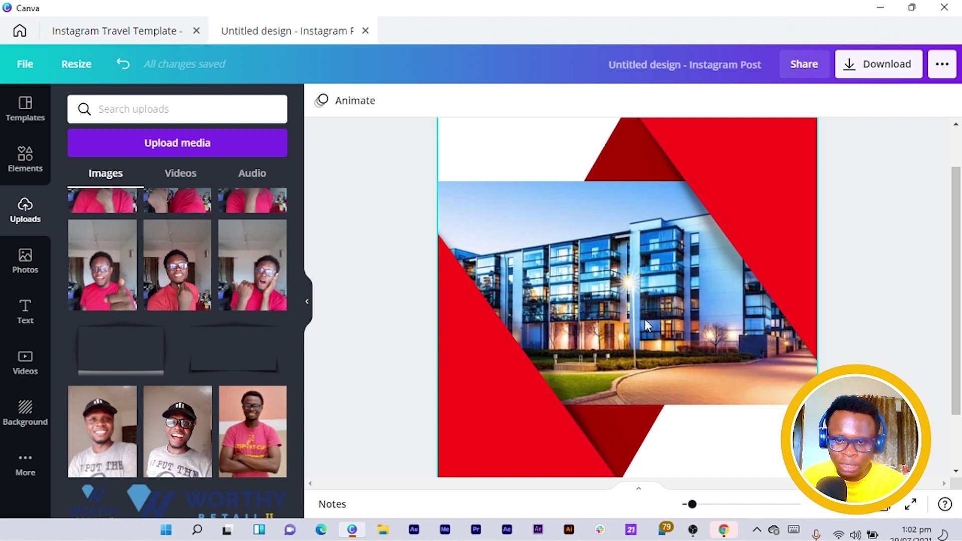
scroll(497, 301, up, 1)
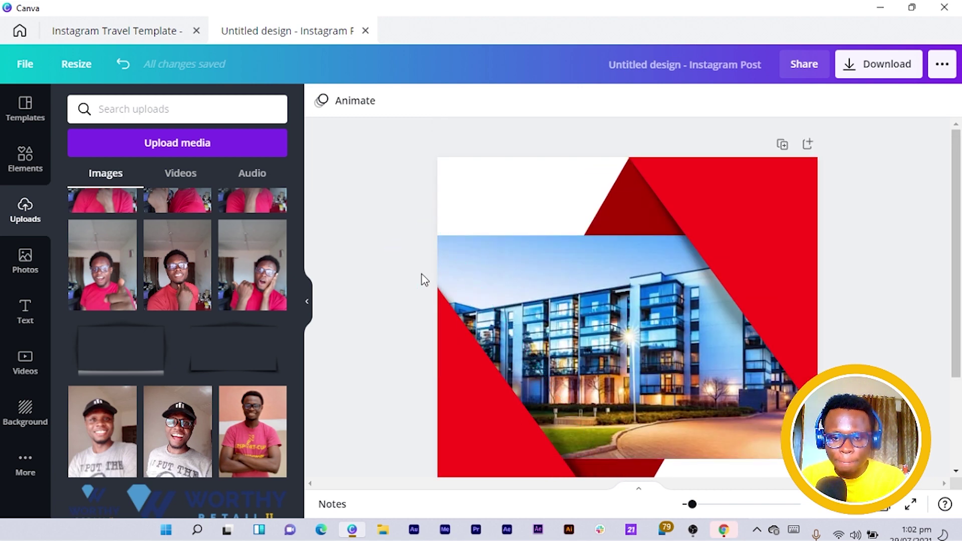
scroll(423, 280, down, 1)
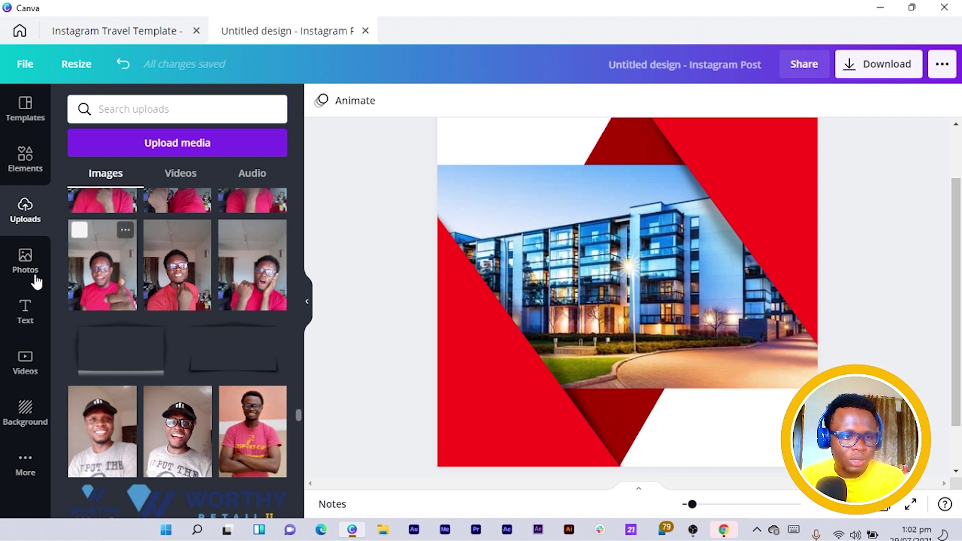
click(34, 161)
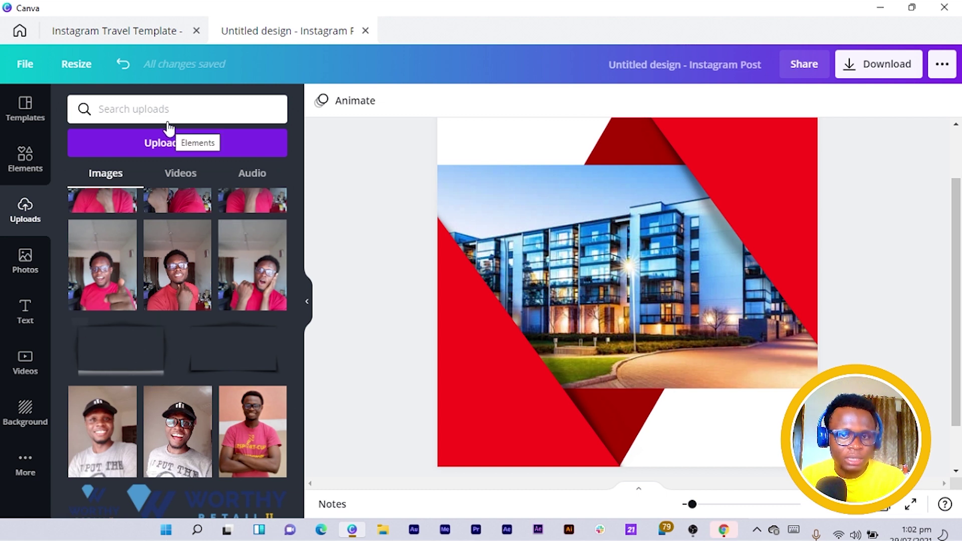
scroll(776, 241, up, 2)
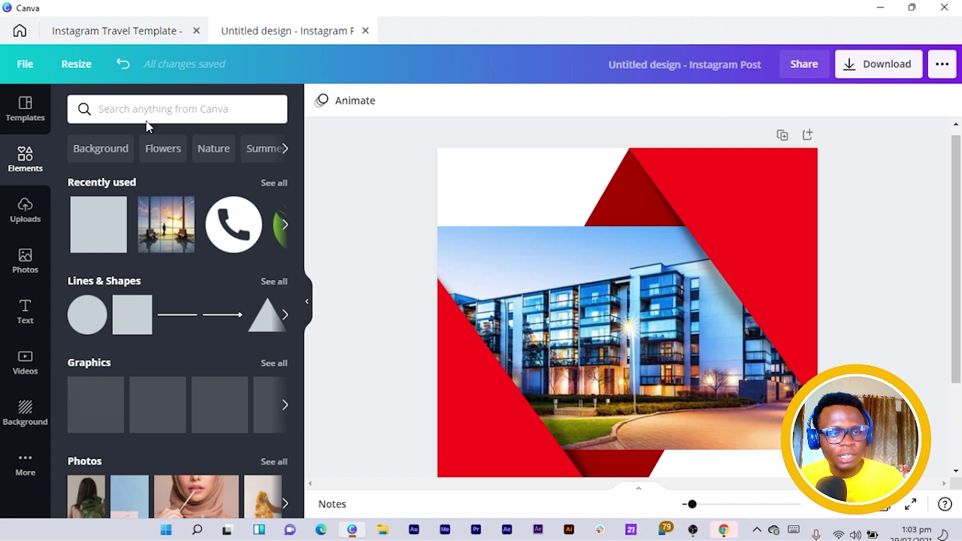
Search Elements for 'logo', filter to Graphics, and browse the house and building marks
click(149, 111)
text(logo)
key(Return)
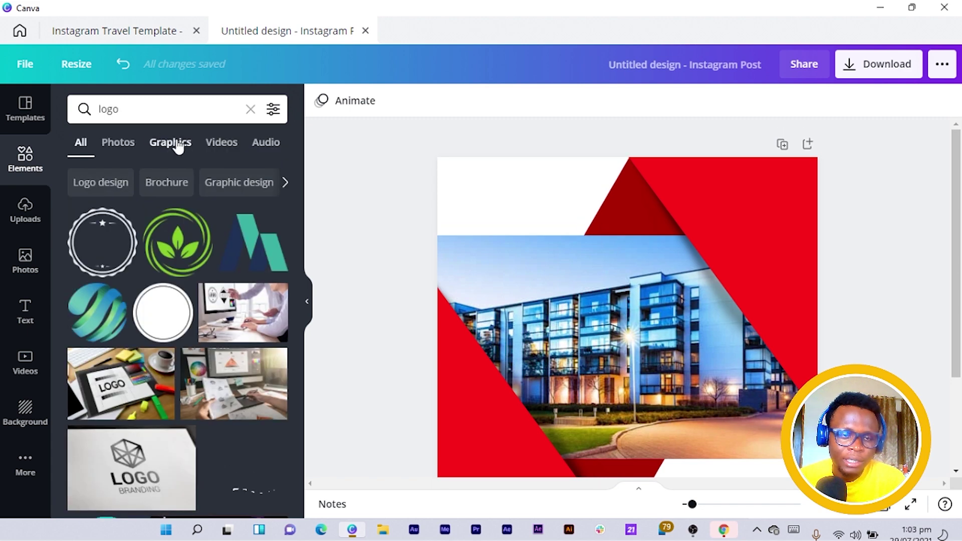
click(178, 148)
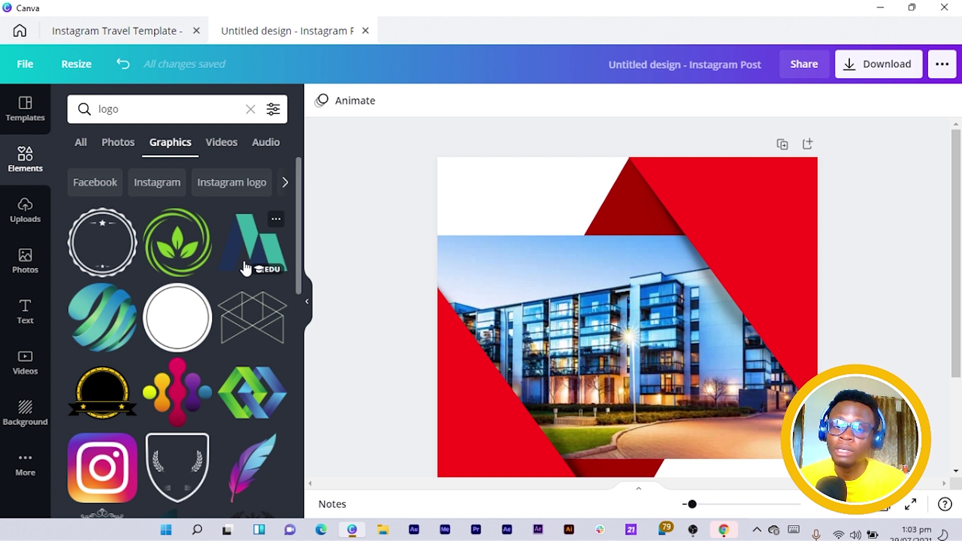
scroll(246, 268, down, 7)
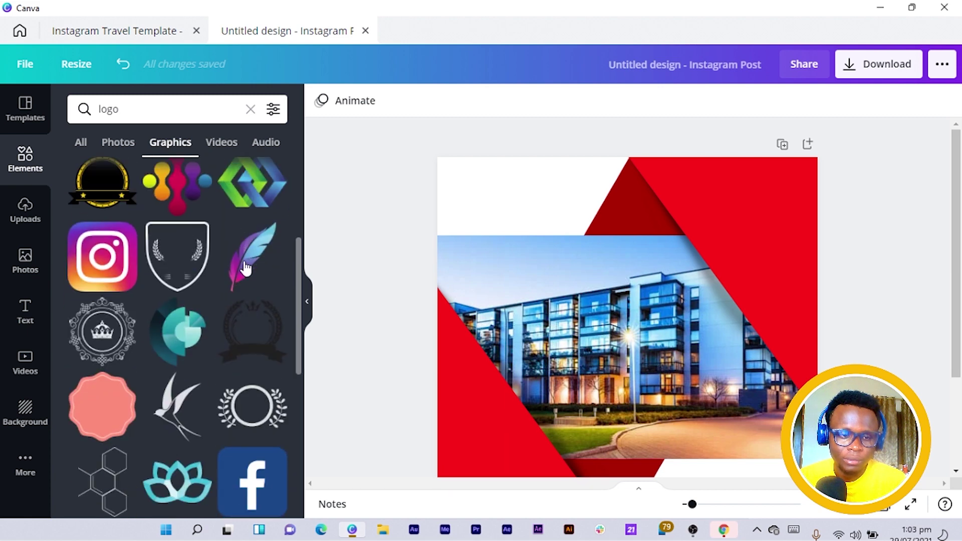
scroll(245, 268, down, 3)
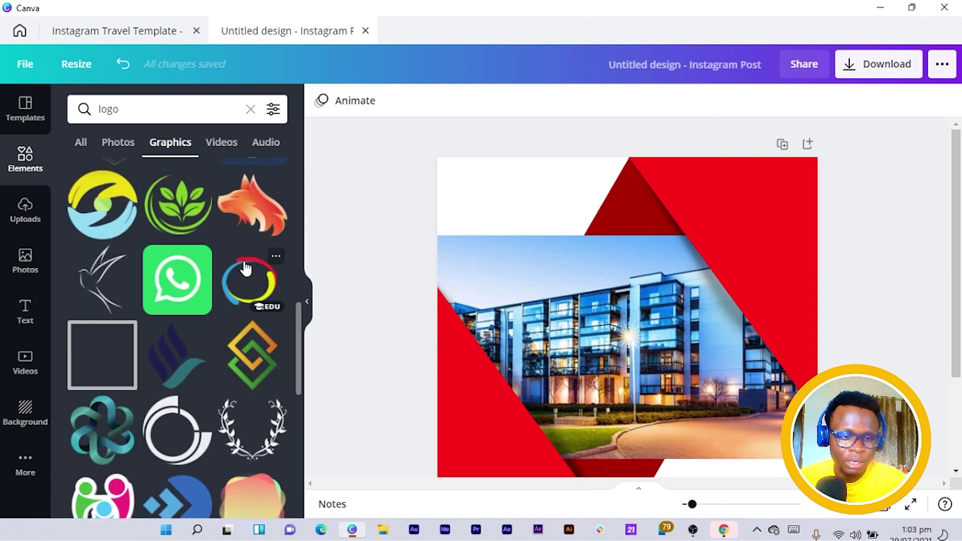
scroll(245, 269, down, 3)
scroll(246, 269, down, 3)
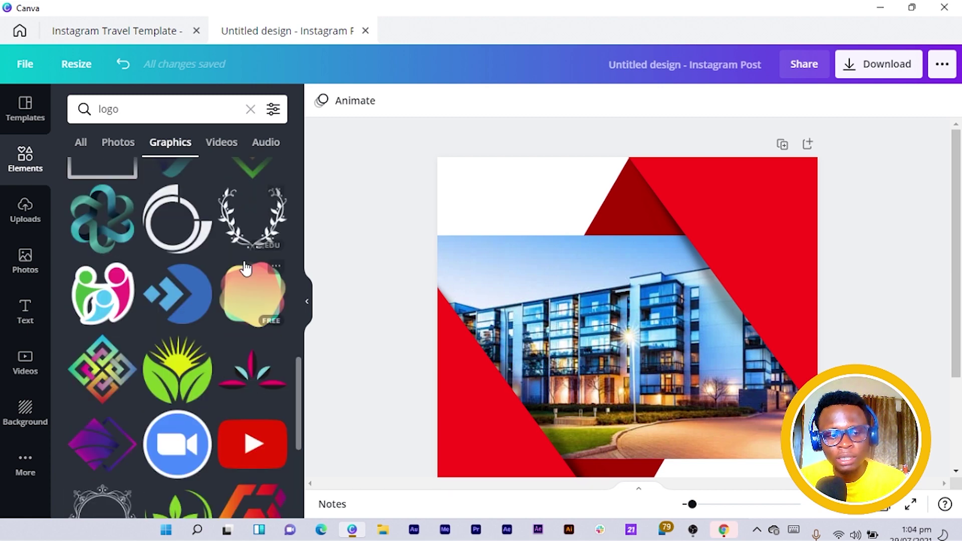
scroll(245, 269, down, 3)
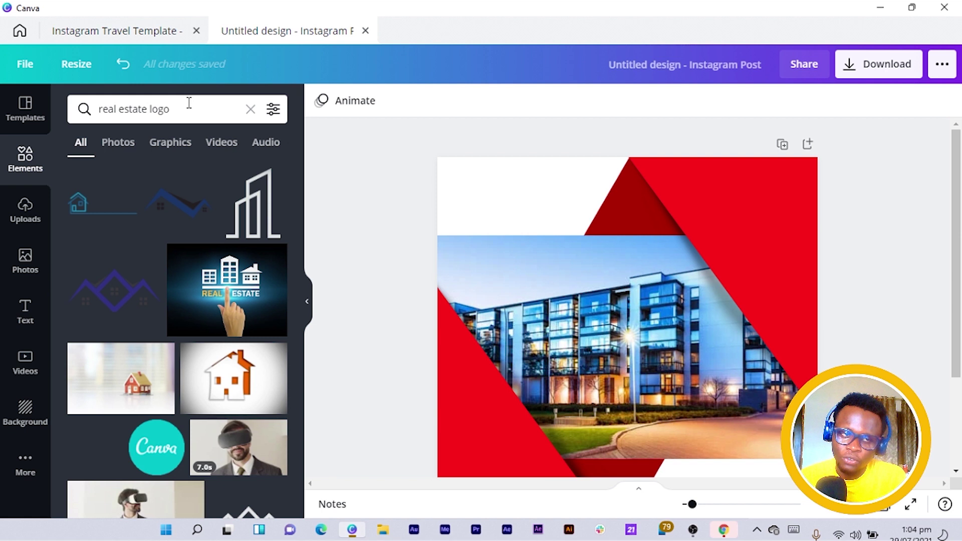
Add the zigzag house logo, place it in the top-left corner, and colour it red
click(115, 299)
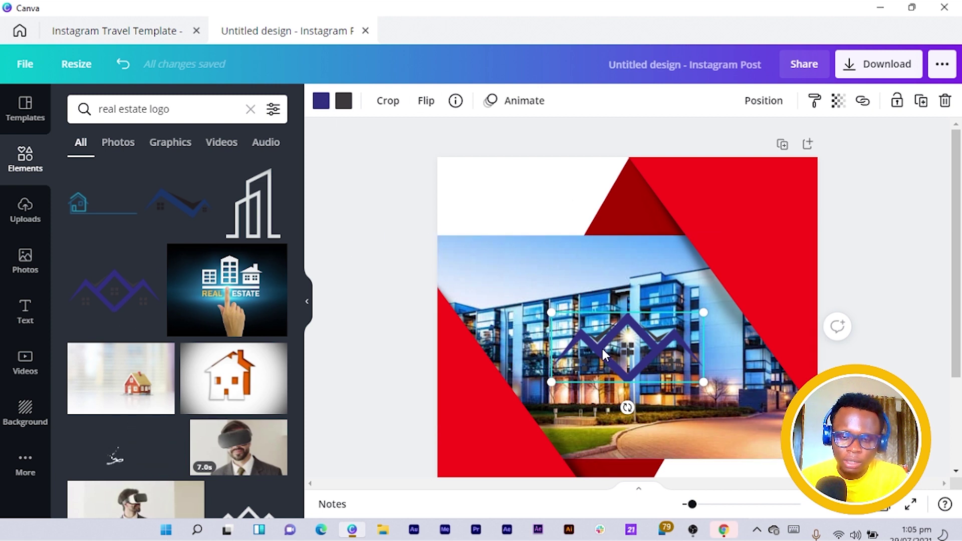
drag(596, 346, 495, 201)
drag(334, 102, 333, 104)
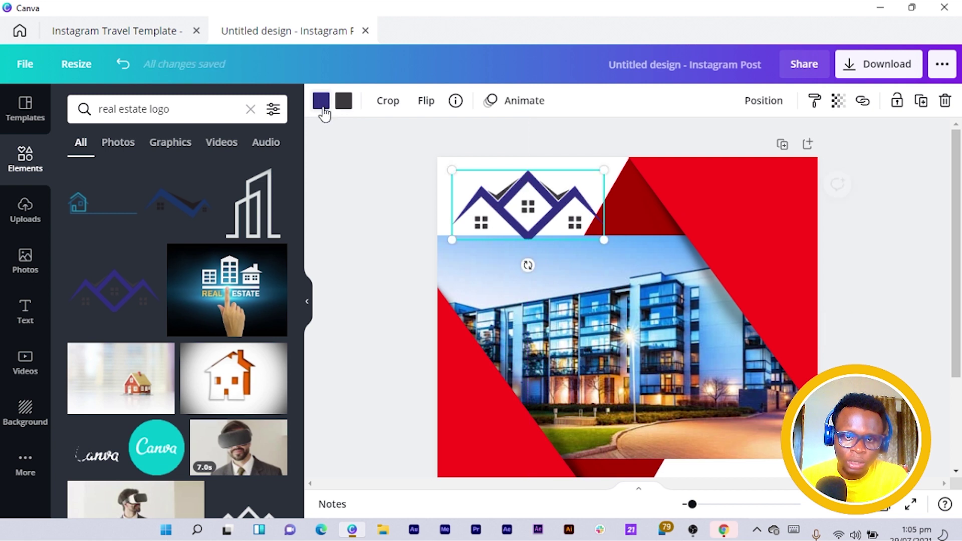
click(321, 101)
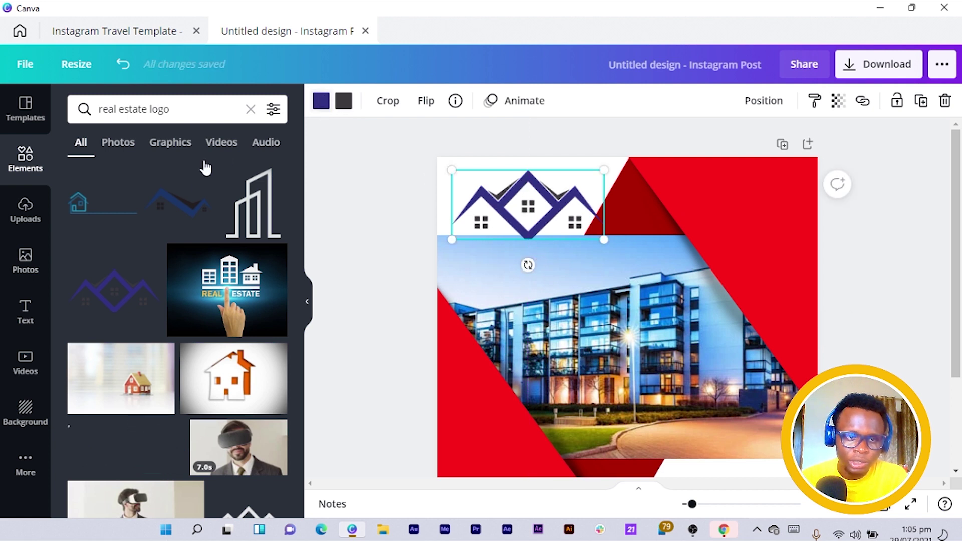
click(239, 184)
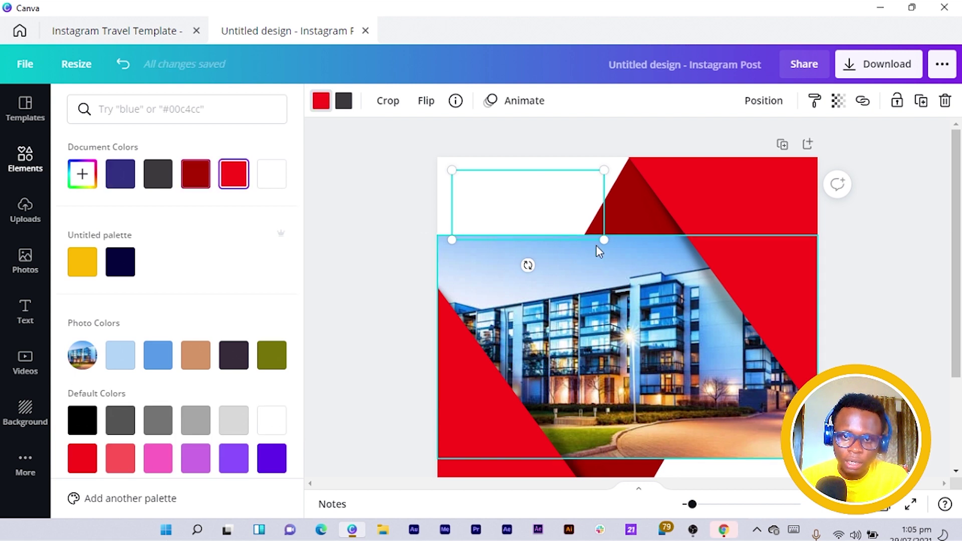
Shrink the red house logo to a small mark in the top-left white area
drag(525, 218, 523, 219)
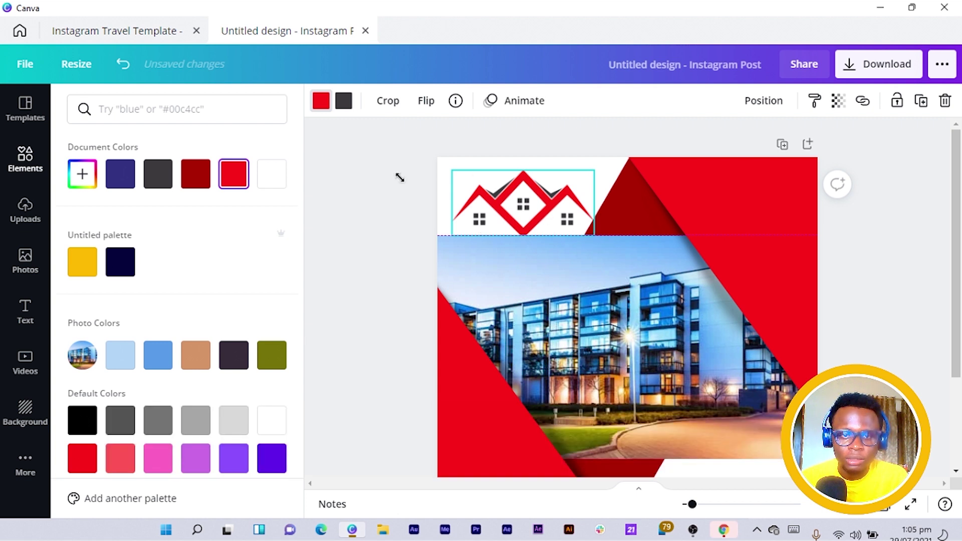
drag(397, 176, 520, 201)
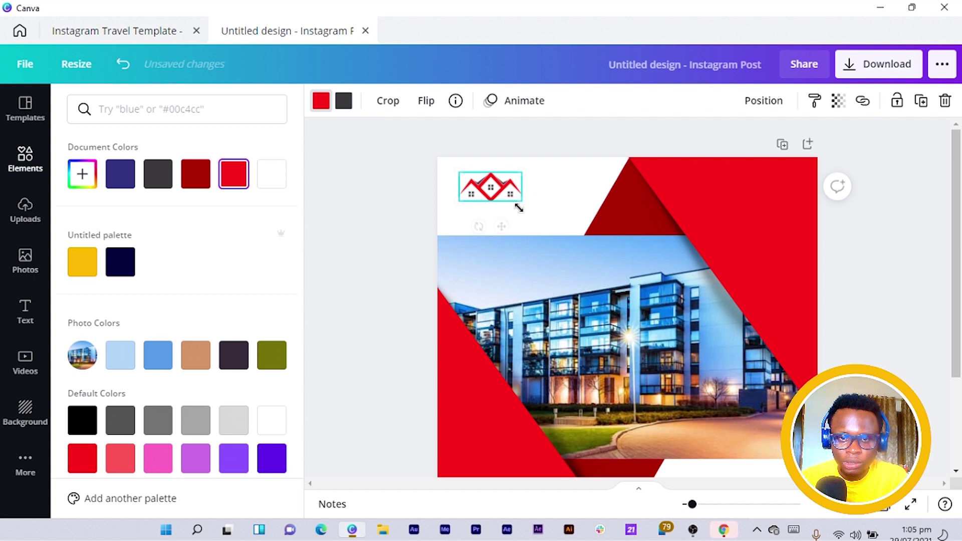
click(485, 198)
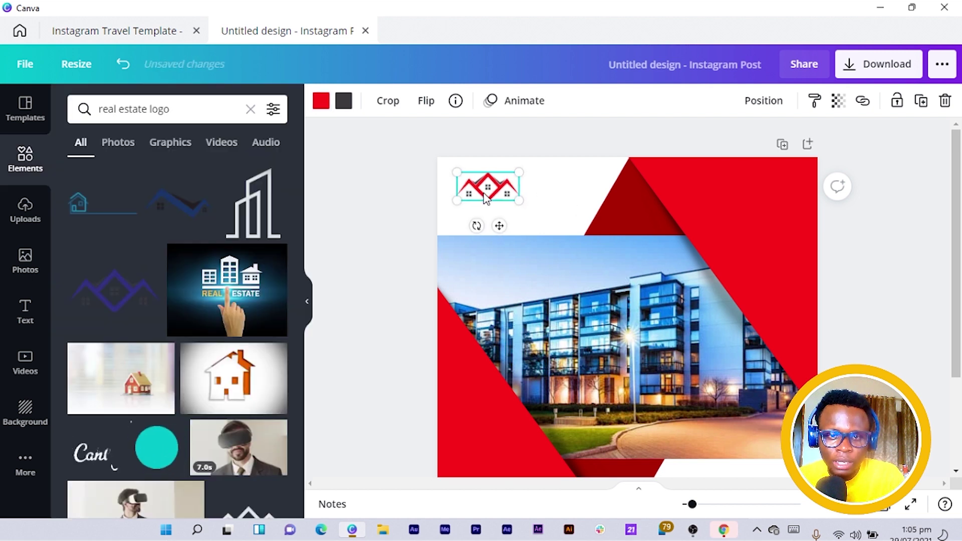
key(t)
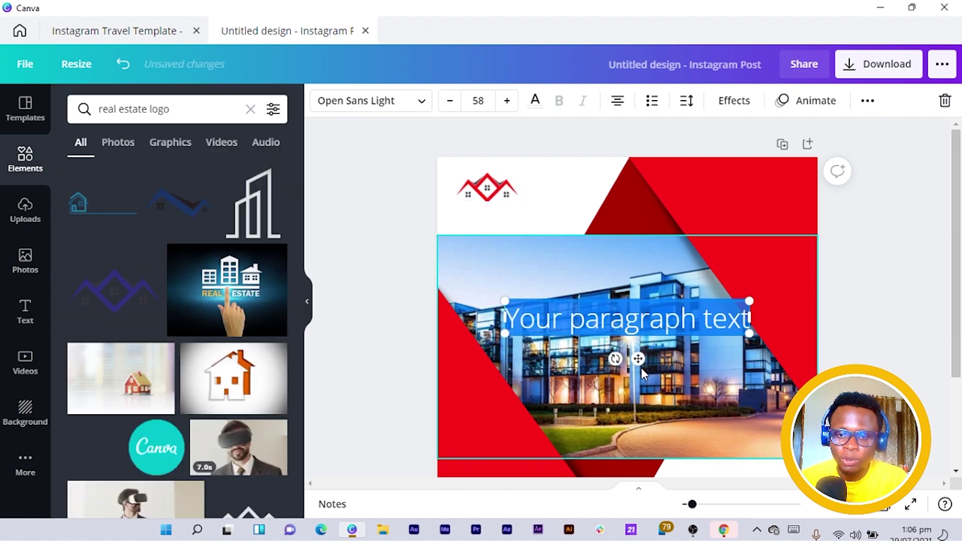
Move the new text box to the top and replace its text with 'PRO HOMES'
drag(638, 357, 530, 204)
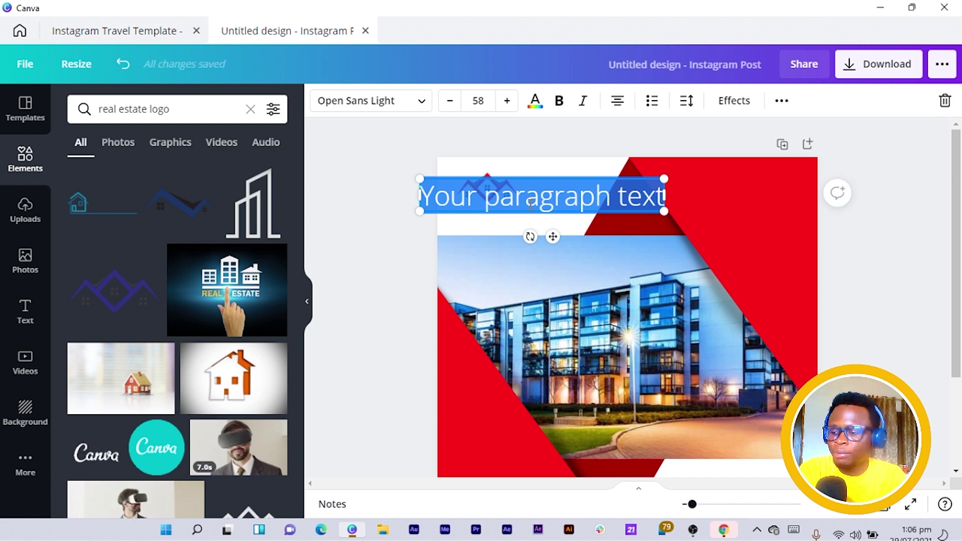
text(REAL ESTATE)
key(ctrl+a)
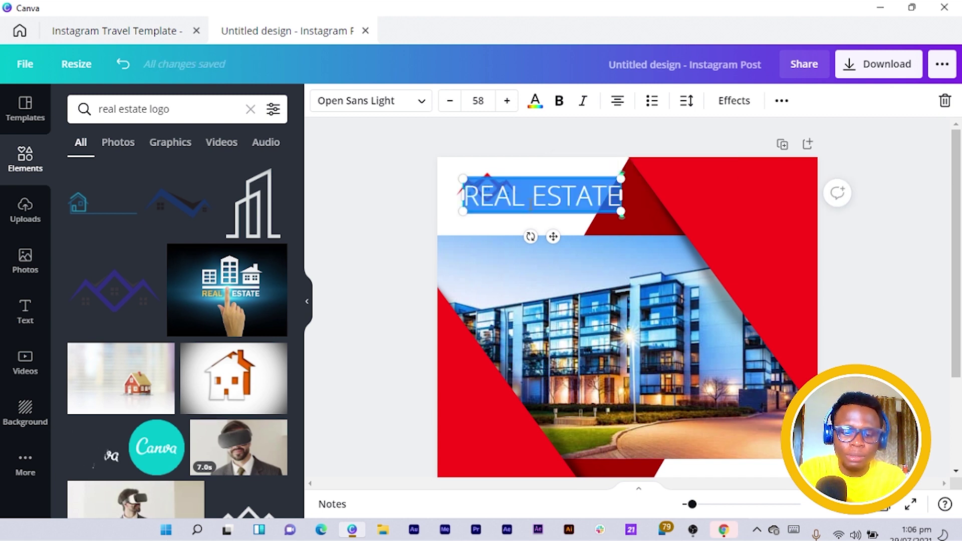
text(PRO HOMES)
key(ctrl+a)
Set PRO HOMES in Montserrat Classic via a 'MONT' font search and resize it beside the logo
click(401, 100)
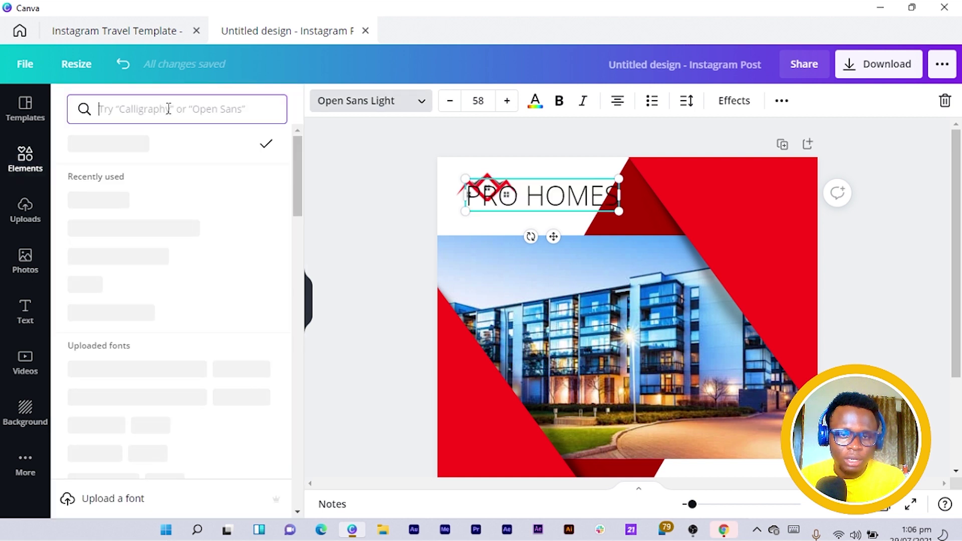
click(168, 109)
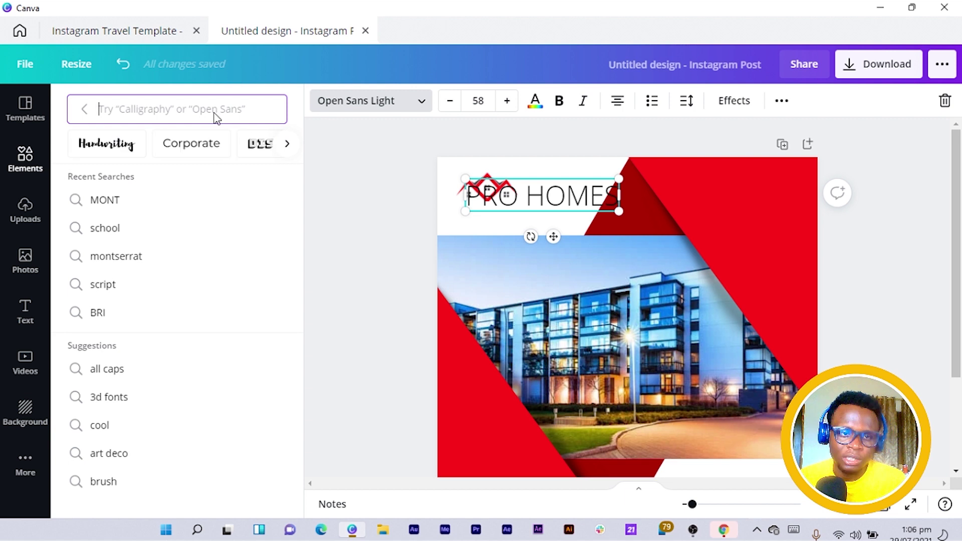
click(114, 201)
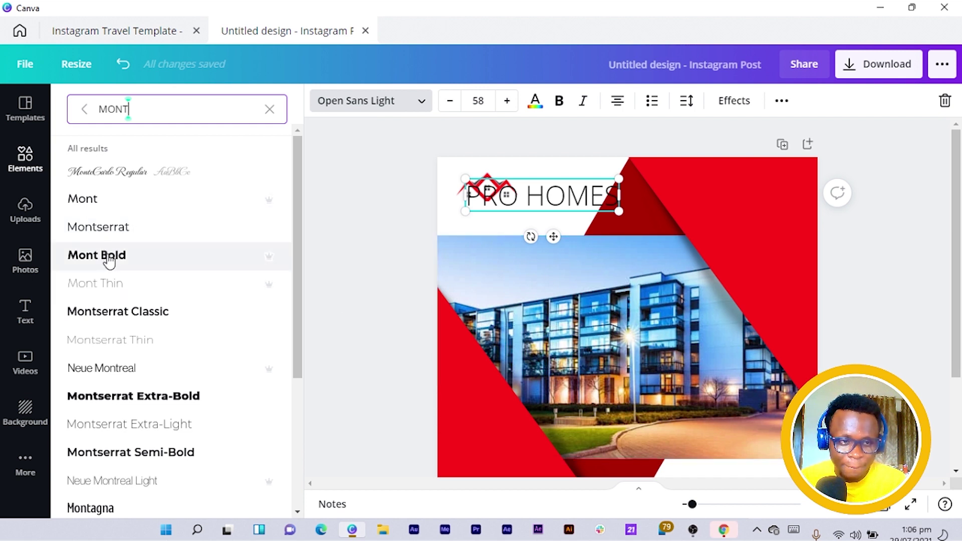
click(119, 313)
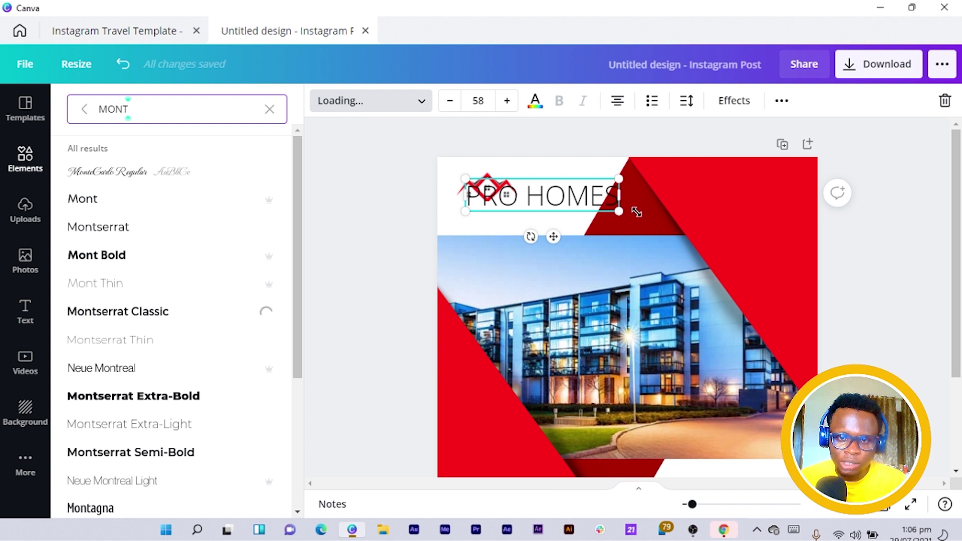
click(558, 180)
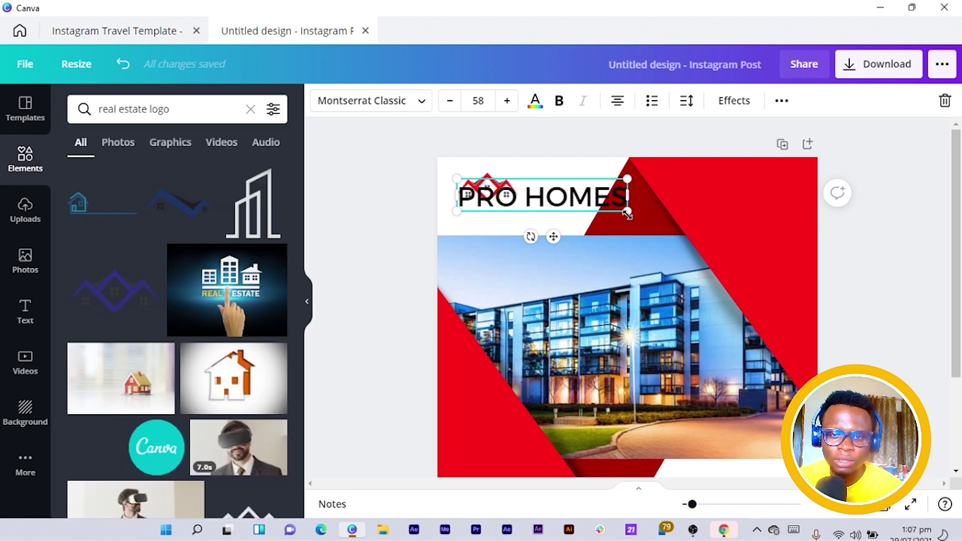
drag(581, 217, 626, 211)
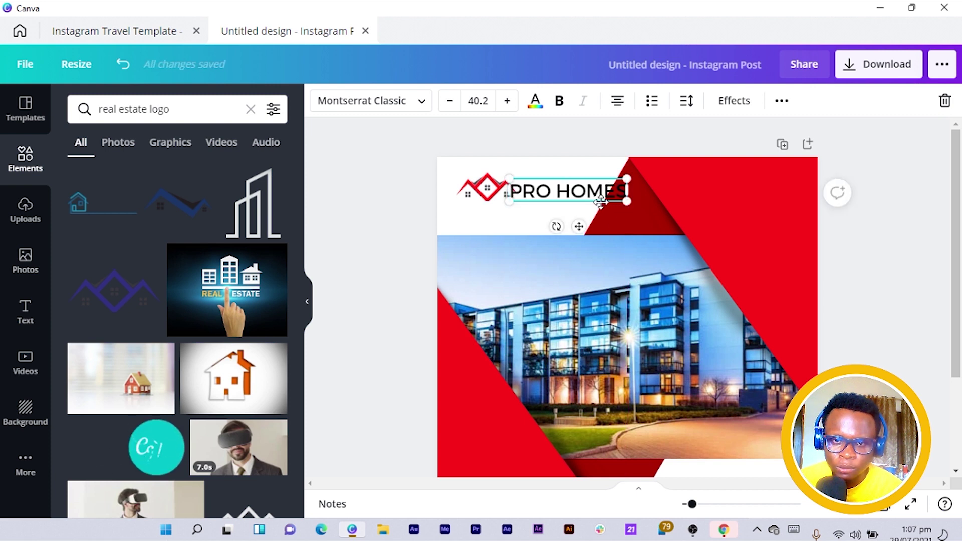
Reduce PRO HOMES to size 29, centre it under the house logo, and select both
key(ctrl+z)
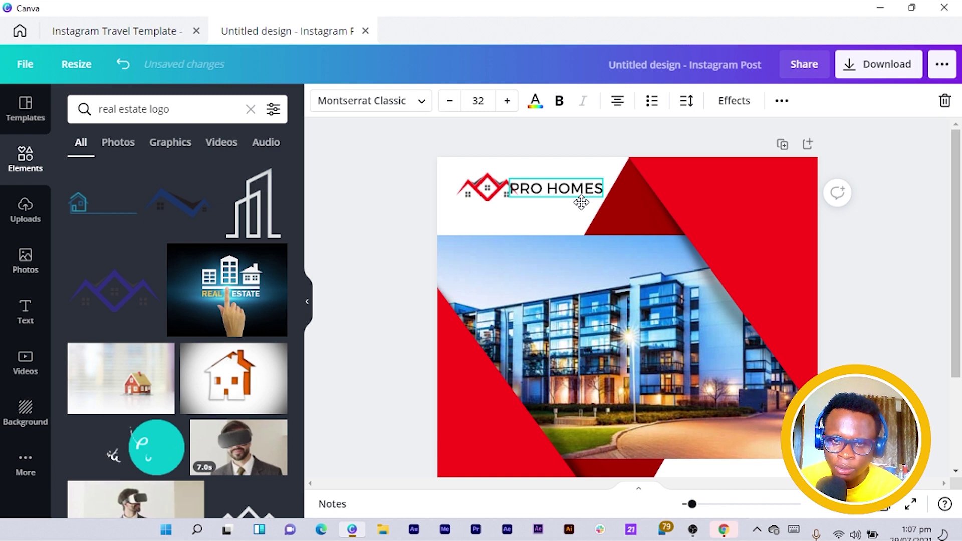
drag(602, 197, 595, 195)
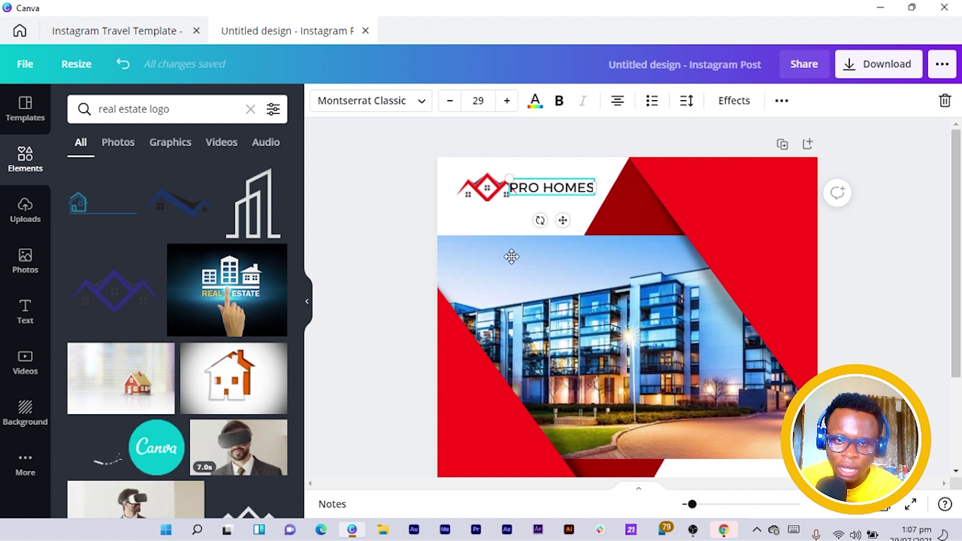
mouse_move(492, 230)
mouse_down()
mouse_move(509, 240)
mouse_move(499, 242)
mouse_up()
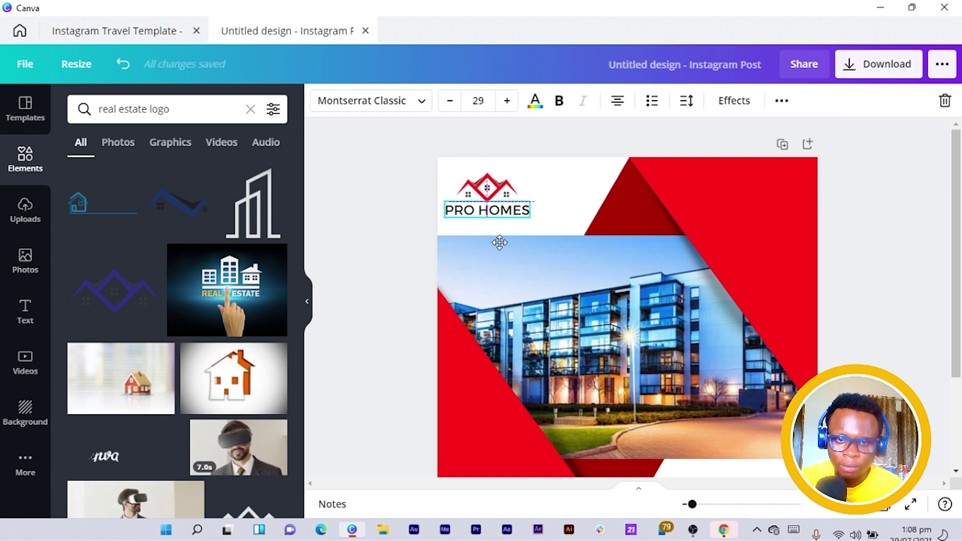
drag(502, 216, 486, 189)
click(357, 210)
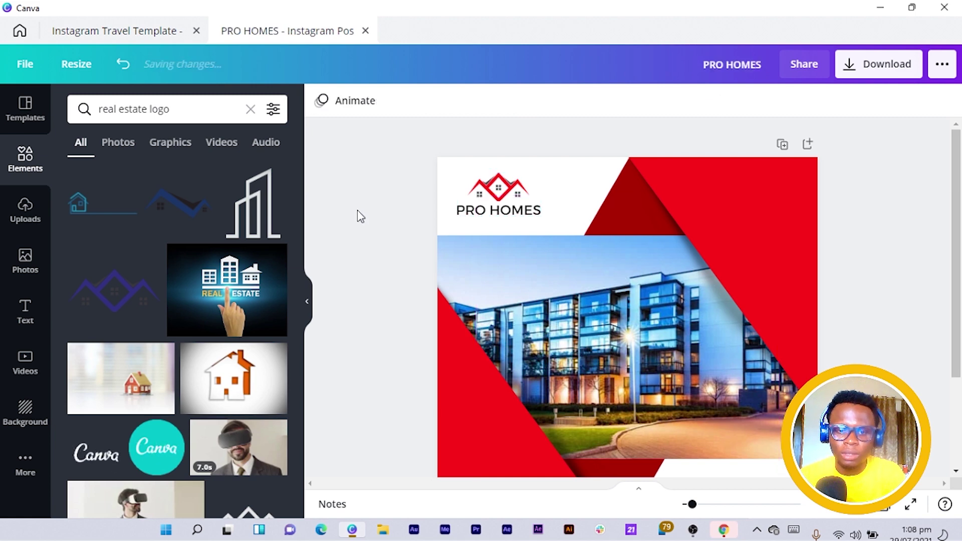
scroll(357, 209, down, 5)
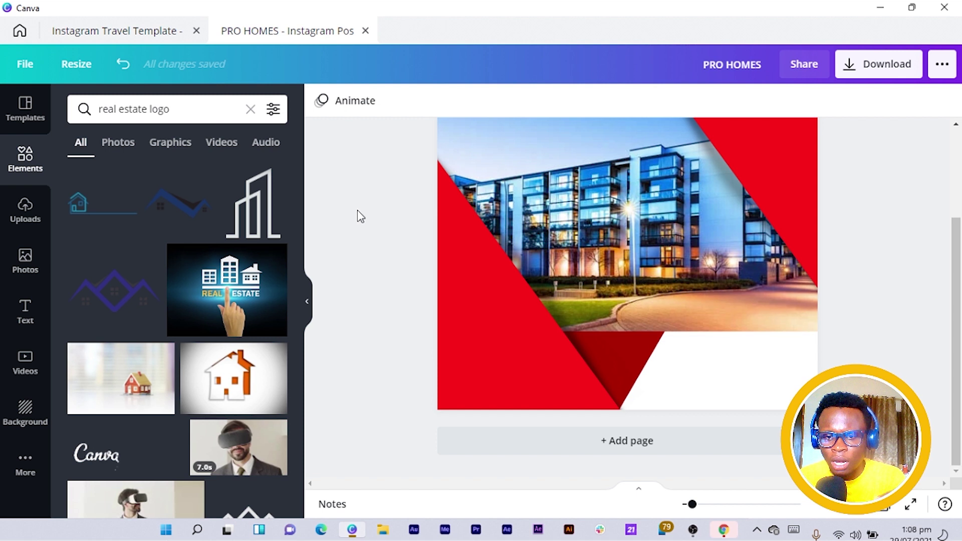
scroll(471, 256, up, 5)
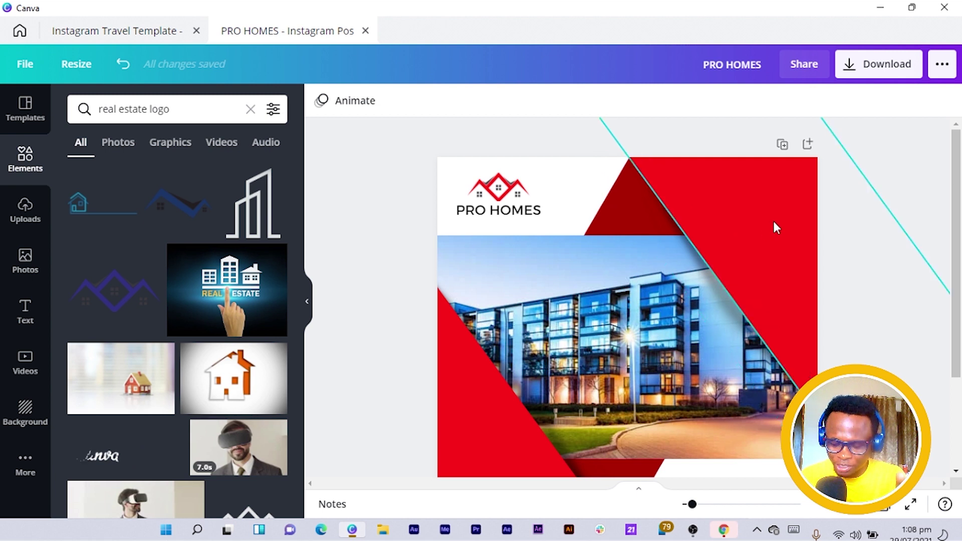
scroll(773, 220, down, 3)
scroll(772, 219, up, 3)
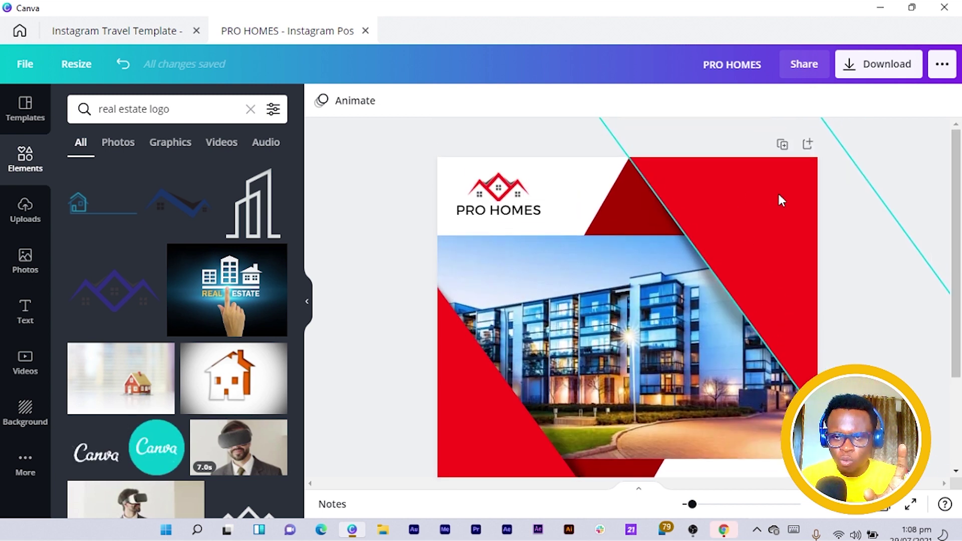
click(779, 196)
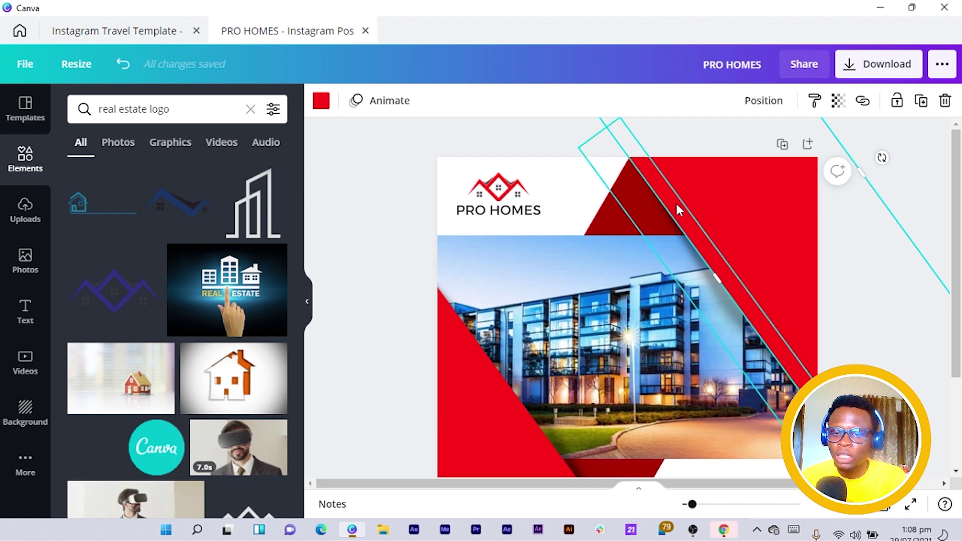
scroll(743, 281, down, 2)
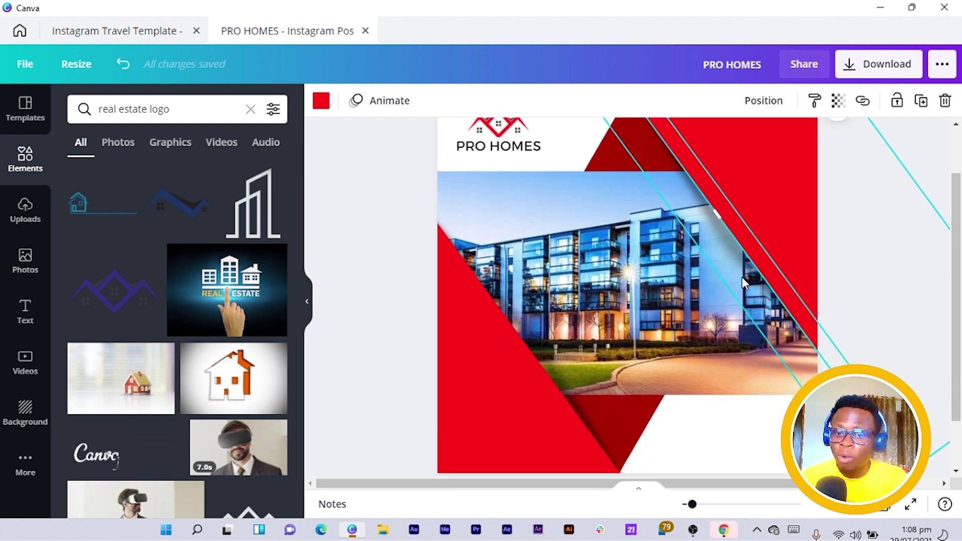
scroll(736, 291, down, 2)
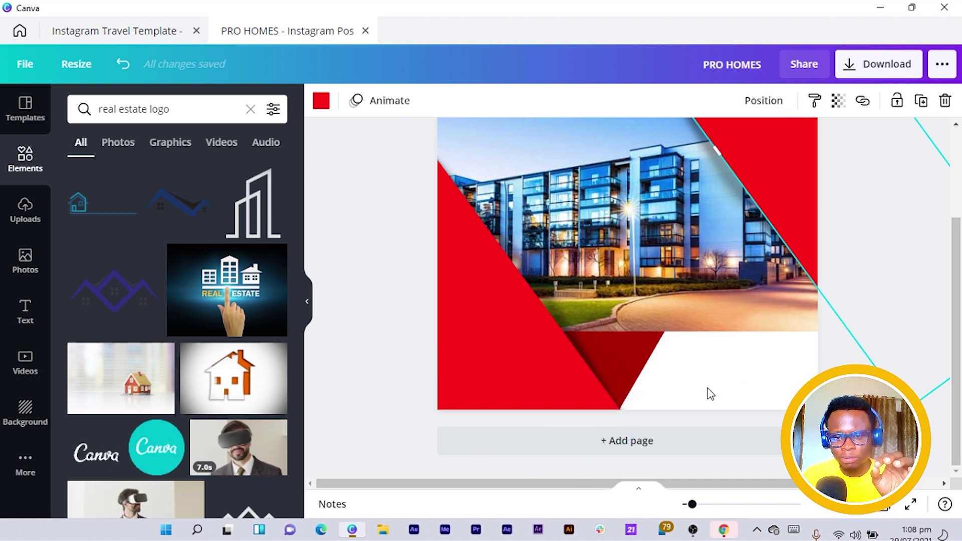
Search Elements for 'pattern', then 'Texture', and add a grid texture tile to the design
click(197, 109)
triple_click(197, 108)
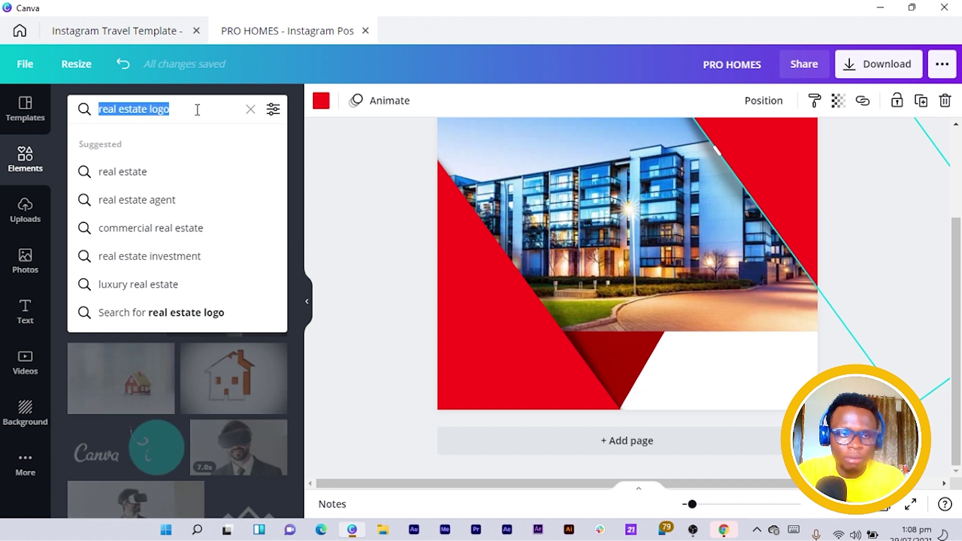
text(pa)
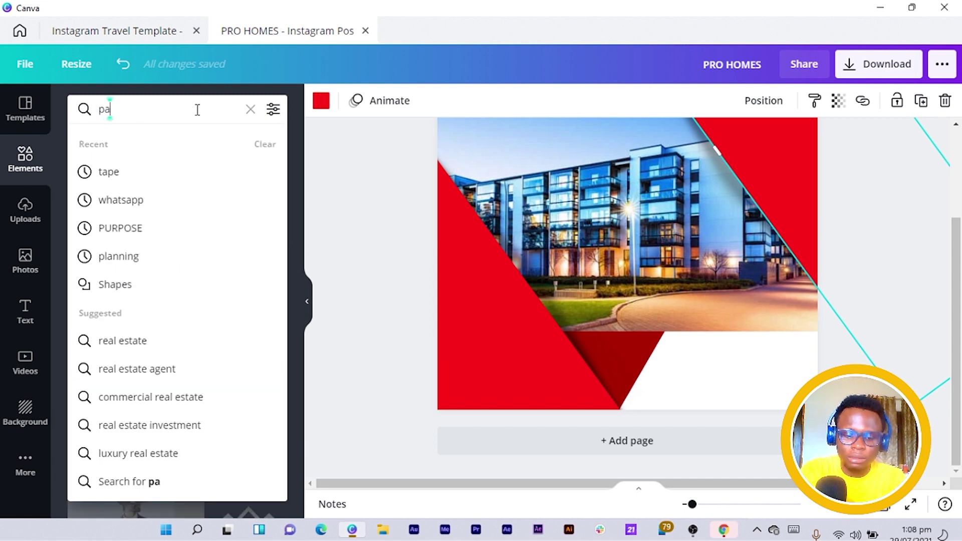
text(ttern)
key(Return)
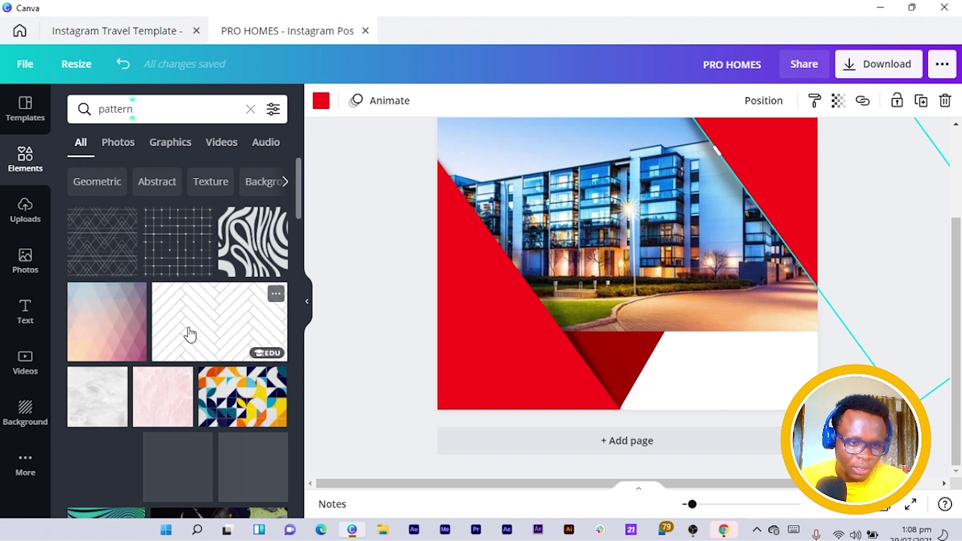
scroll(191, 334, down, 3)
scroll(202, 373, down, 1)
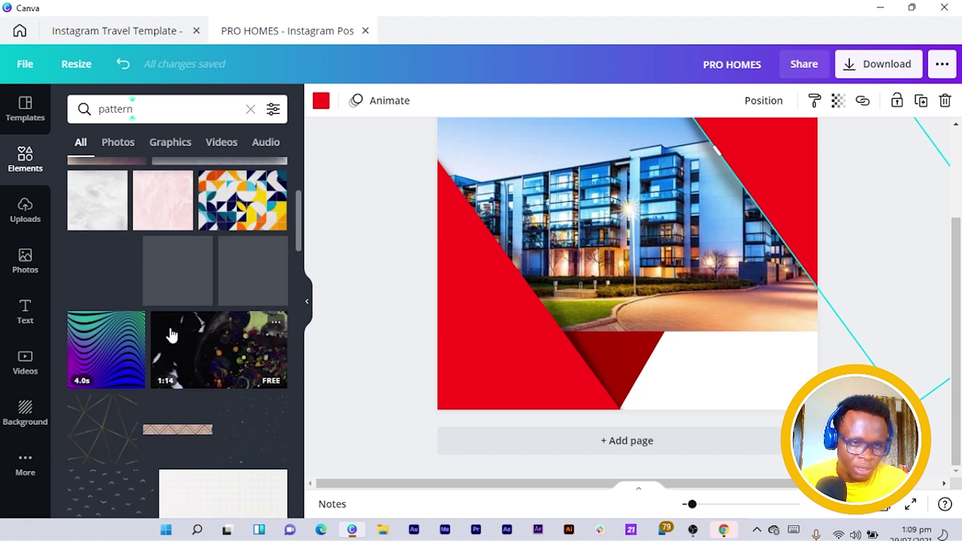
scroll(169, 333, up, 4)
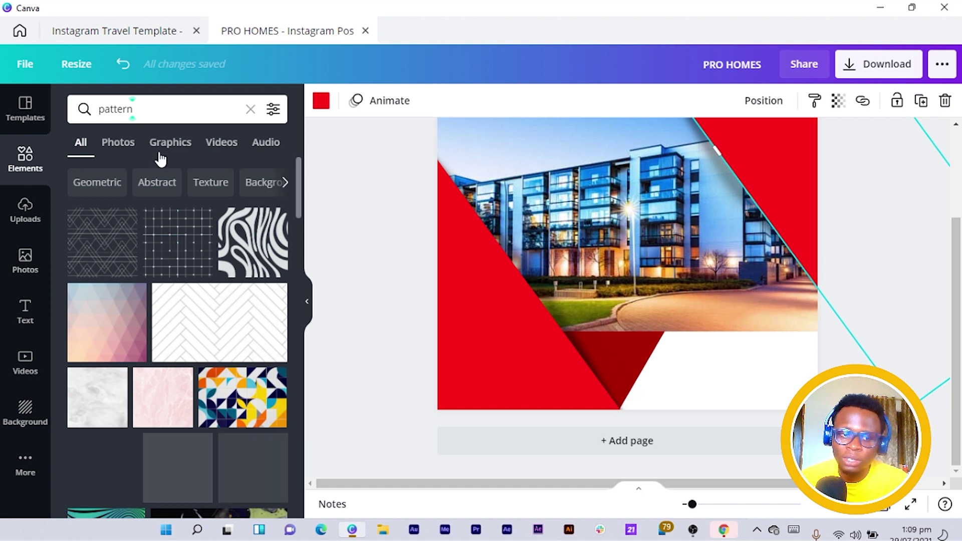
click(206, 183)
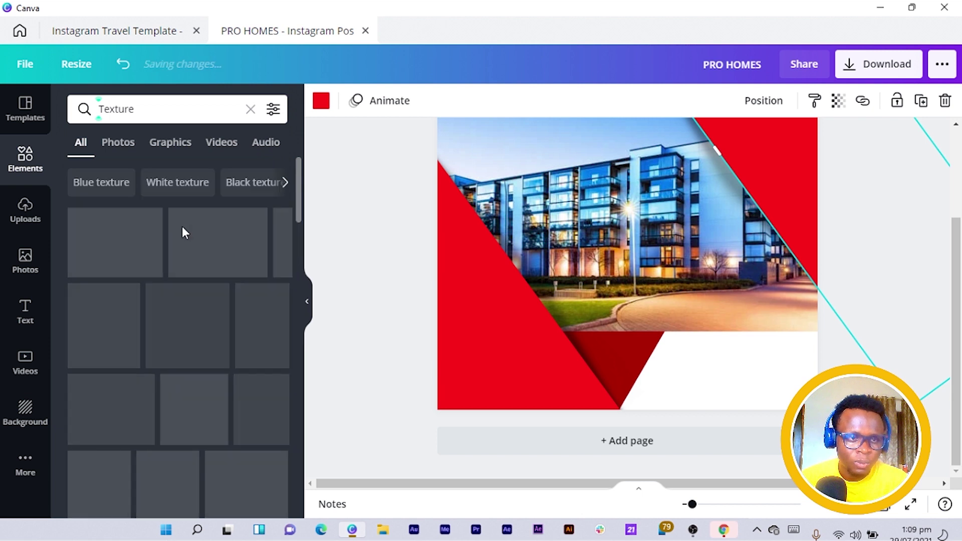
scroll(104, 315, down, 5)
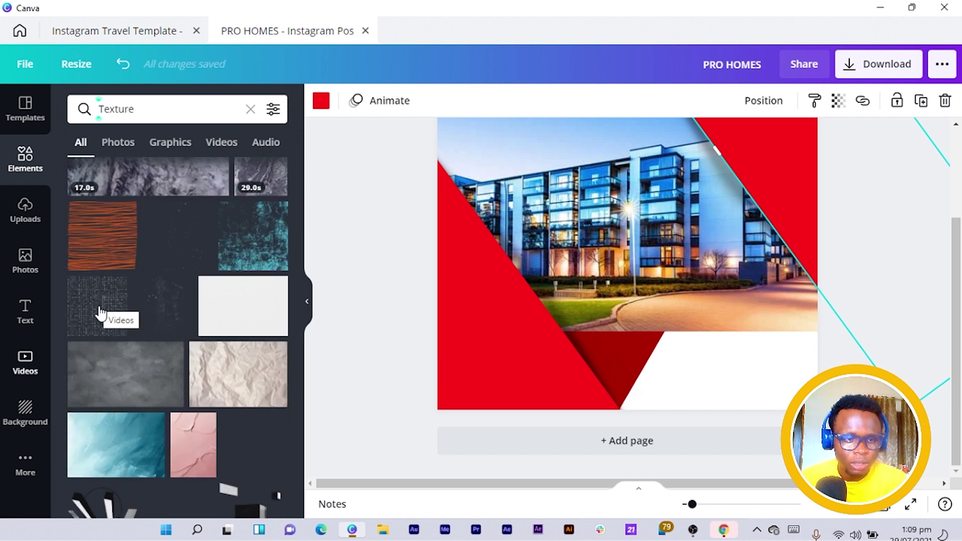
click(82, 304)
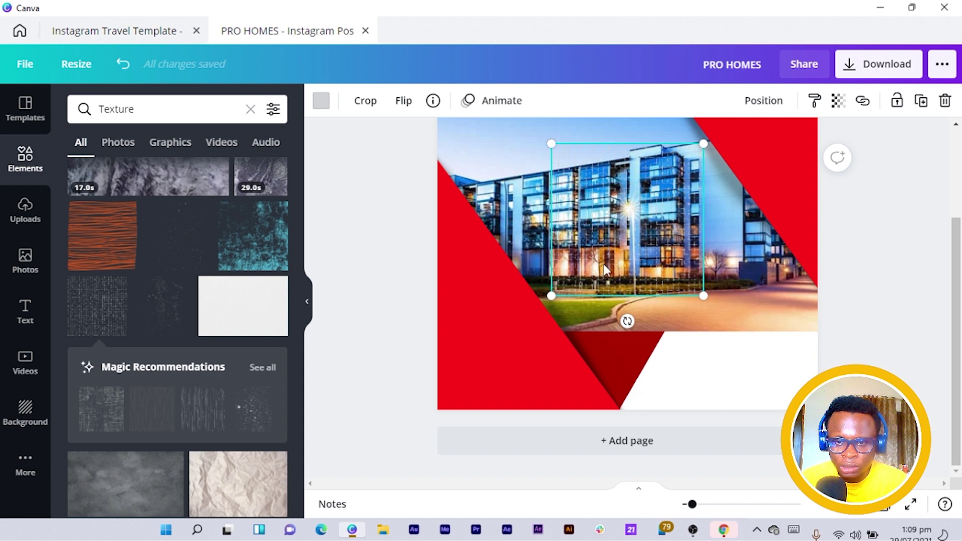
Move the grid texture to the lower-left red area, colour it black, and set transparency 75
drag(482, 340, 453, 352)
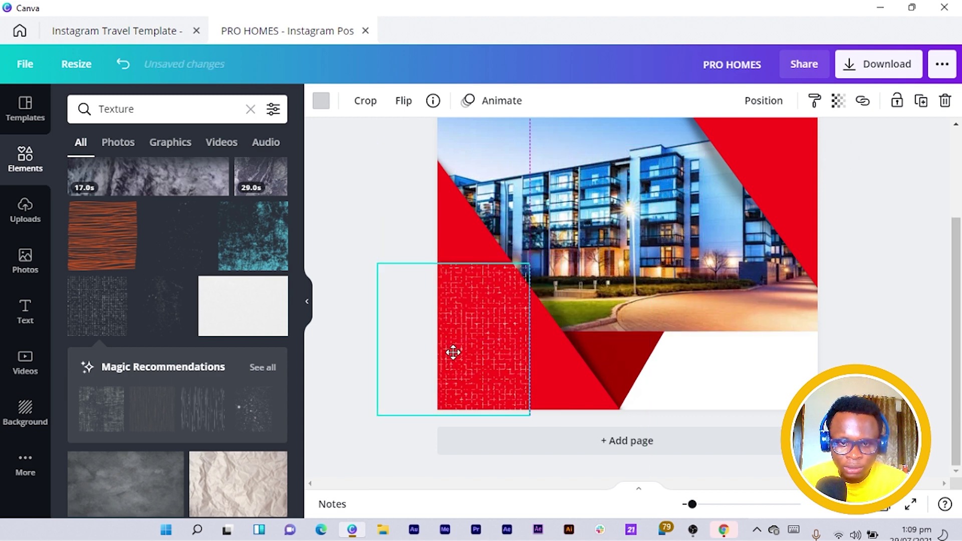
click(321, 101)
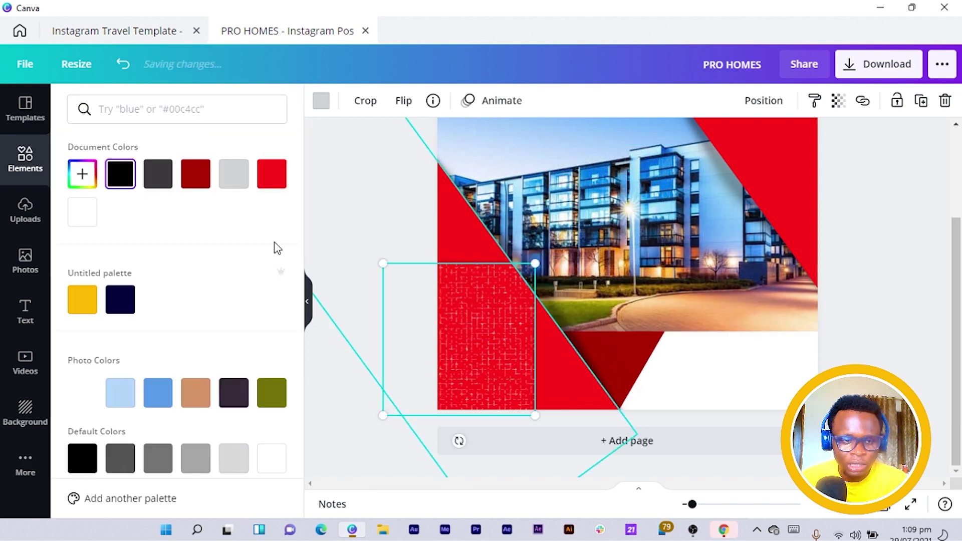
click(122, 187)
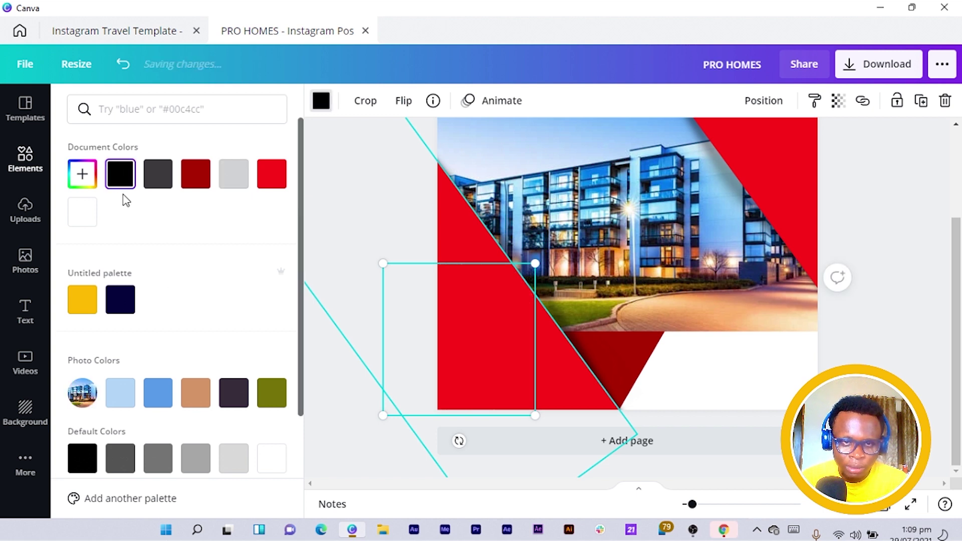
click(838, 103)
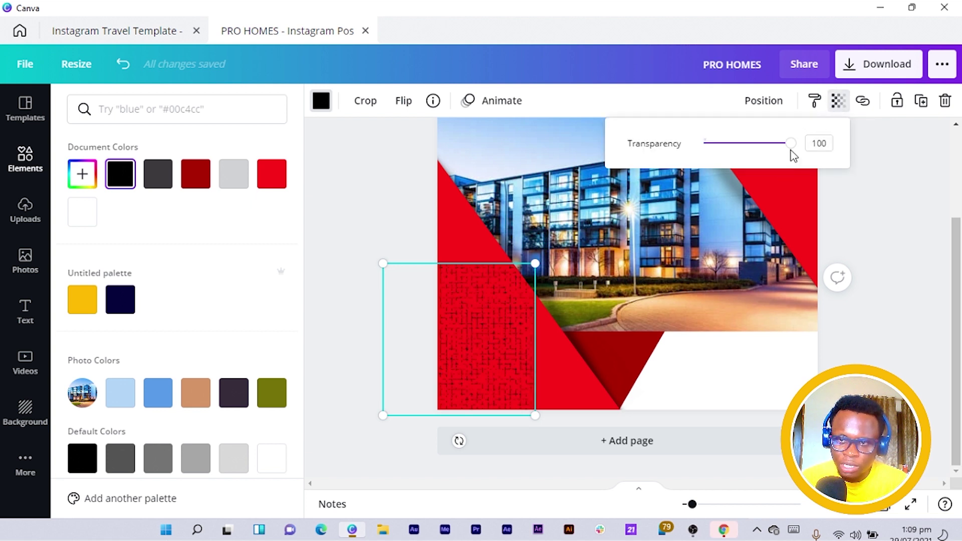
click(820, 142)
text(75)
click(465, 418)
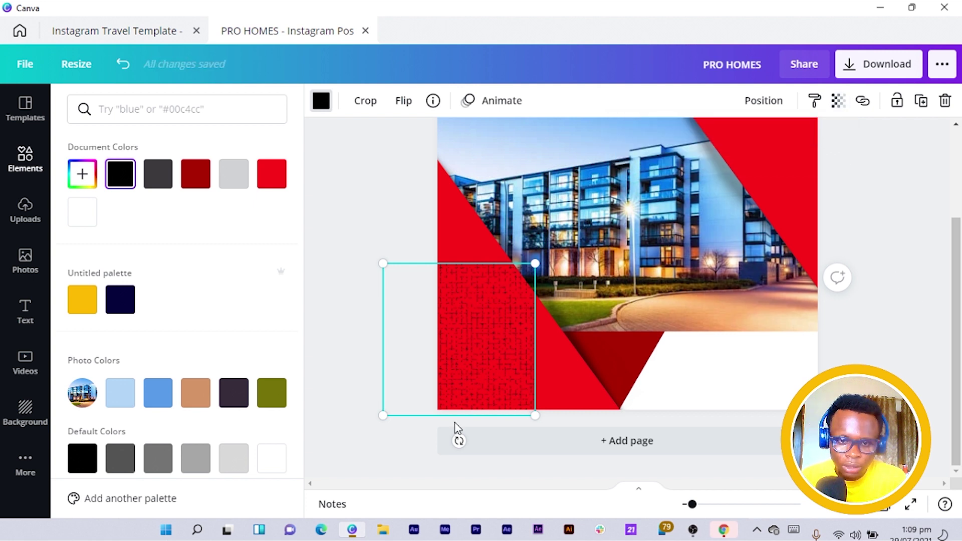
Rotate the texture to -37° and position it over the left red triangle
mouse_move(527, 431)
mouse_down()
mouse_move(552, 399)
mouse_move(556, 424)
mouse_move(525, 427)
mouse_up()
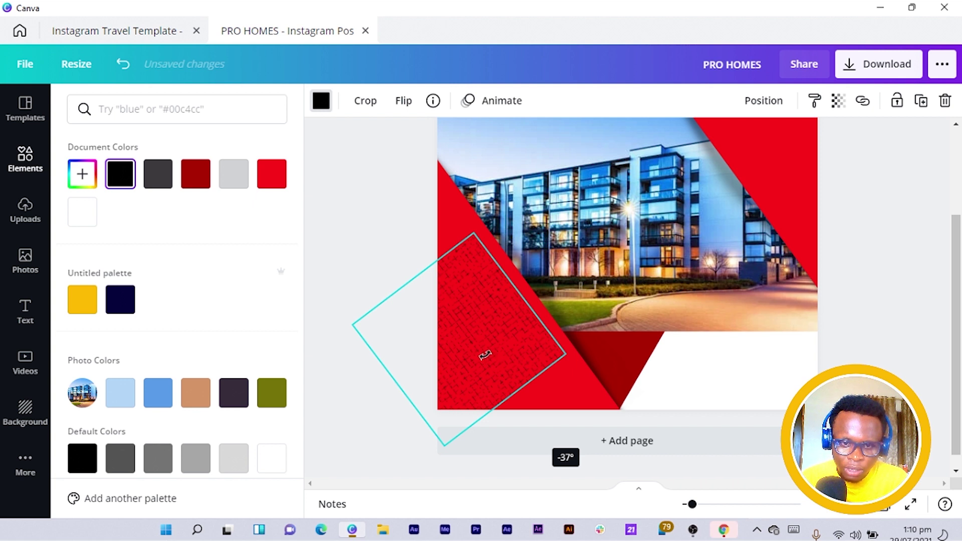
key(Escape)
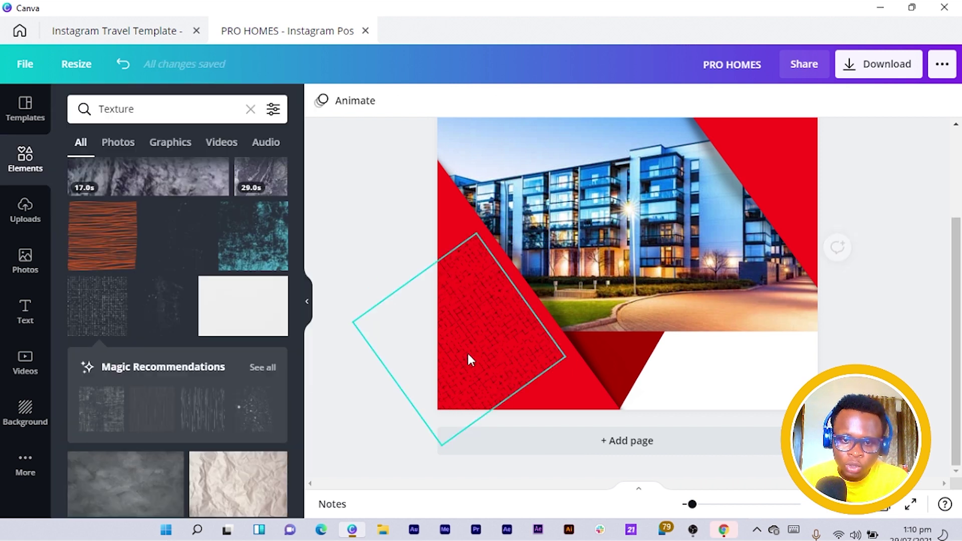
drag(448, 306, 437, 286)
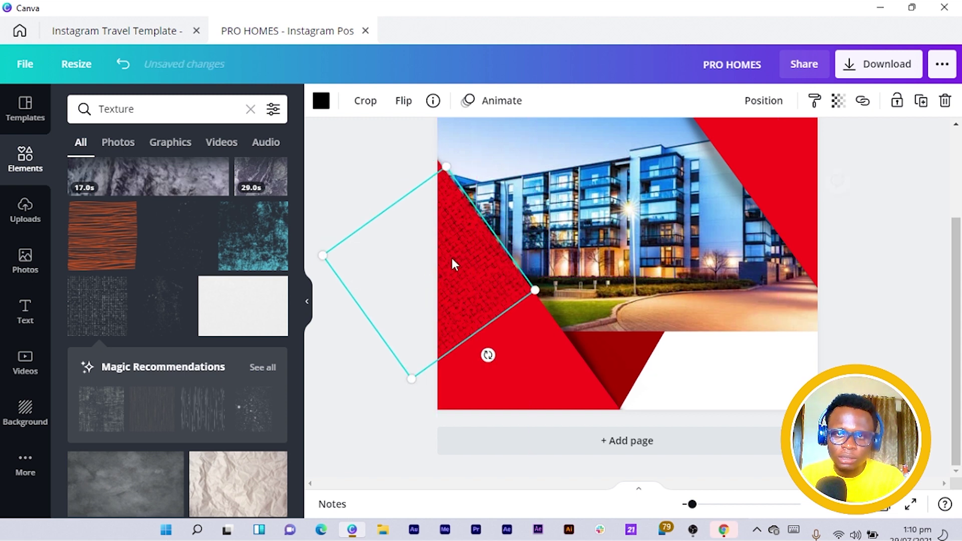
drag(451, 261, 527, 404)
click(434, 402)
scroll(434, 402, up, 1)
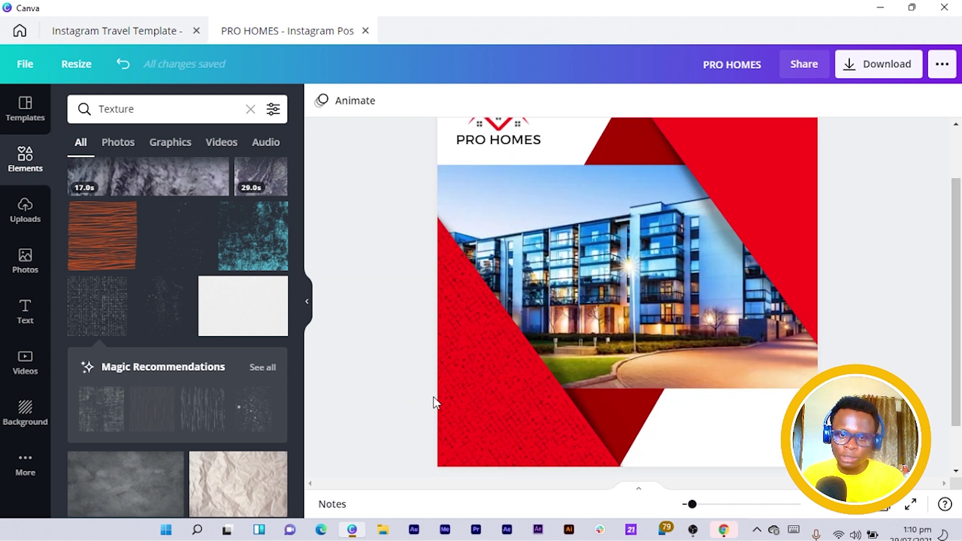
Move the texture-and-triangle copy onto the top-right red triangle and nudge it into place
click(486, 337)
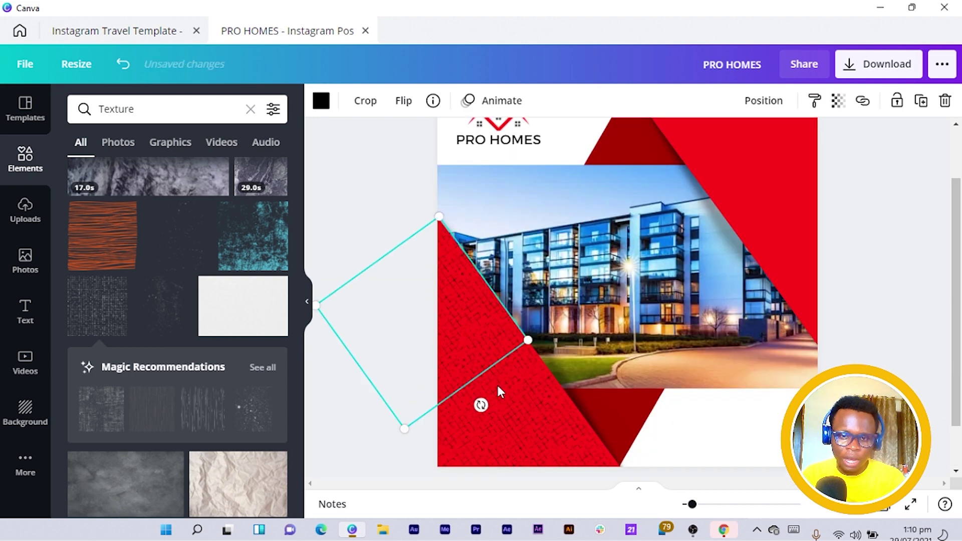
shift+click(538, 414)
drag(538, 414, 519, 427)
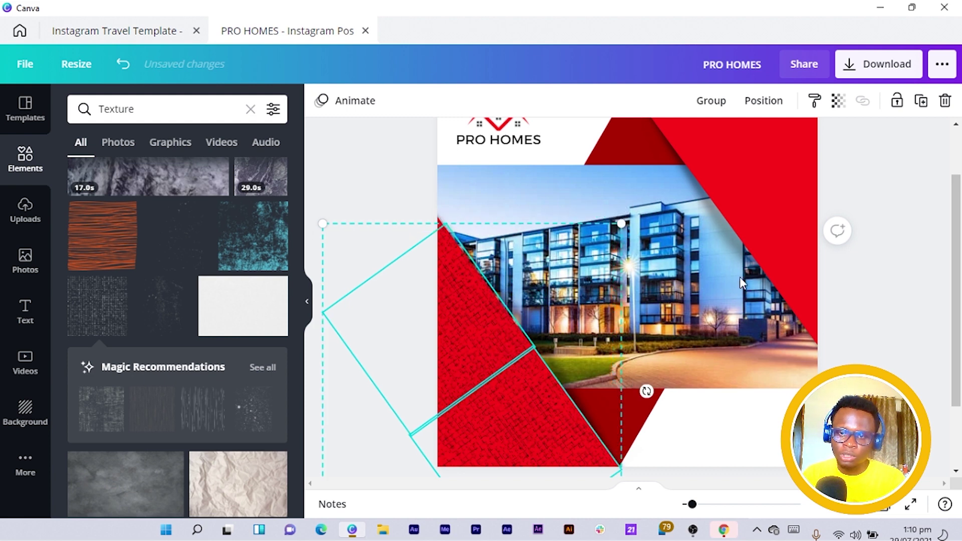
click(807, 223)
drag(809, 212, 816, 211)
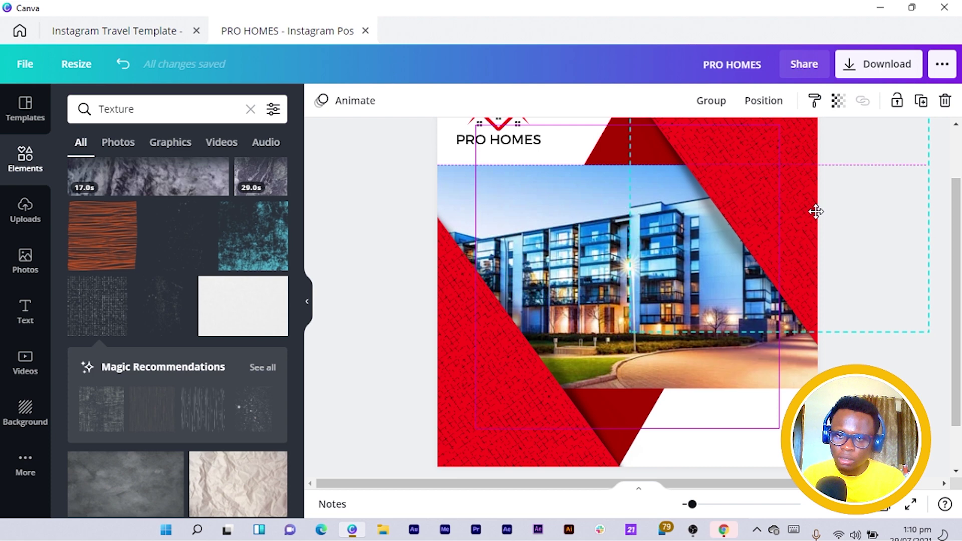
Shift the grid texture right and stretch it to cover the right triangle's edge
click(789, 246)
scroll(790, 245, up, 2)
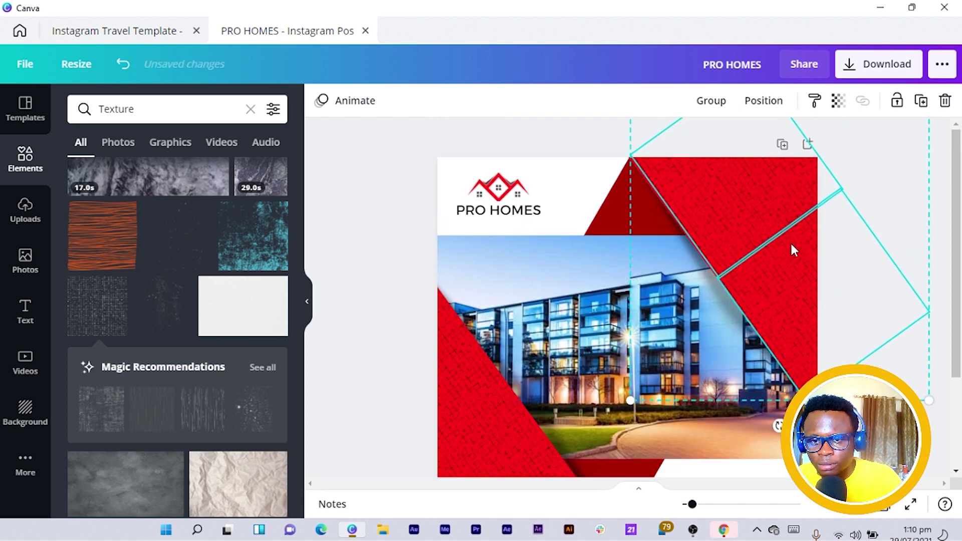
click(790, 304)
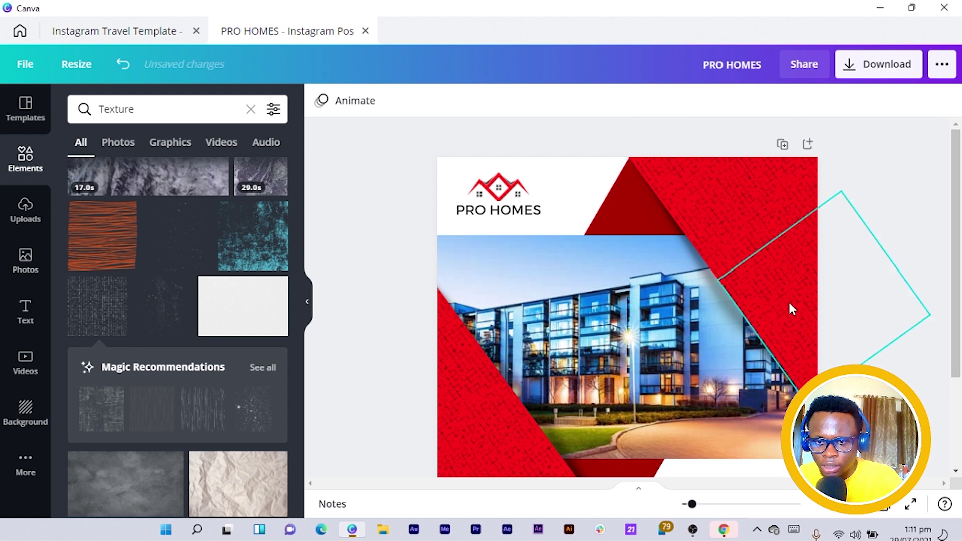
key(Right)
key(Right)
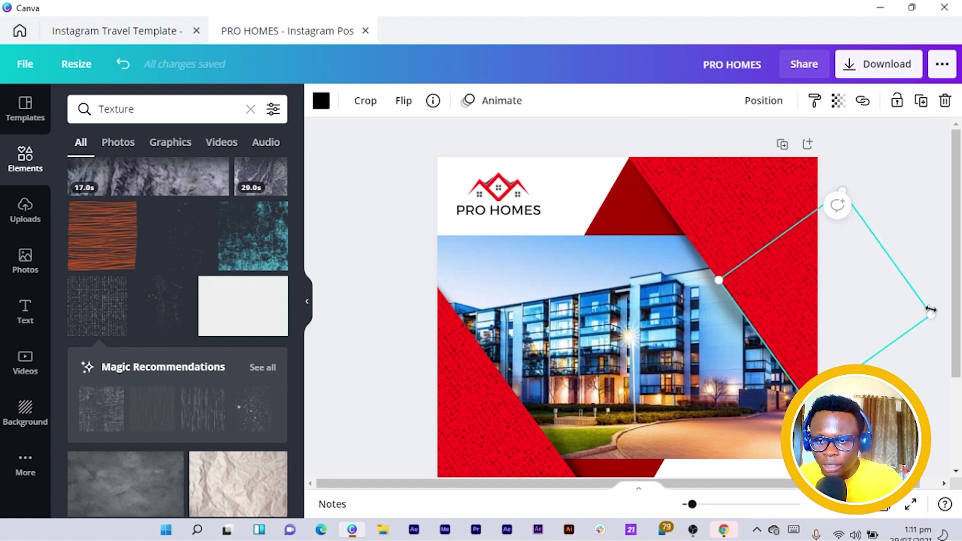
drag(931, 314, 933, 315)
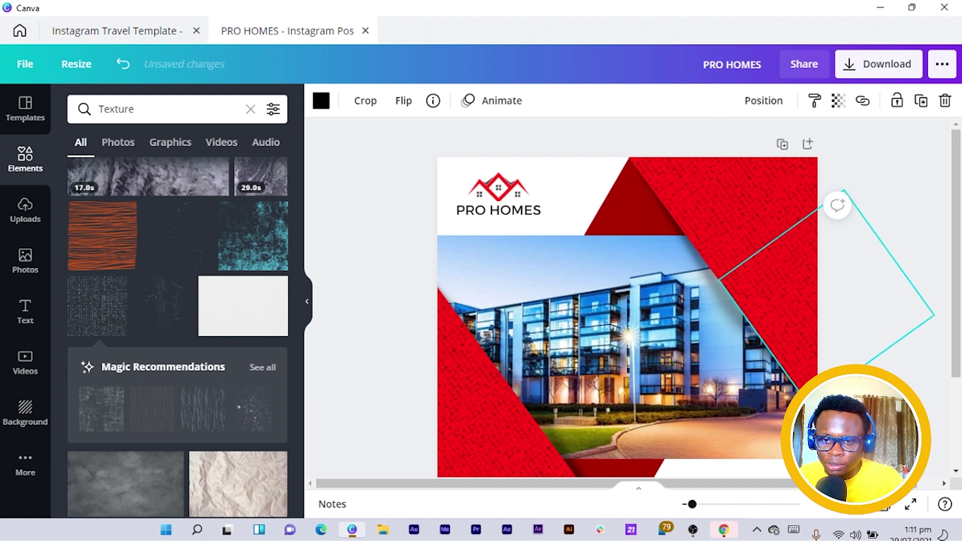
click(370, 227)
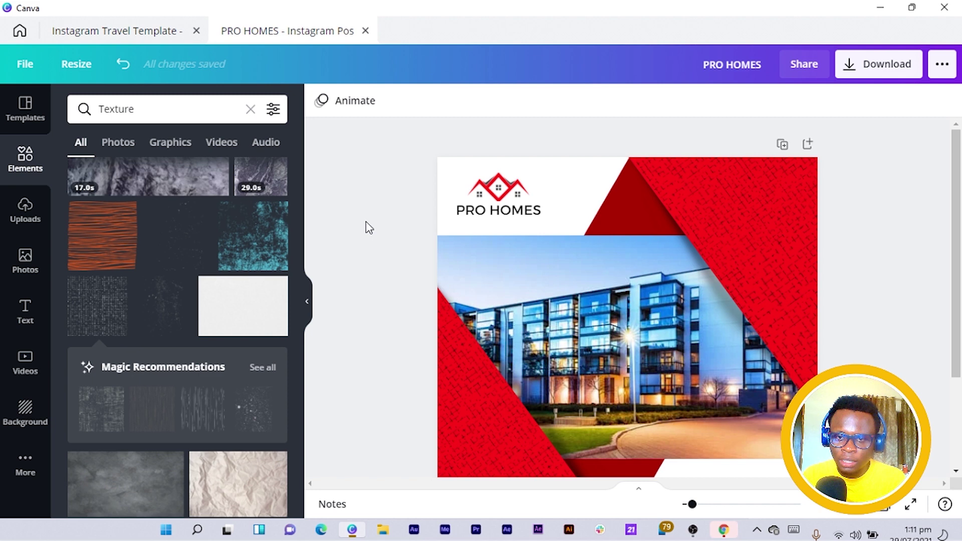
Select all three texture overlays, including the right triangle's texture
scroll(369, 227, down, 3)
scroll(369, 227, up, 2)
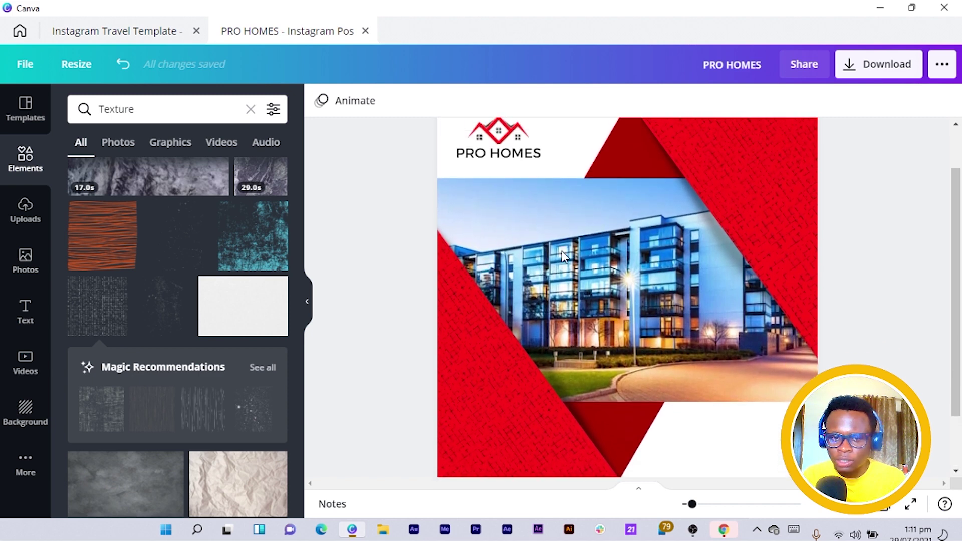
click(480, 365)
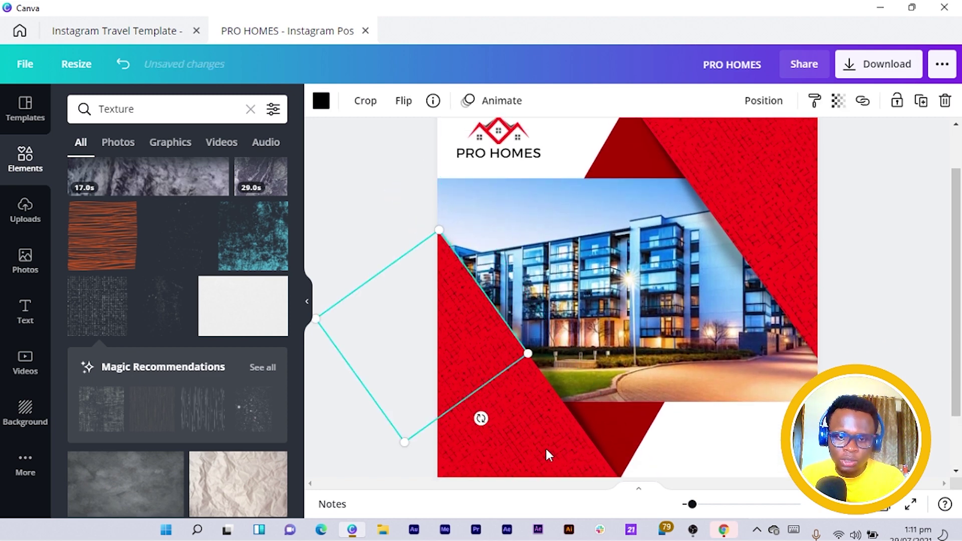
shift+click(548, 453)
shift+click(780, 257)
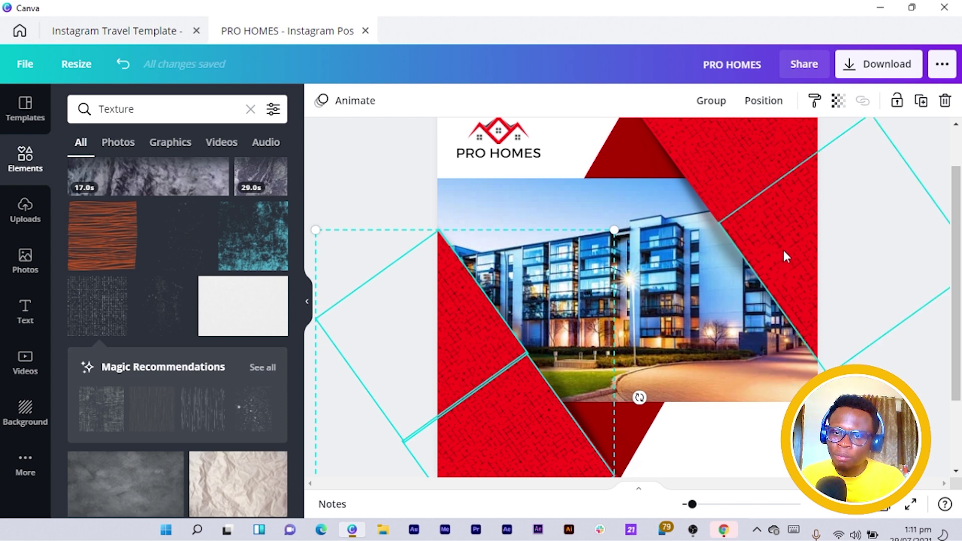
Set the selected grid textures' transparency to 22 so both red bars look faint
click(838, 100)
click(722, 156)
drag(727, 159, 724, 161)
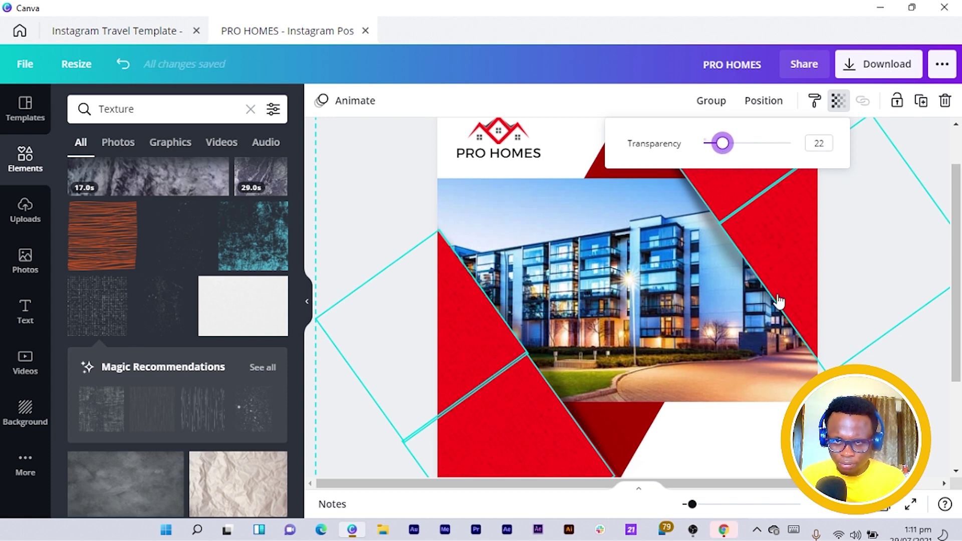
click(437, 382)
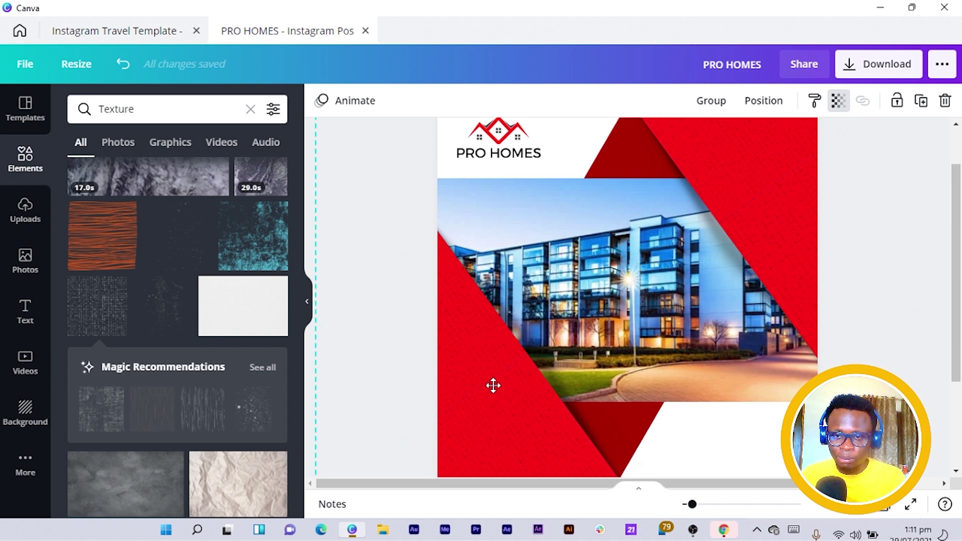
scroll(156, 336, down, 3)
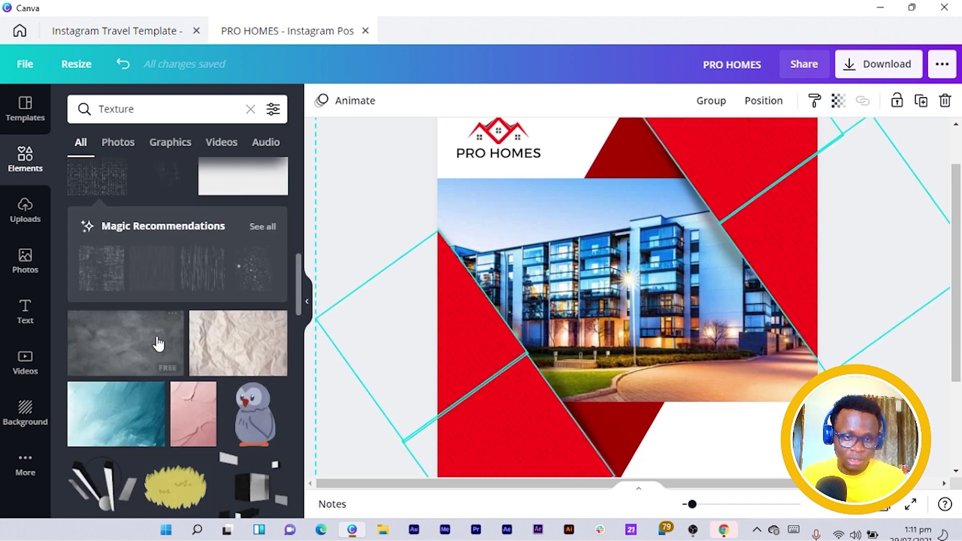
scroll(311, 375, up, 2)
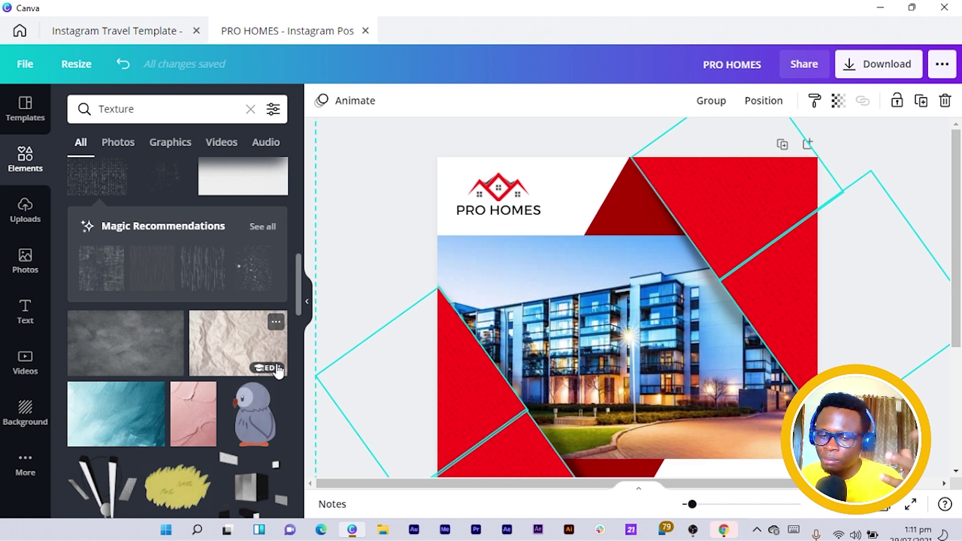
scroll(510, 298, down, 5)
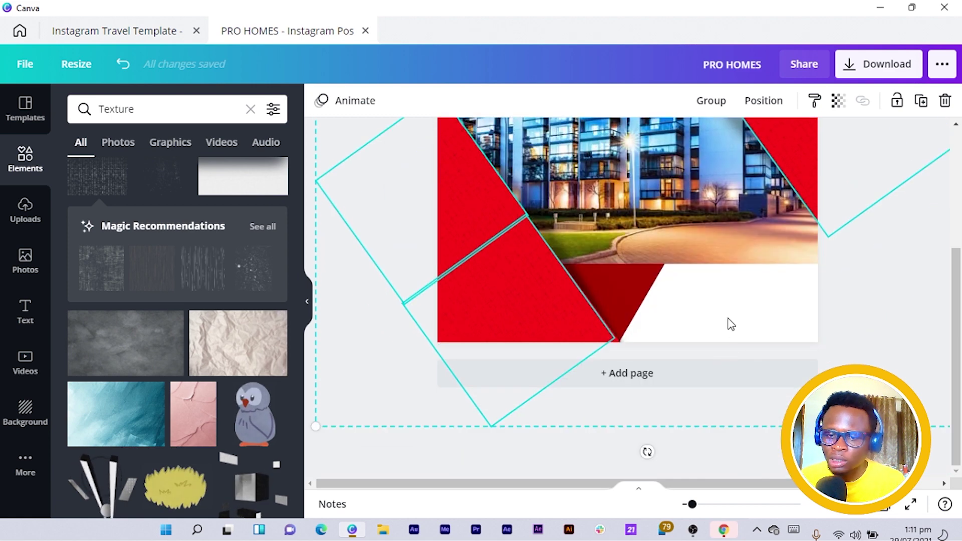